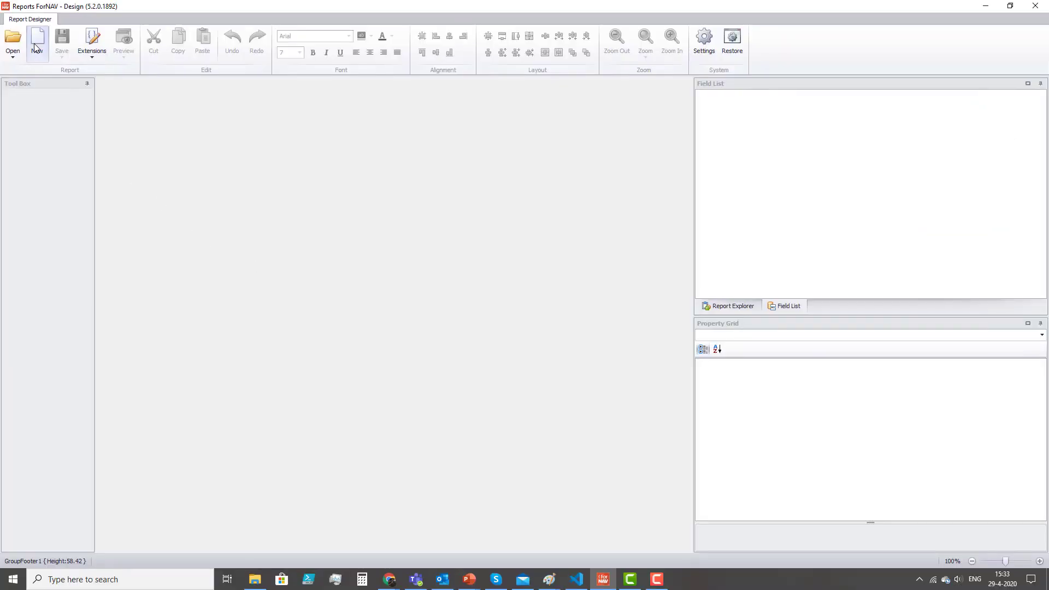
# Step: Generate a new report from the gallery's List Template, AL Extension version
pyautogui.click(35, 48)
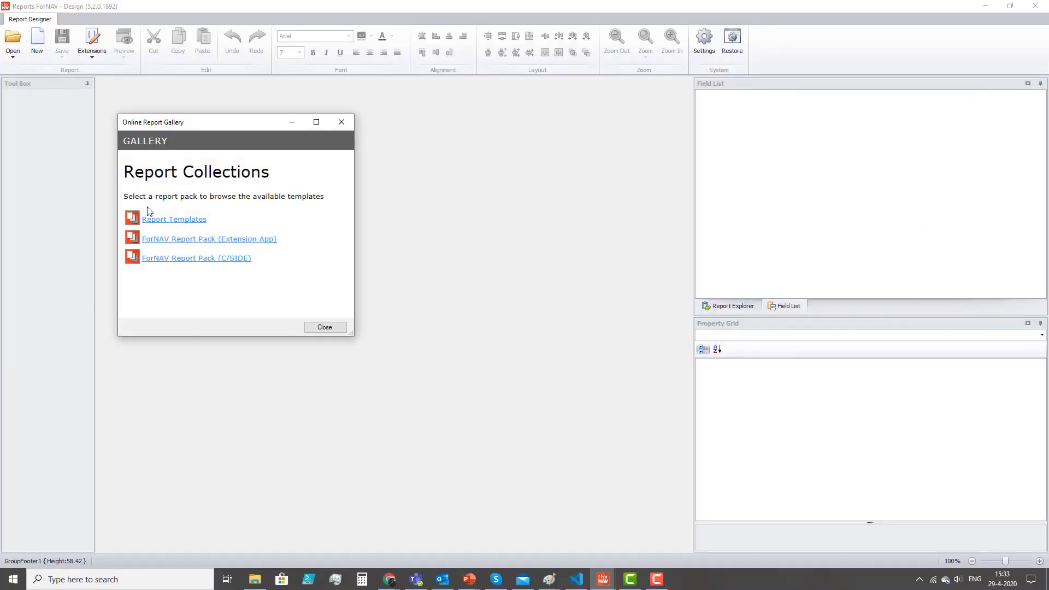
pyautogui.click(158, 220)
pyautogui.scroll(-8, 211, 241)
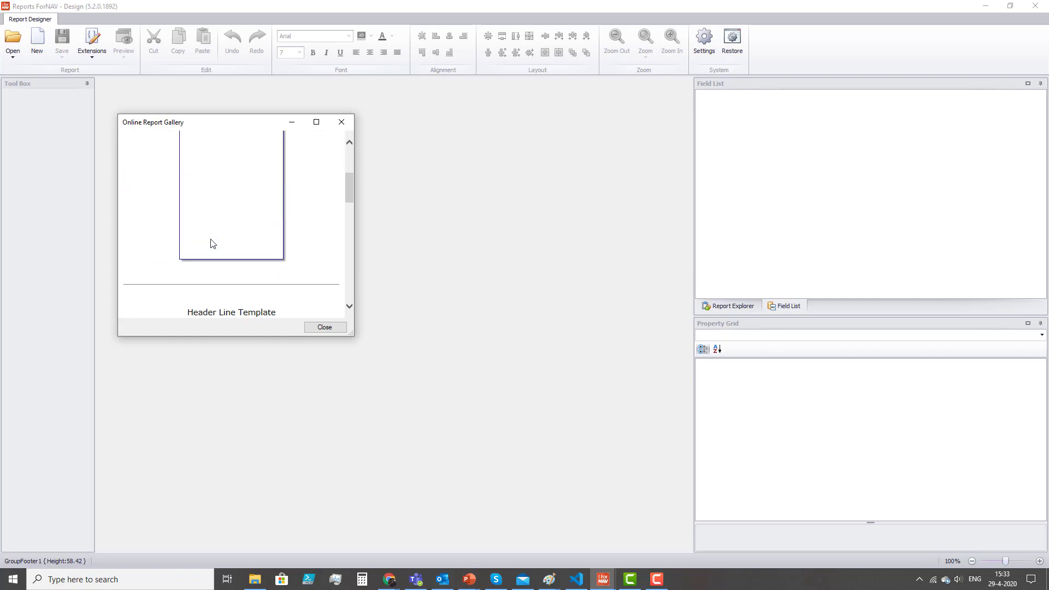
pyautogui.scroll(-1, 213, 243)
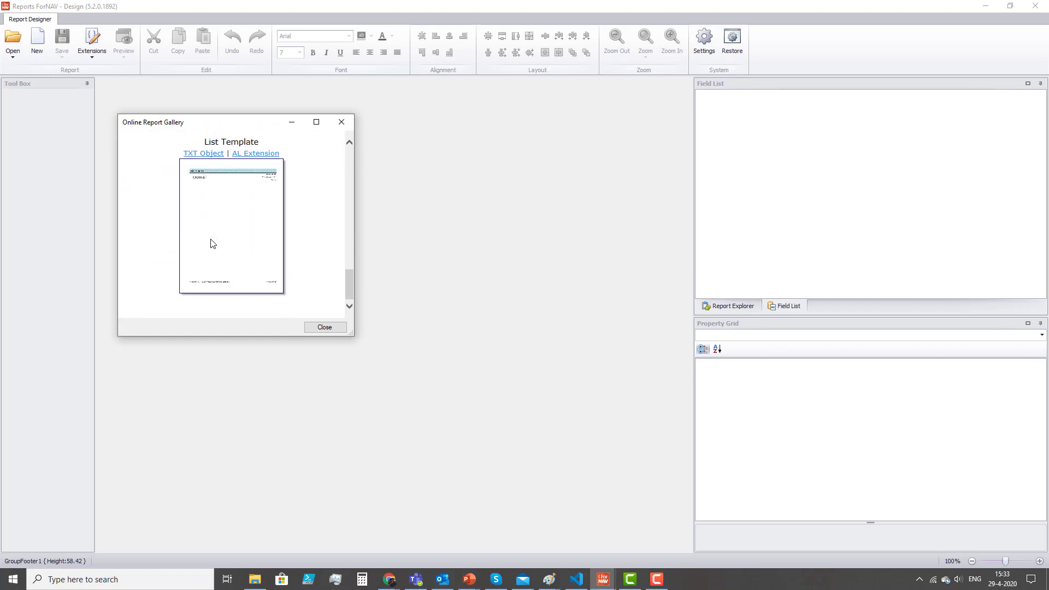
pyautogui.click(250, 154)
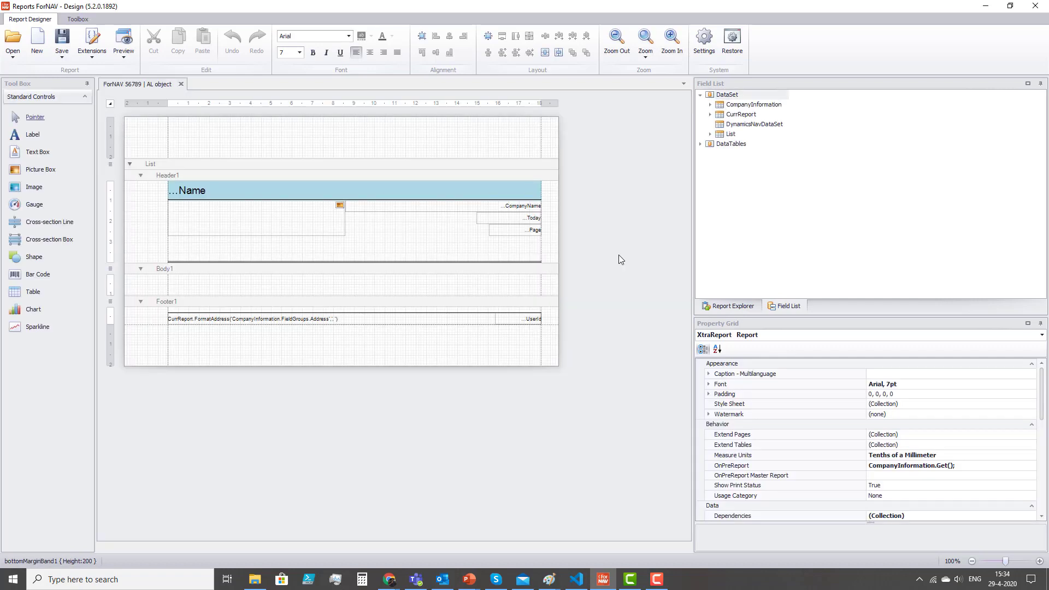
# Step: Change the List data item's Data Item Table from Customer to Cust. Ledger Entry
pyautogui.click(244, 167)
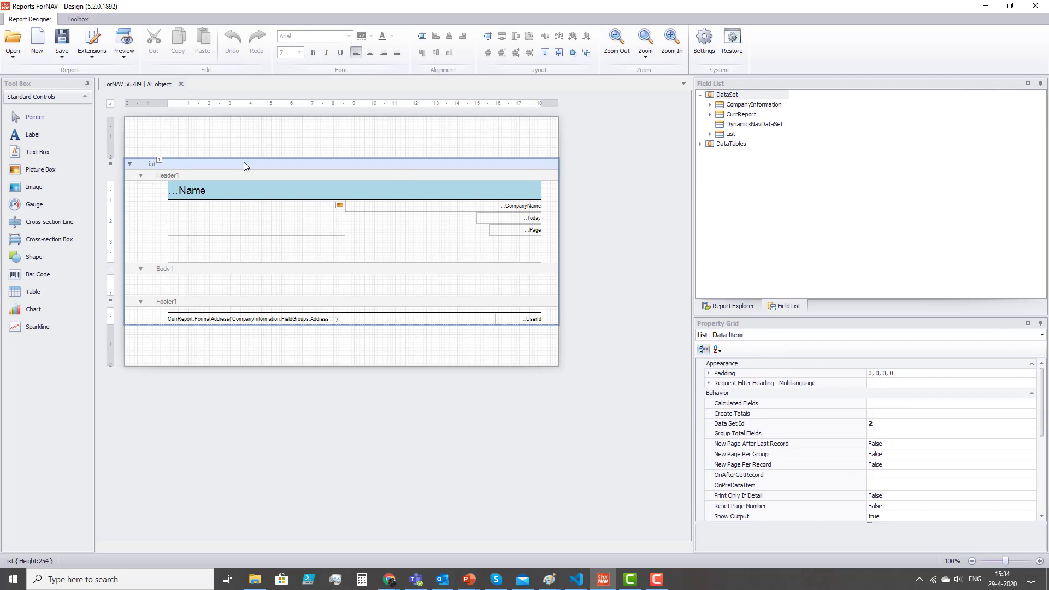
pyautogui.scroll(-5, 826, 433)
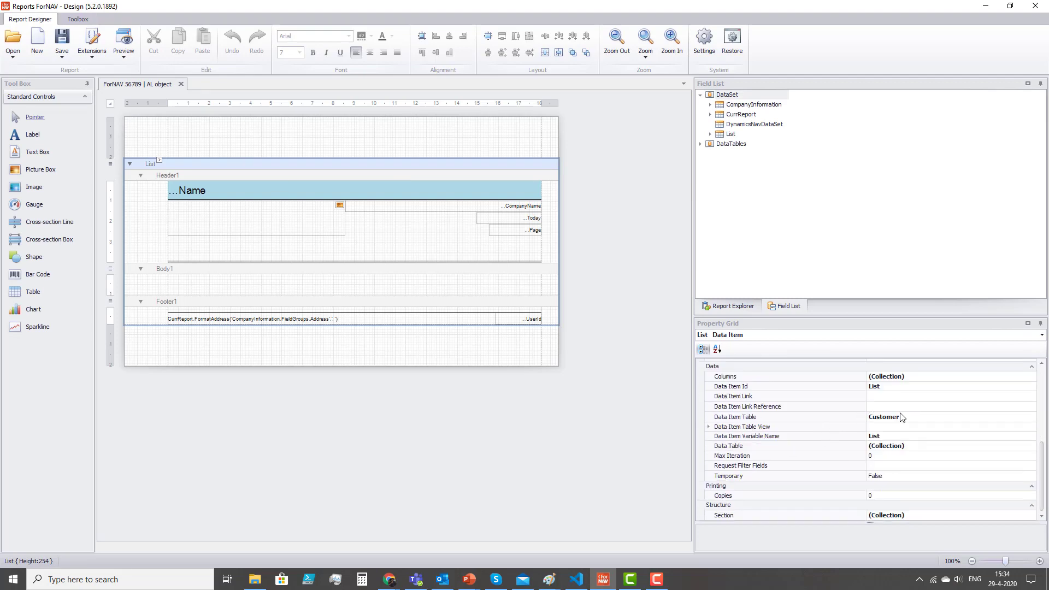
pyautogui.click(922, 420)
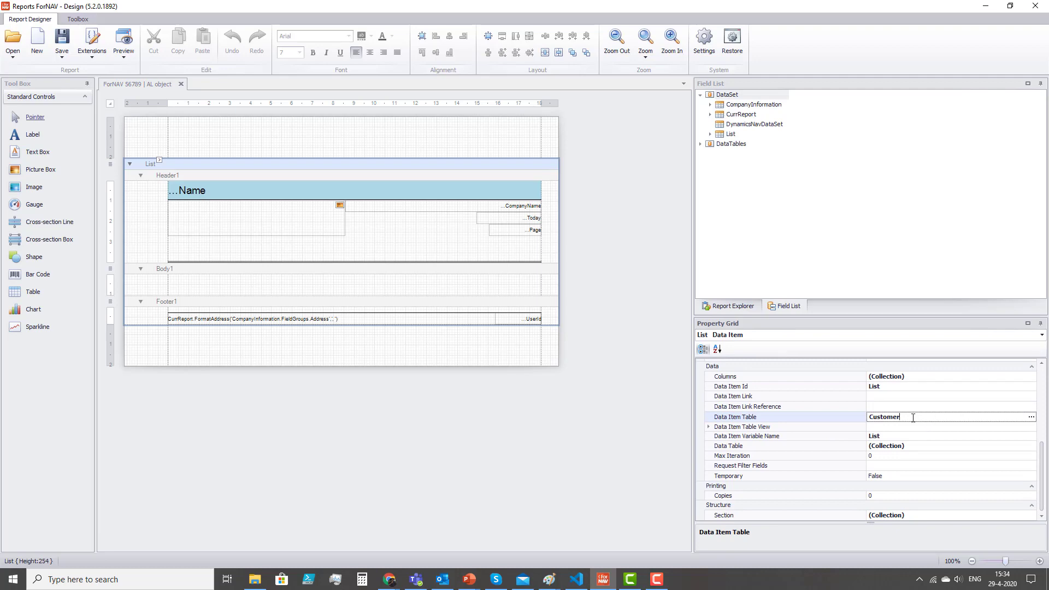
pyautogui.click(1031, 418)
pyautogui.write('Cust')
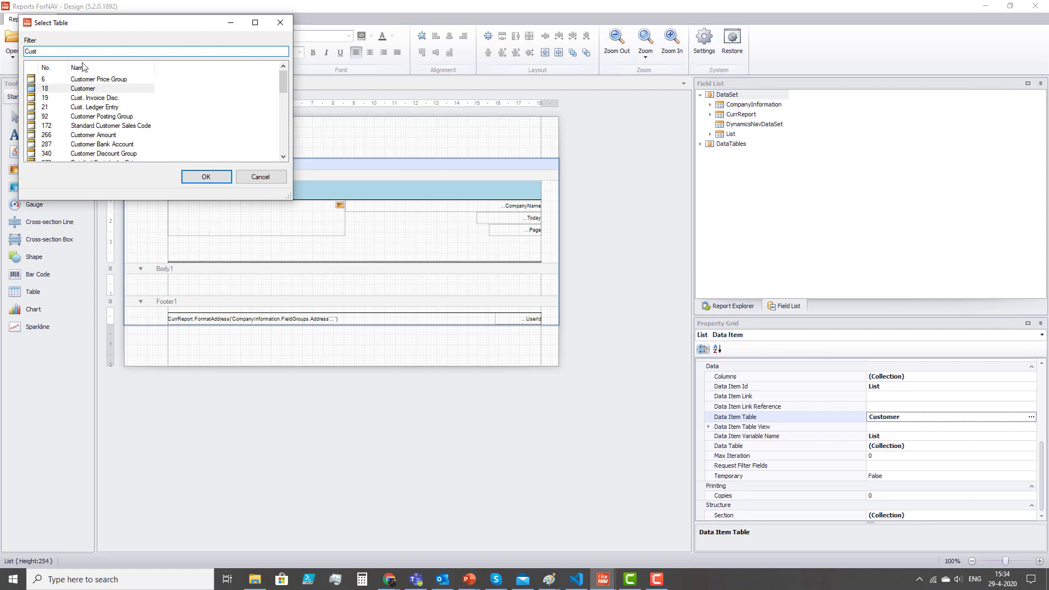
pyautogui.click(95, 106)
pyautogui.click(203, 179)
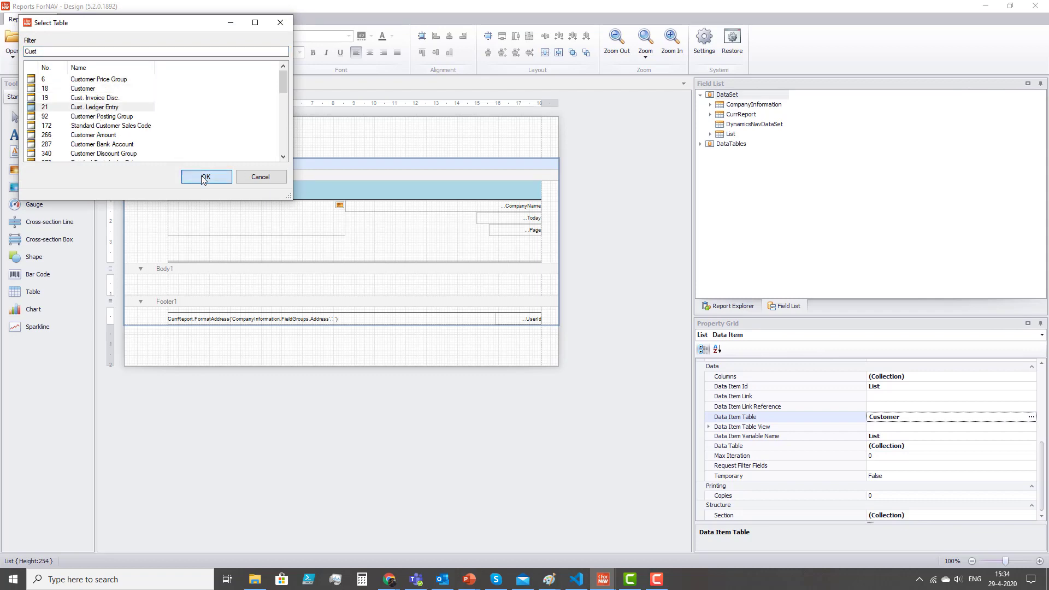
# Step: Drag the List fields CustomerNo, CustomerName, PostingDate and Amount into Body1 as a row
pyautogui.click(710, 134)
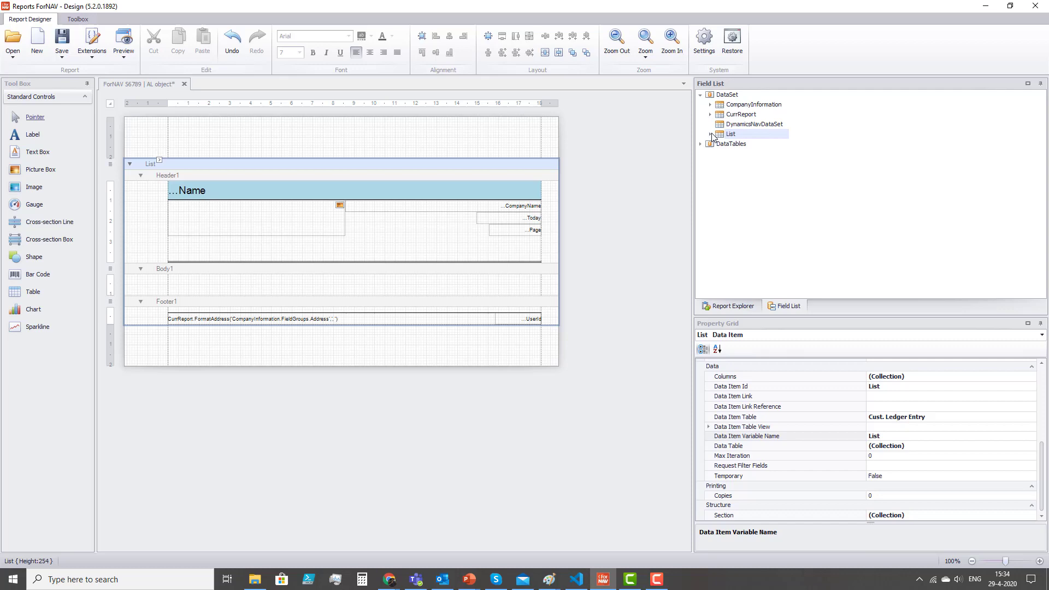
pyautogui.click(711, 134)
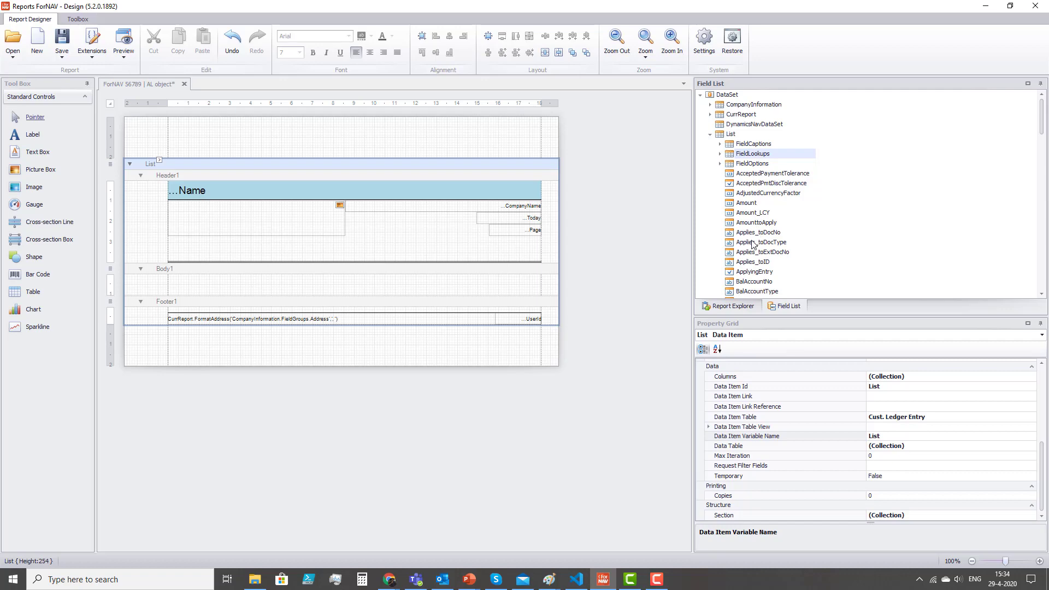
pyautogui.press('c')
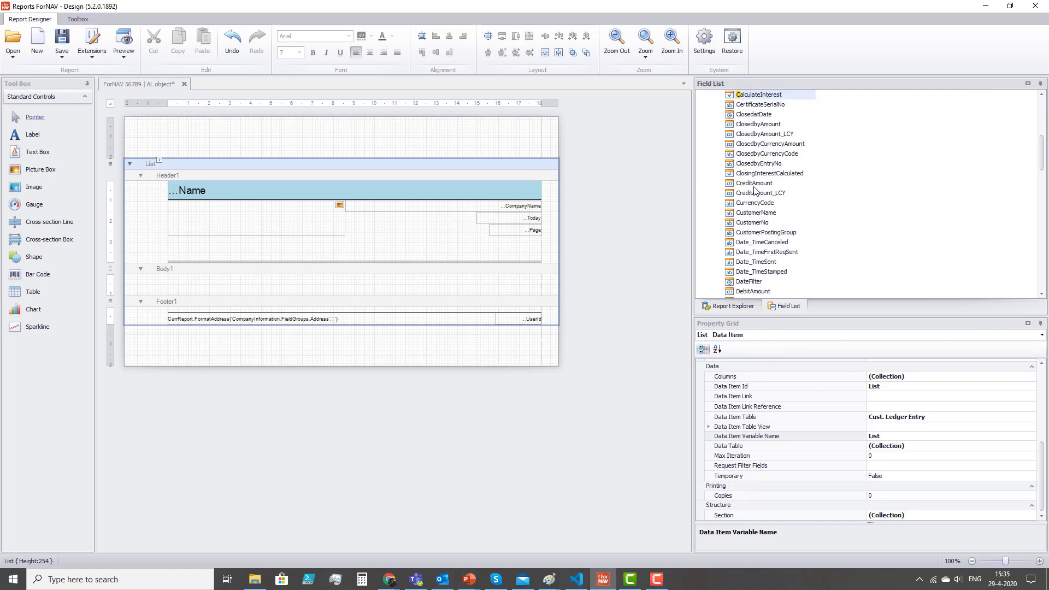
pyautogui.click(750, 225)
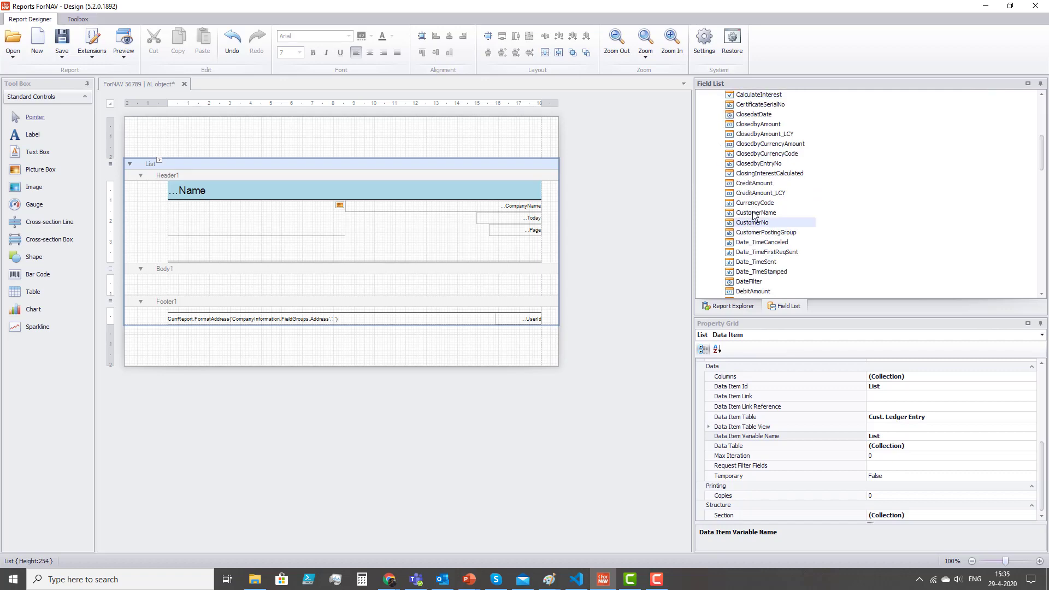
pyautogui.keyDown('ctrl'); pyautogui.click(754, 213); pyautogui.keyUp('ctrl')
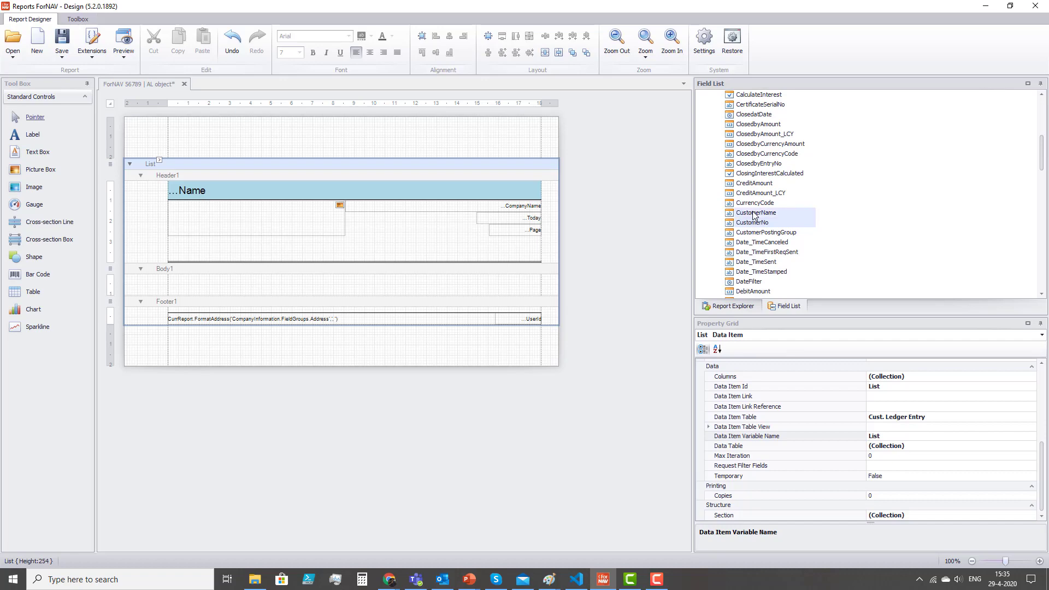
pyautogui.scroll(-20, 754, 216)
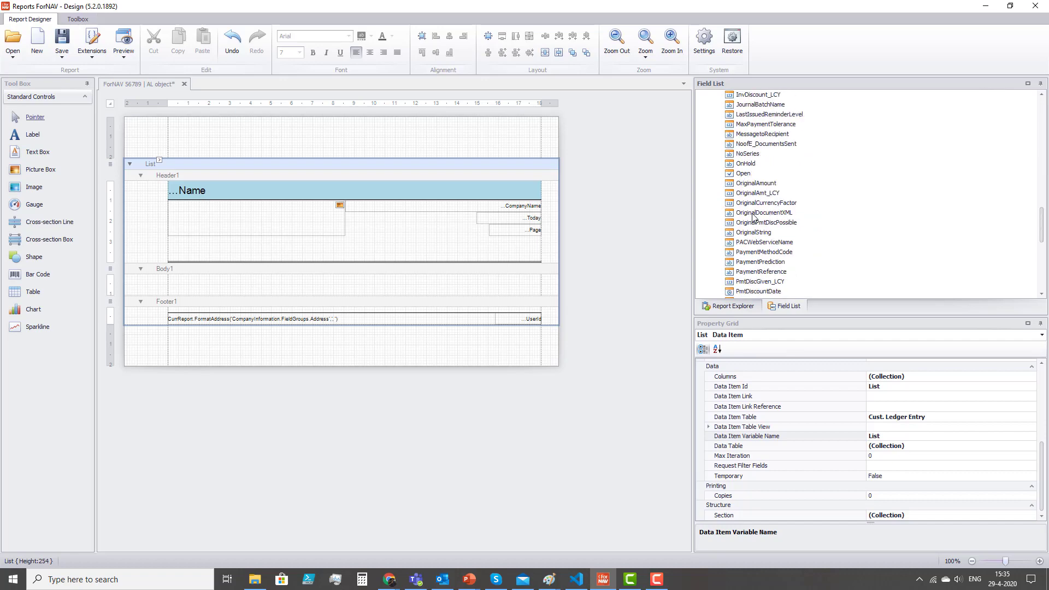
pyautogui.scroll(20, 753, 217)
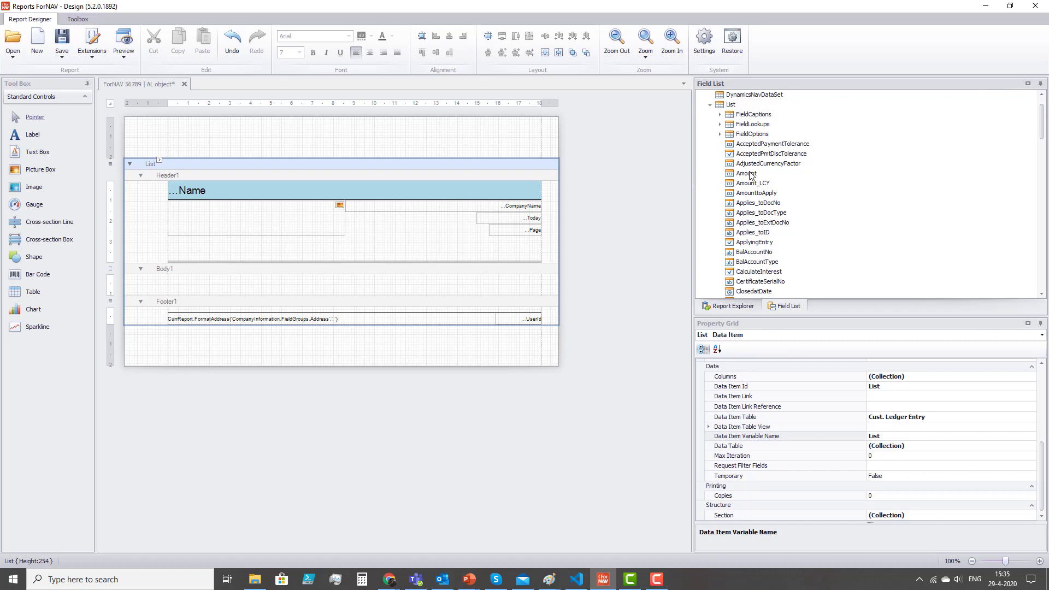
pyautogui.moveTo(751, 174); pyautogui.dragTo(280, 283)
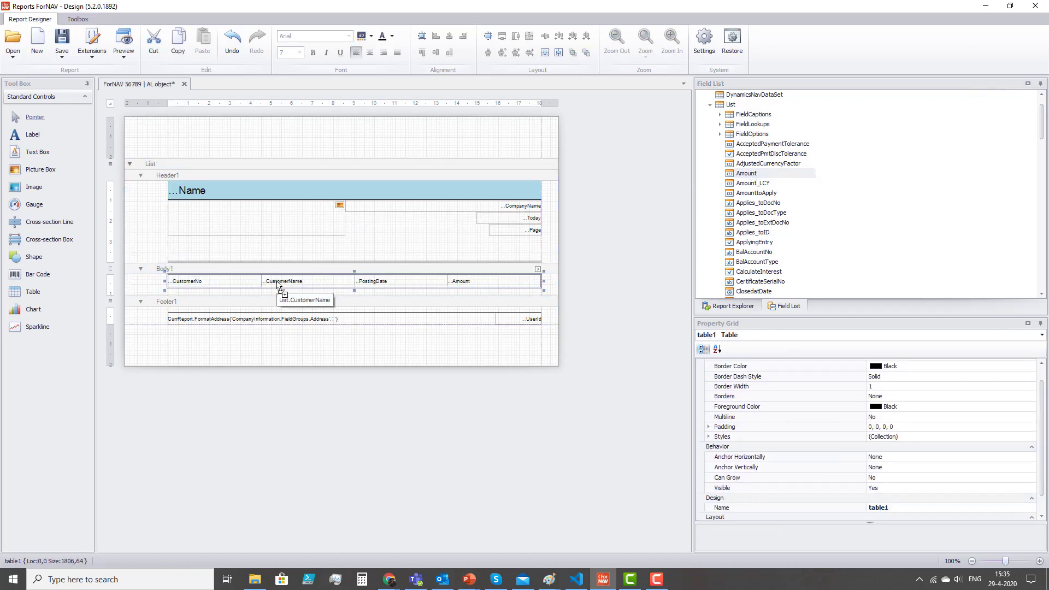
# Step: Bind the body's CustomerName cell to the FieldLookups CustomerName field
pyautogui.click(268, 364)
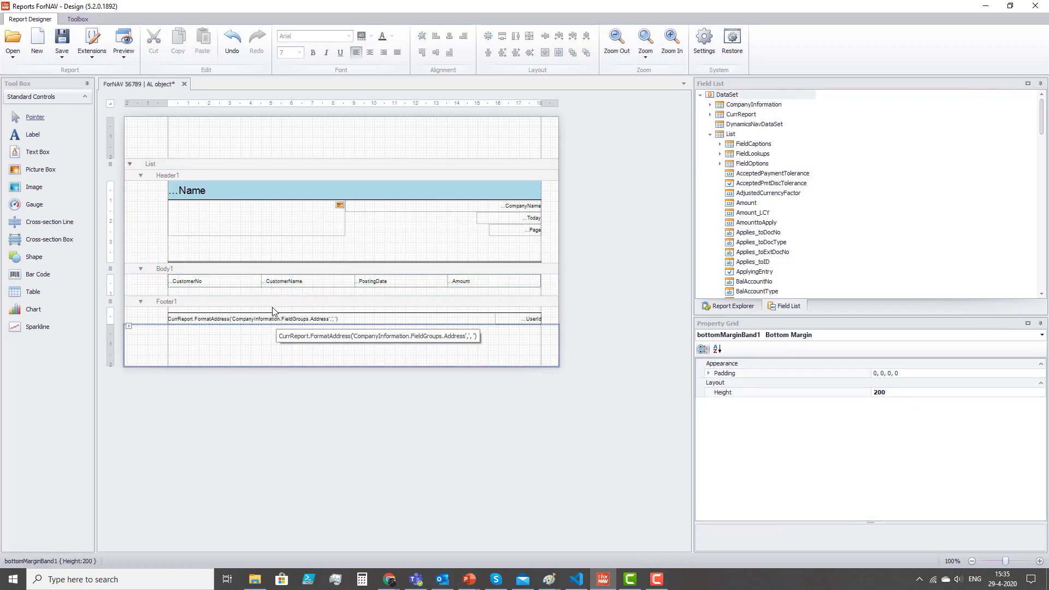
pyautogui.click(191, 271)
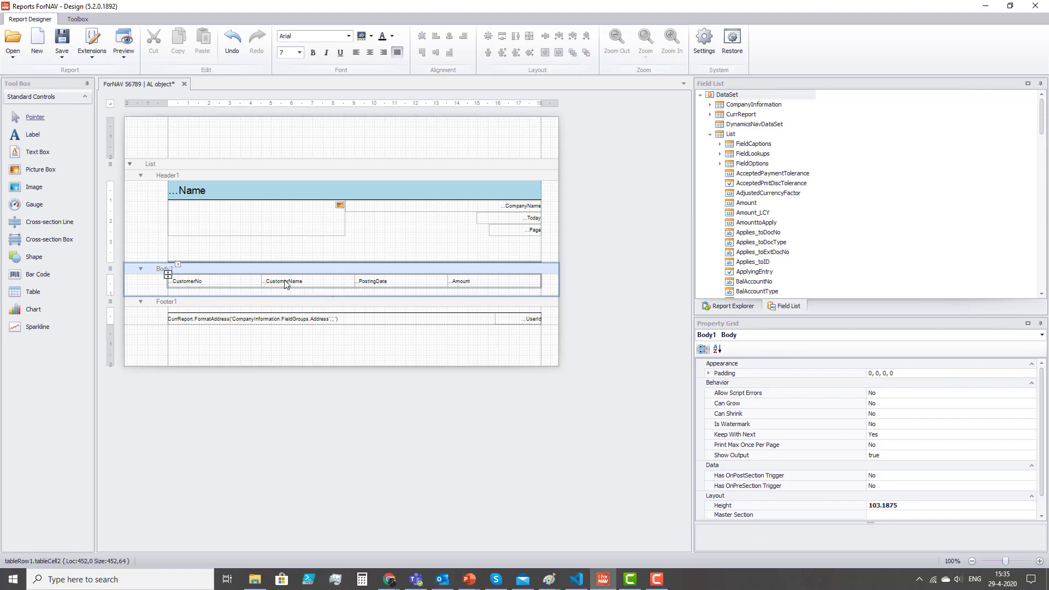
pyautogui.click(285, 282)
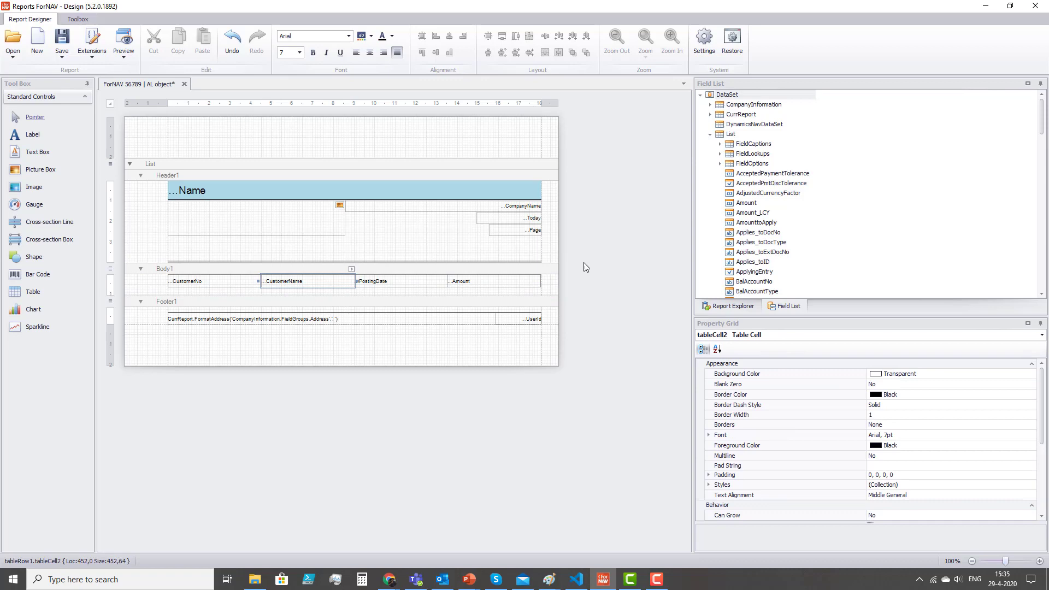
pyautogui.click(720, 155)
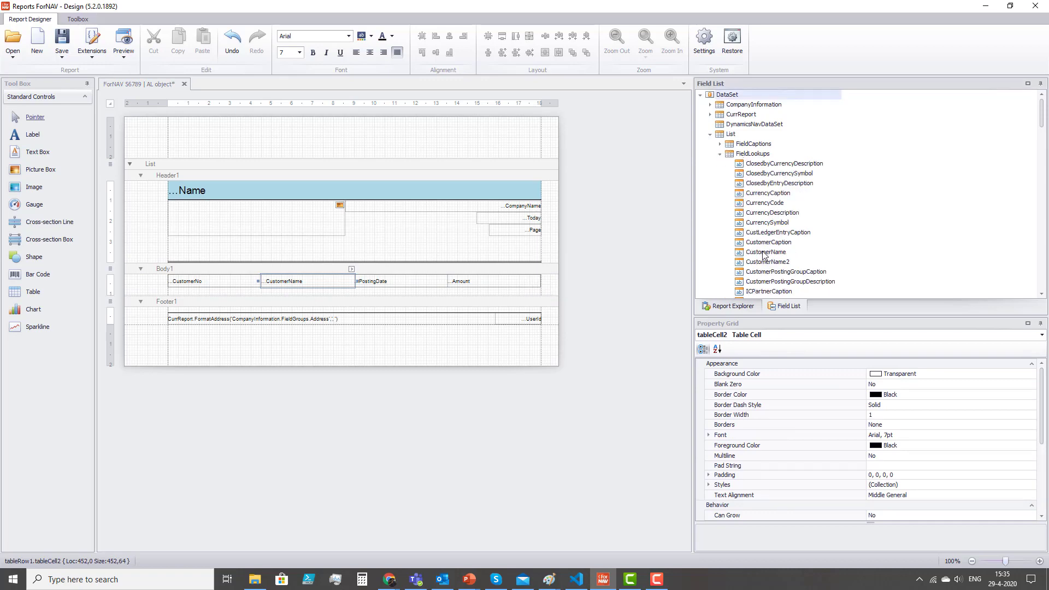
pyautogui.moveTo(765, 250); pyautogui.dragTo(299, 283)
# Step: Enlarge the Header1 band to height 505.35, leaving space beneath the title block
pyautogui.moveTo(151, 269); pyautogui.dragTo(151, 290)
pyautogui.click(152, 267)
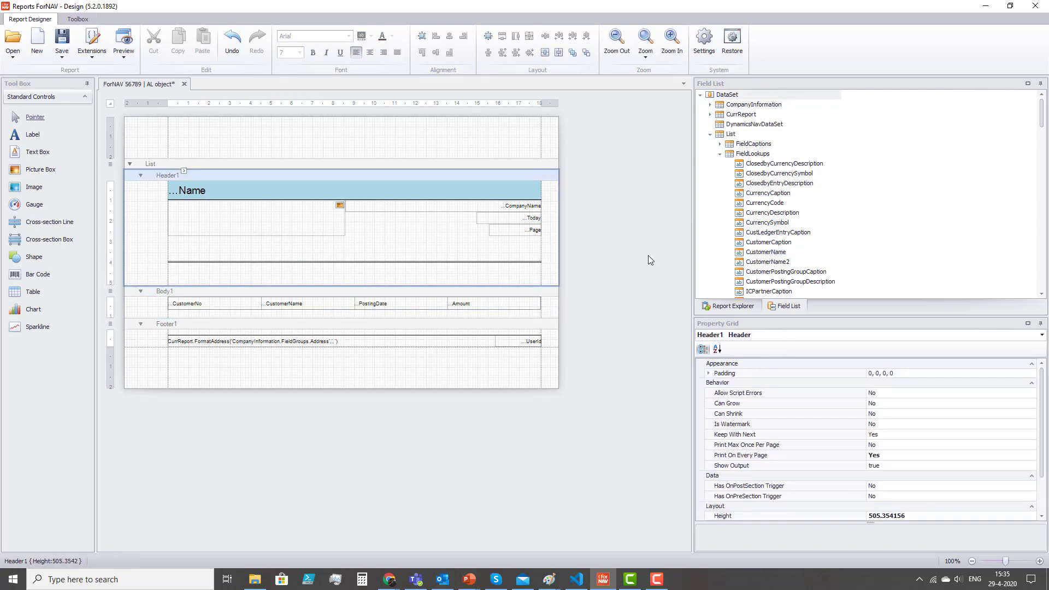
pyautogui.click(721, 153)
pyautogui.scroll(-5, 758, 226)
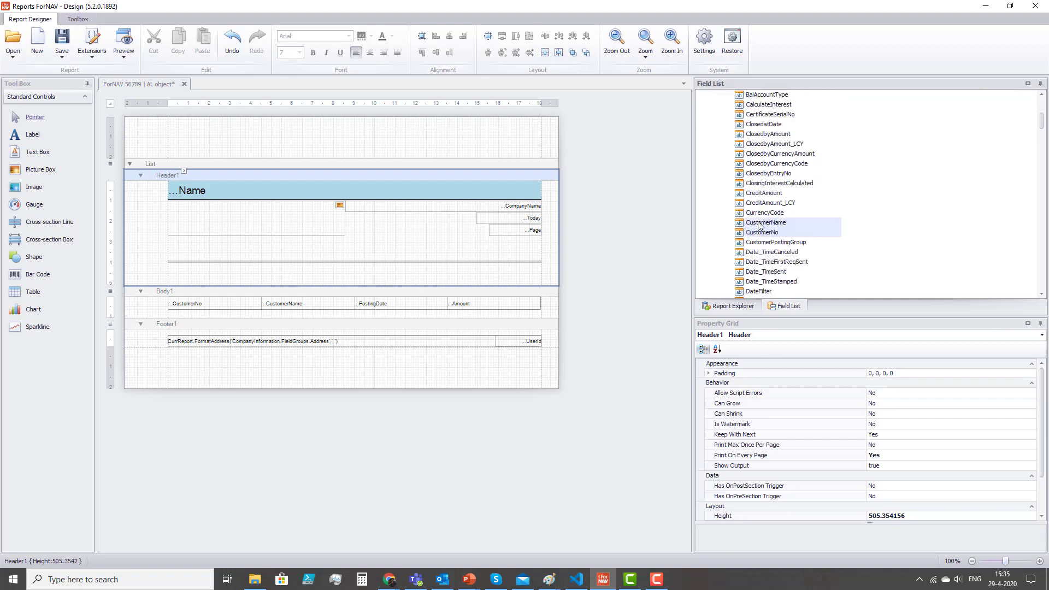
pyautogui.scroll(-10, 765, 248)
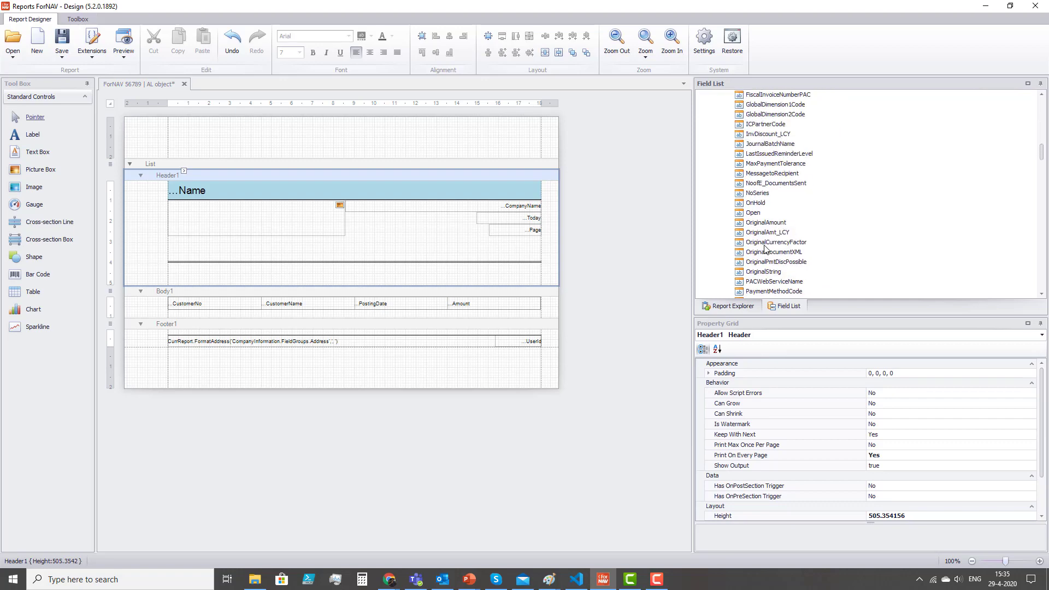
pyautogui.scroll(-6, 765, 249)
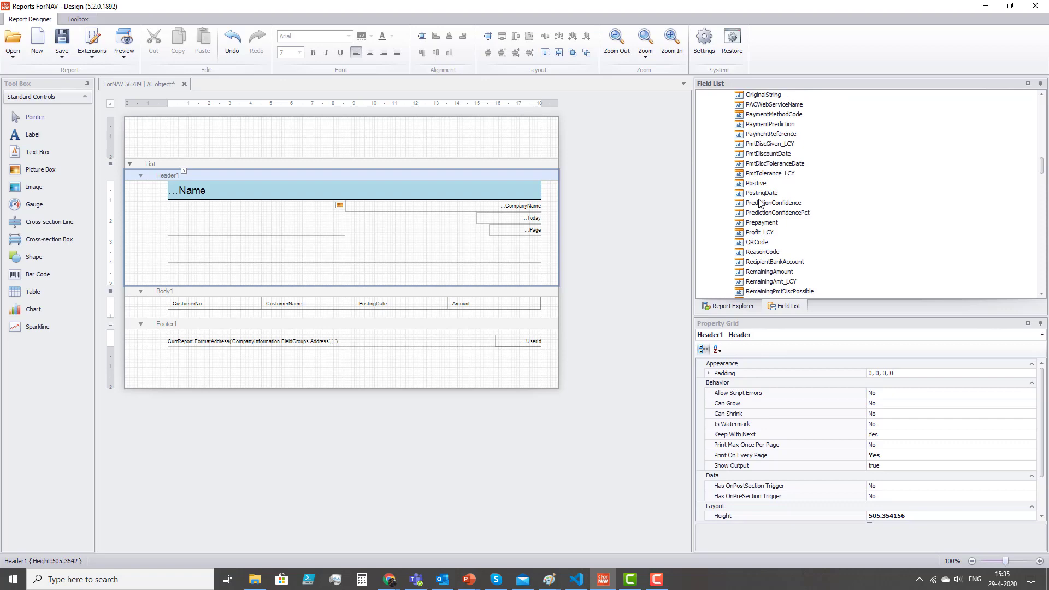
pyautogui.scroll(10, 760, 203)
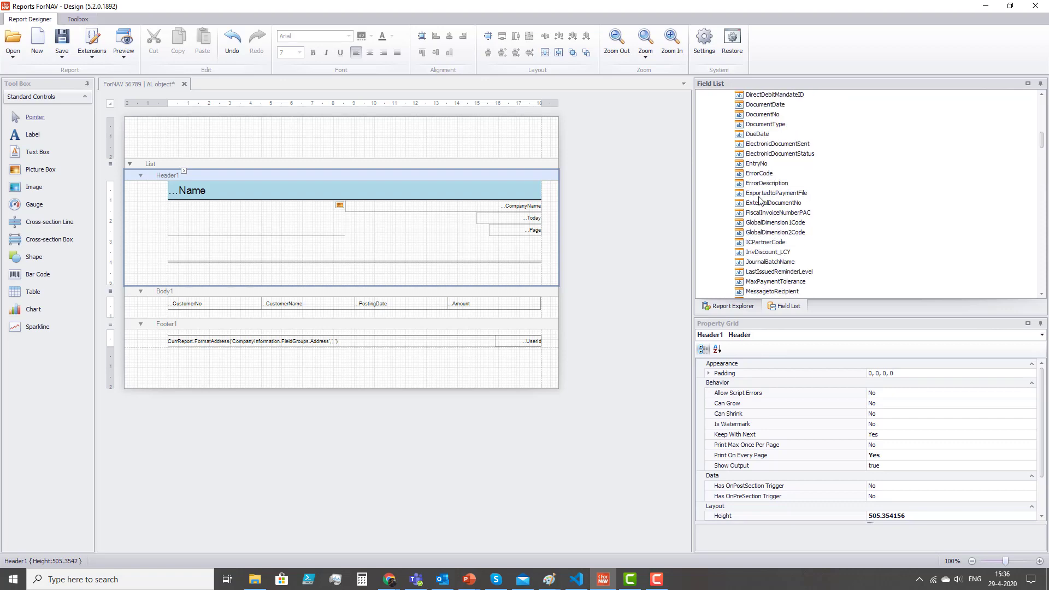
pyautogui.scroll(8, 760, 200)
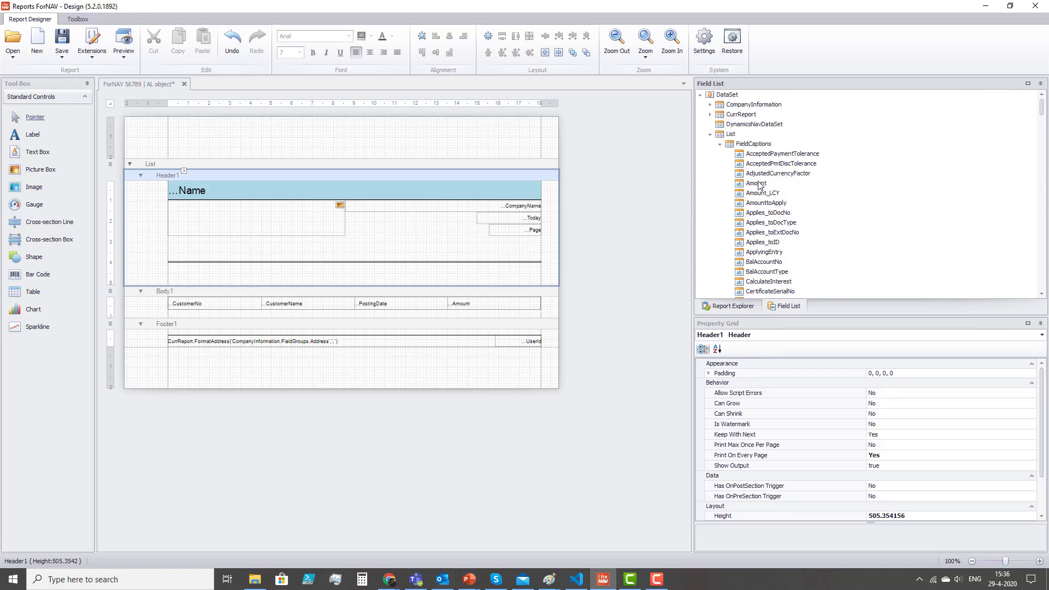
# Step: Add a caption row for CustomerNo, CustomerName, PostingDate and Amount to Header1, bold at size 8
pyautogui.moveTo(759, 186); pyautogui.dragTo(321, 282)
pyautogui.click(201, 281)
pyautogui.click(275, 284)
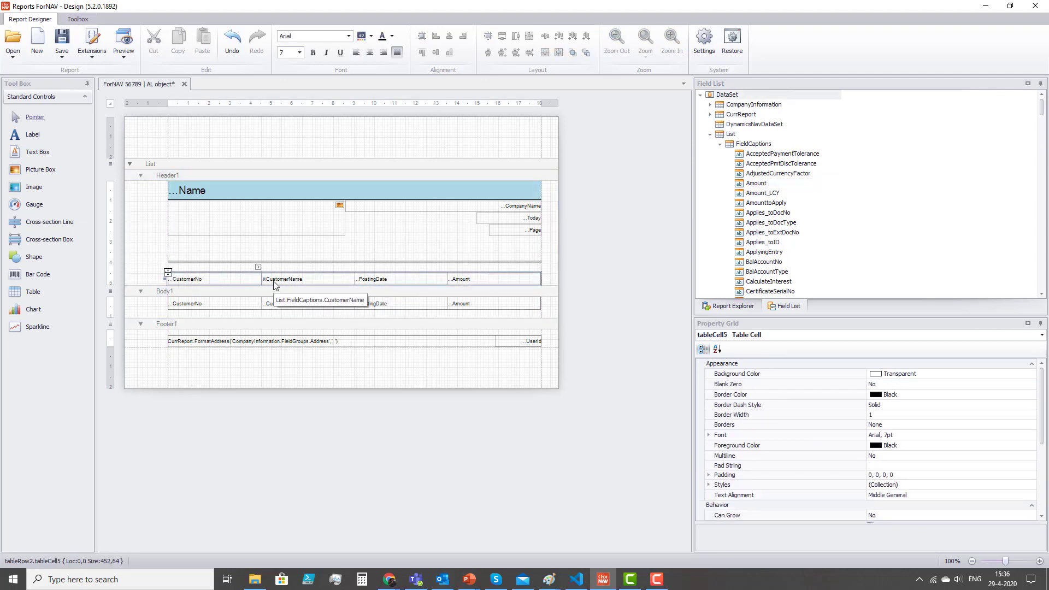
pyautogui.keyDown('ctrl'); pyautogui.click(371, 281); pyautogui.keyUp('ctrl')
pyautogui.keyDown('ctrl'); pyautogui.click(489, 280); pyautogui.keyUp('ctrl')
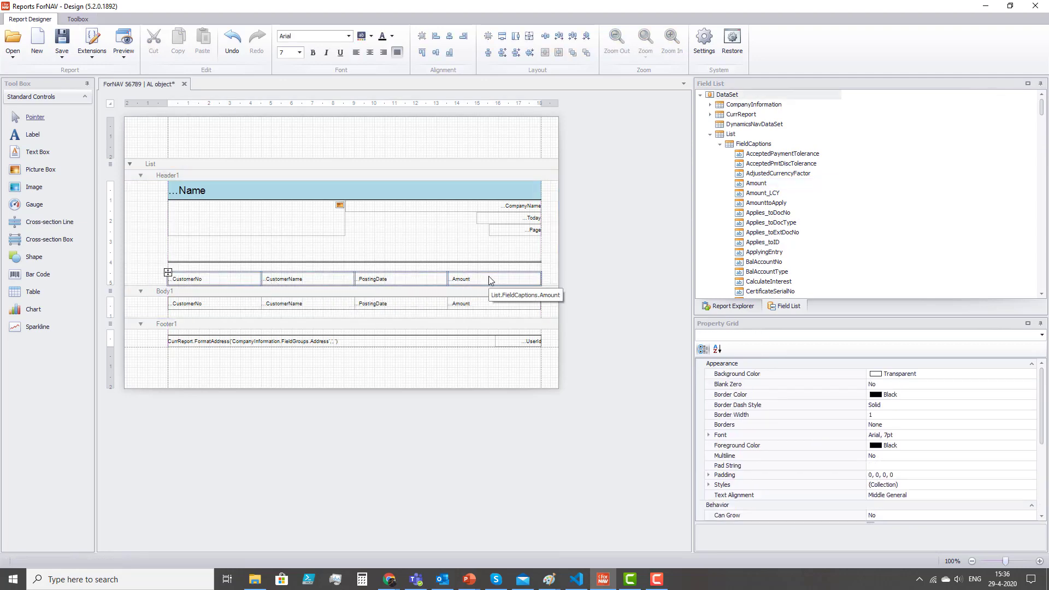
pyautogui.click(312, 52)
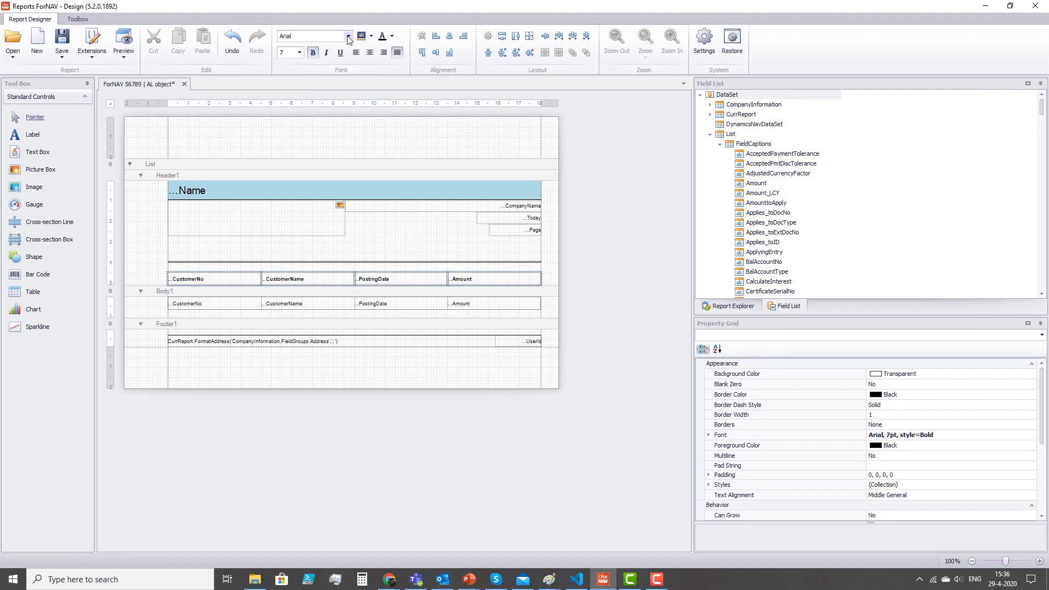
pyautogui.click(299, 53)
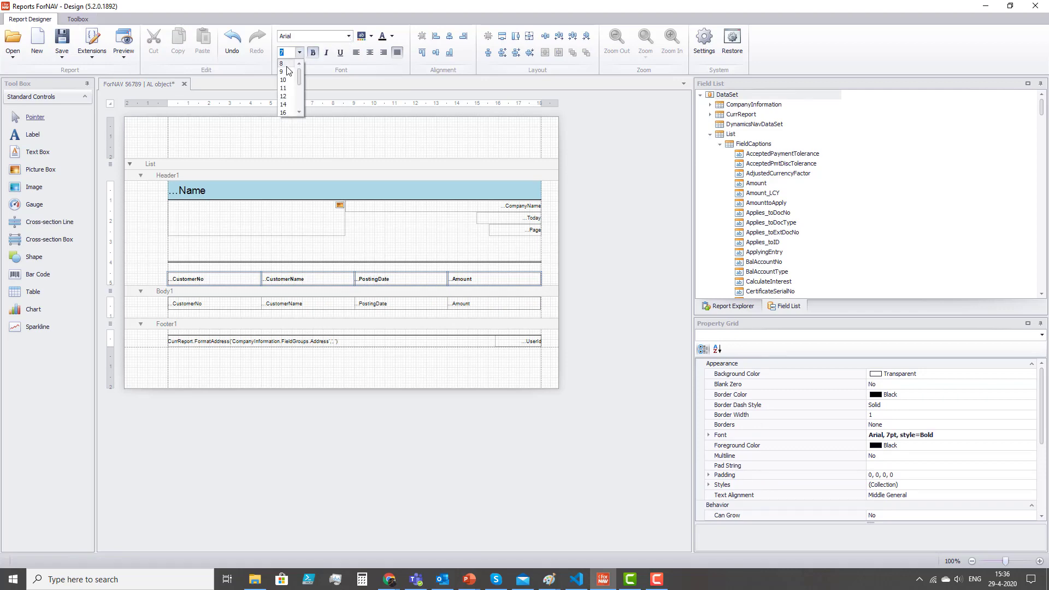
pyautogui.click(286, 67)
pyautogui.click(281, 407)
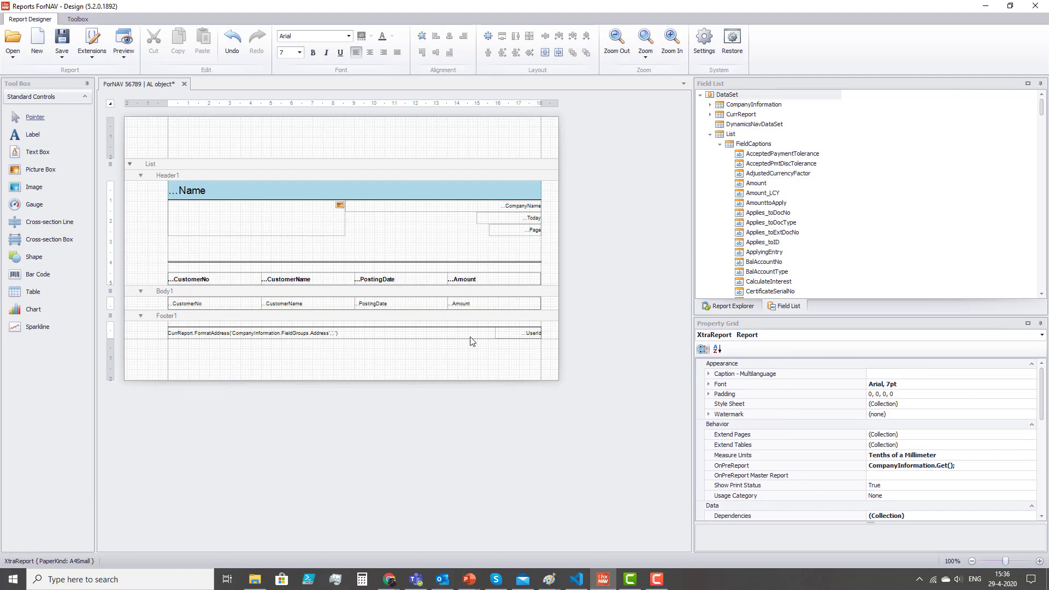
# Step: Add Customer No. as the first sort field of the List data item
pyautogui.click(180, 168)
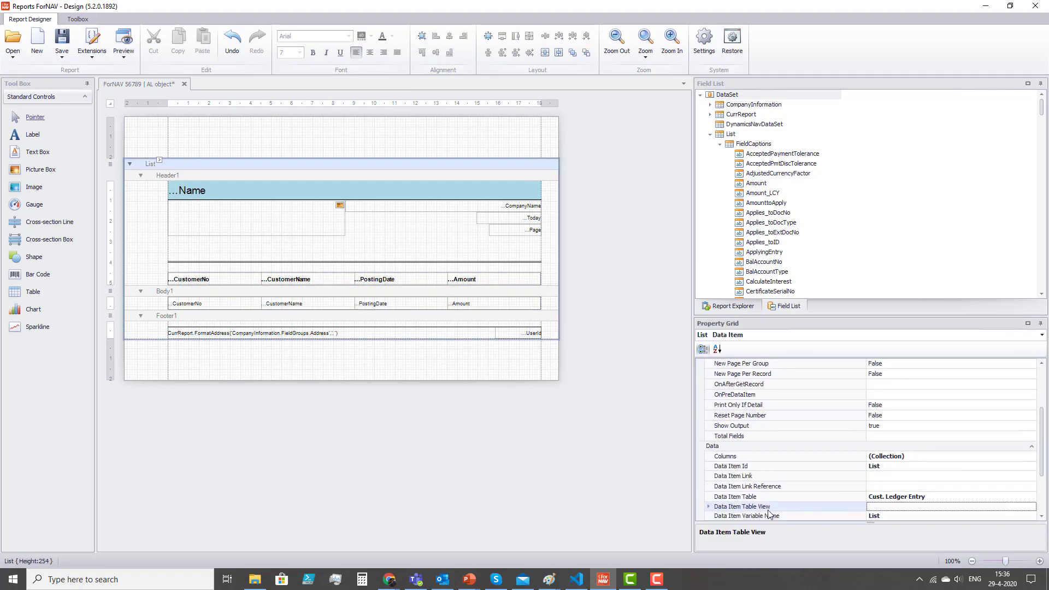
pyautogui.click(709, 509)
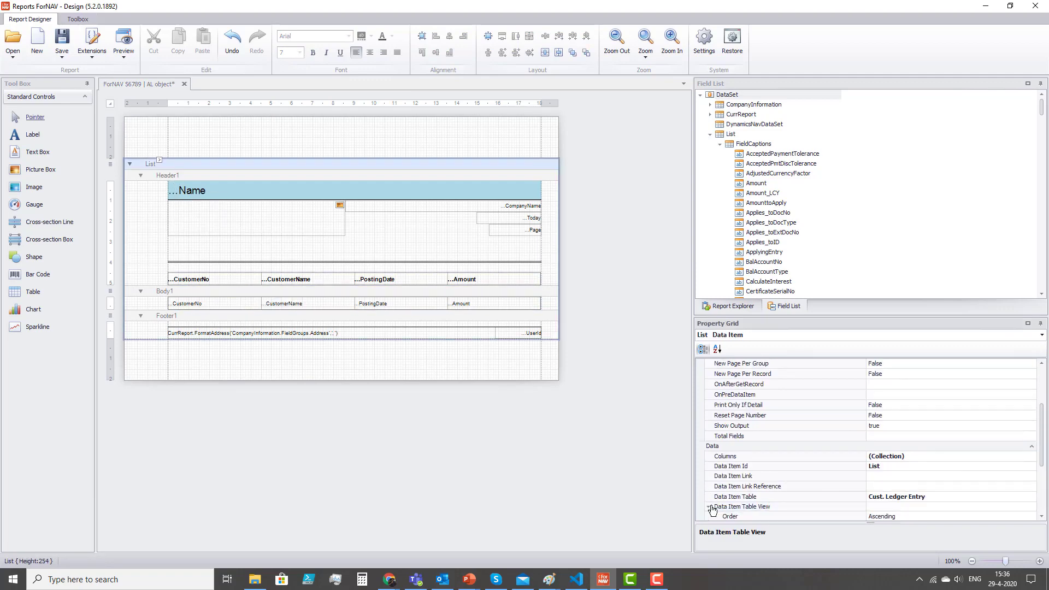
pyautogui.click(709, 507)
pyautogui.click(907, 416)
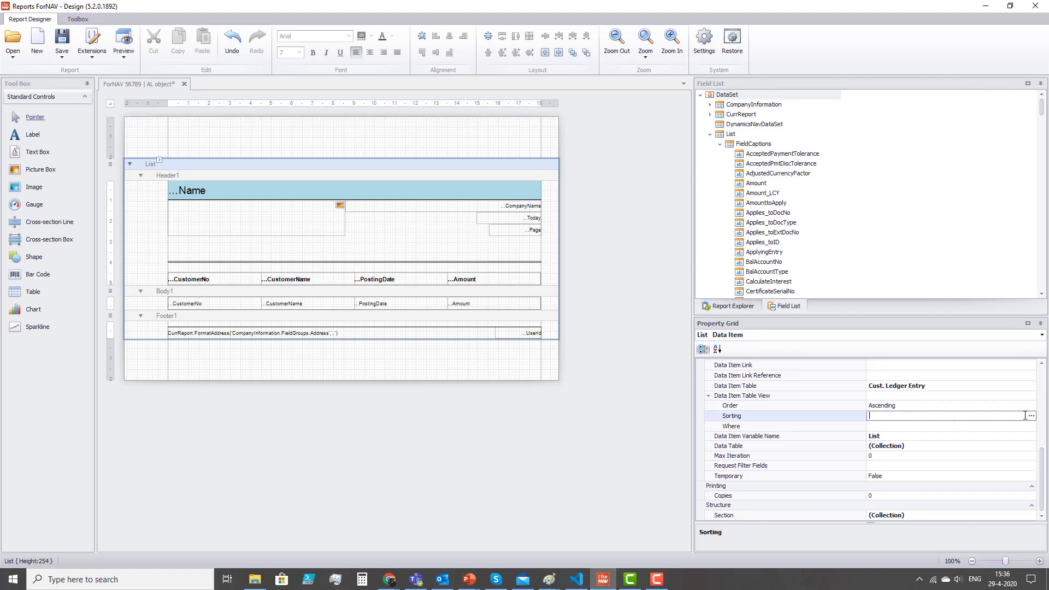
pyautogui.click(1031, 415)
pyautogui.click(89, 115)
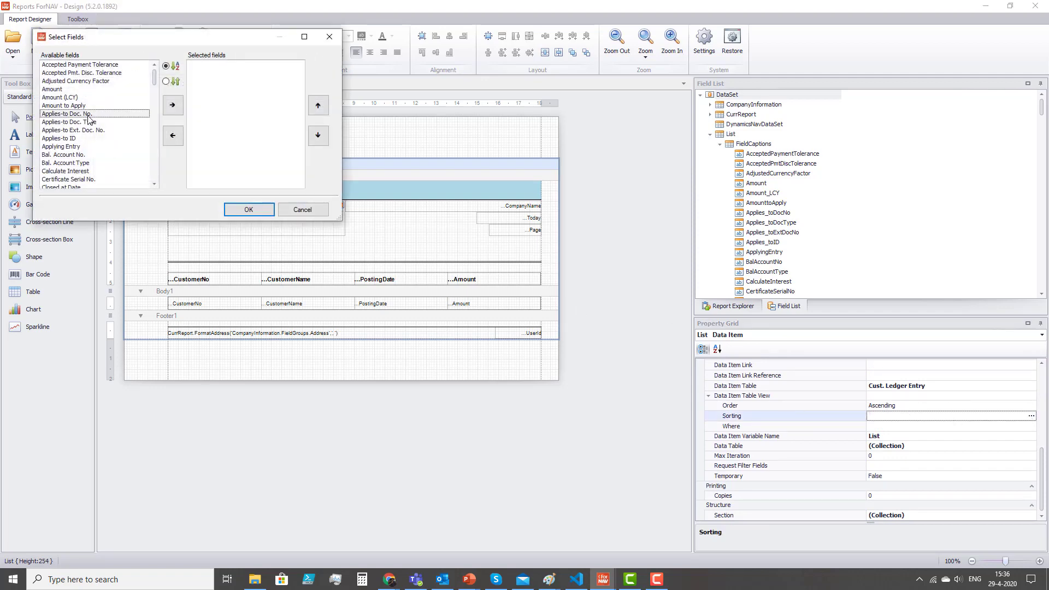
pyautogui.press('c')
pyautogui.press('Down')
pyautogui.scroll(-2, 109, 158)
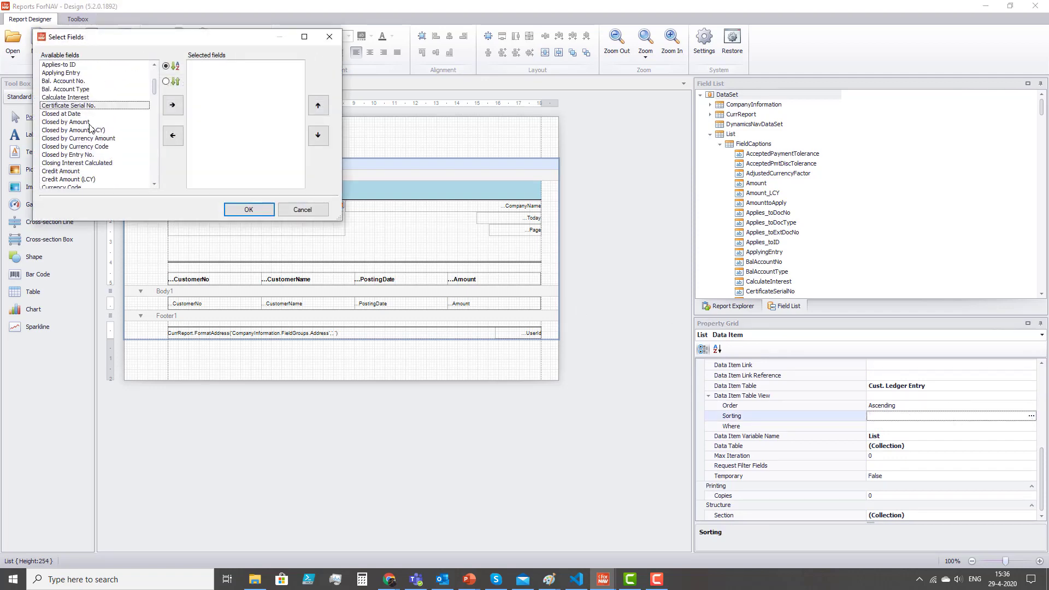
pyautogui.scroll(-3, 71, 177)
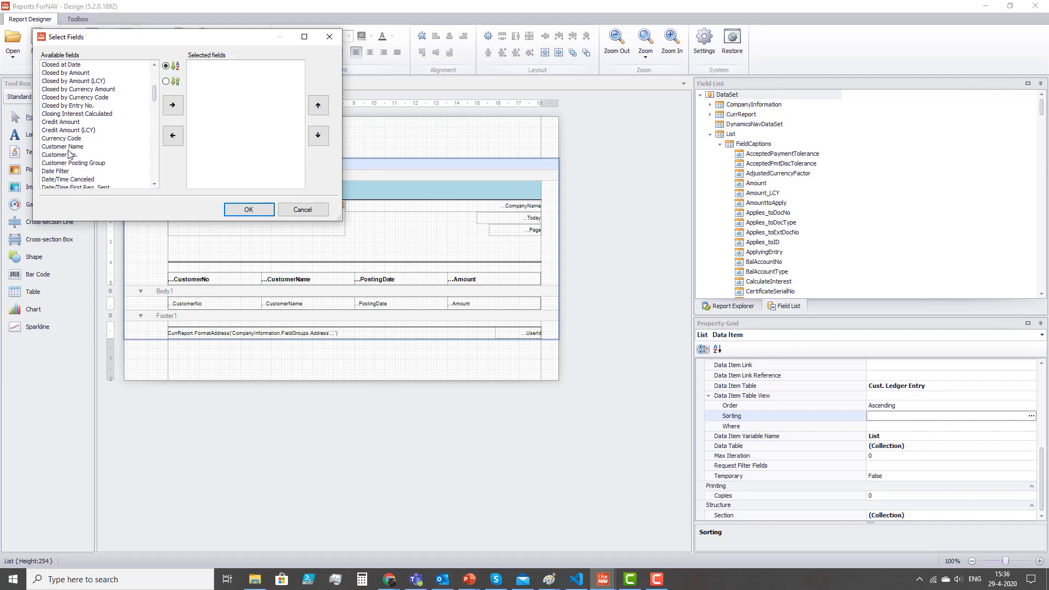
pyautogui.click(70, 154)
pyautogui.click(173, 104)
# Step: Add Posting Date as the second sort field and confirm the sorting
pyautogui.click(116, 107)
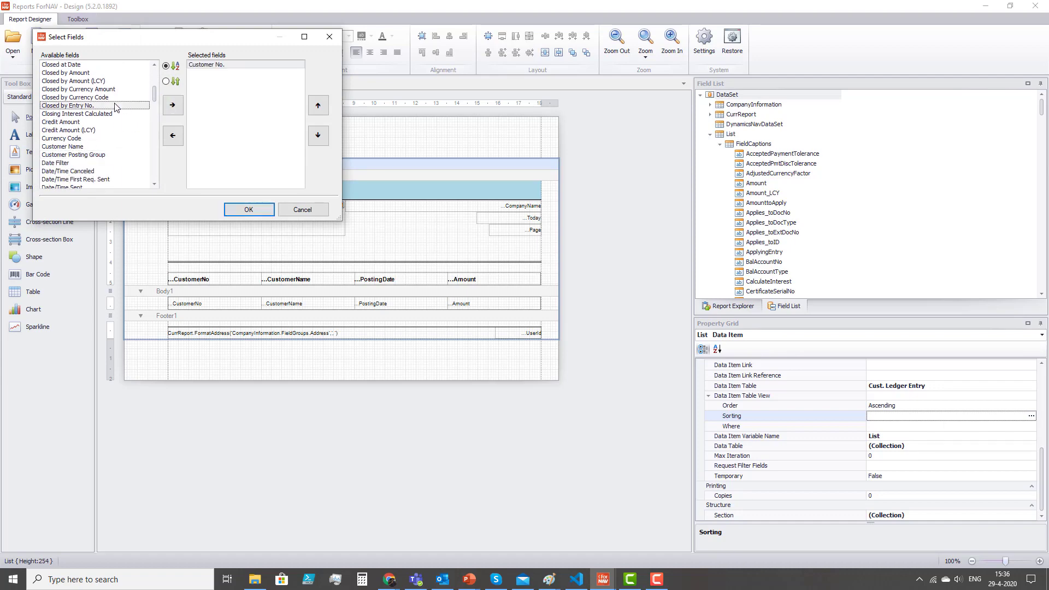
pyautogui.press('p')
pyautogui.scroll(-2, 80, 162)
pyautogui.press('Down')
pyautogui.press('Down')
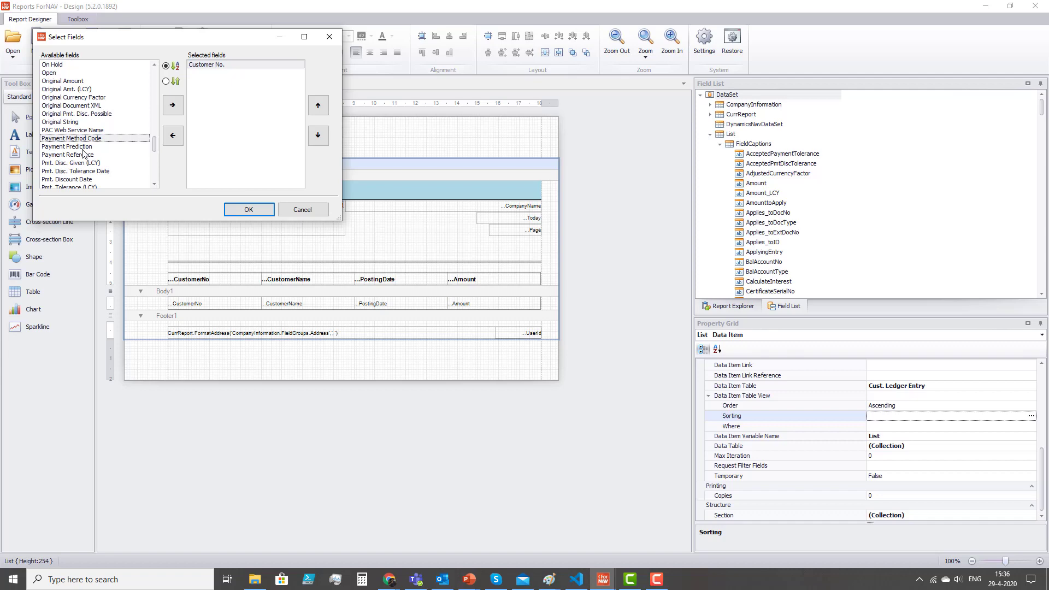
pyautogui.scroll(-3, 82, 150)
pyautogui.click(80, 130)
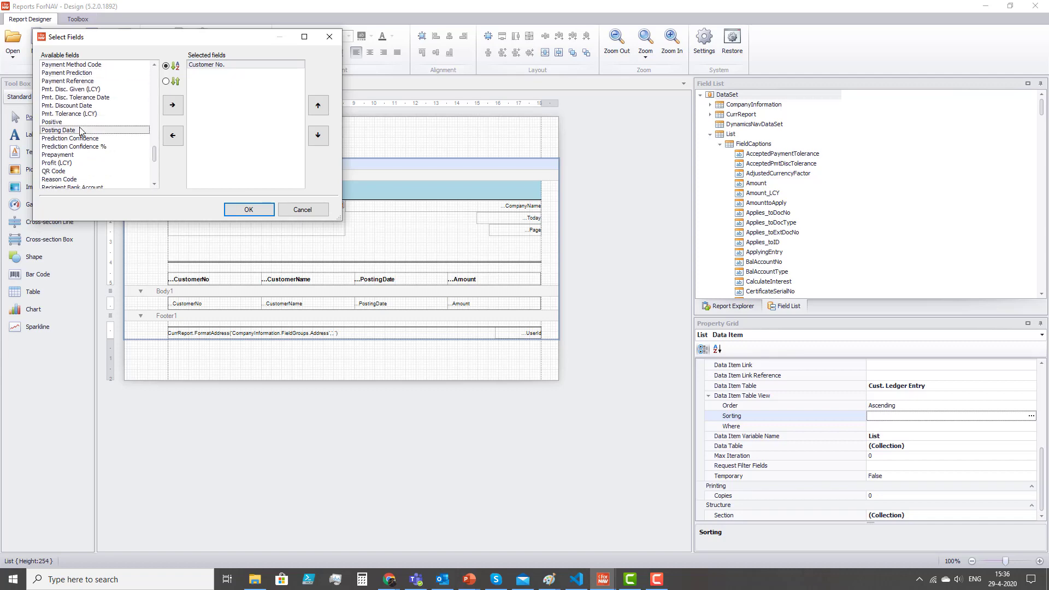
pyautogui.click(171, 105)
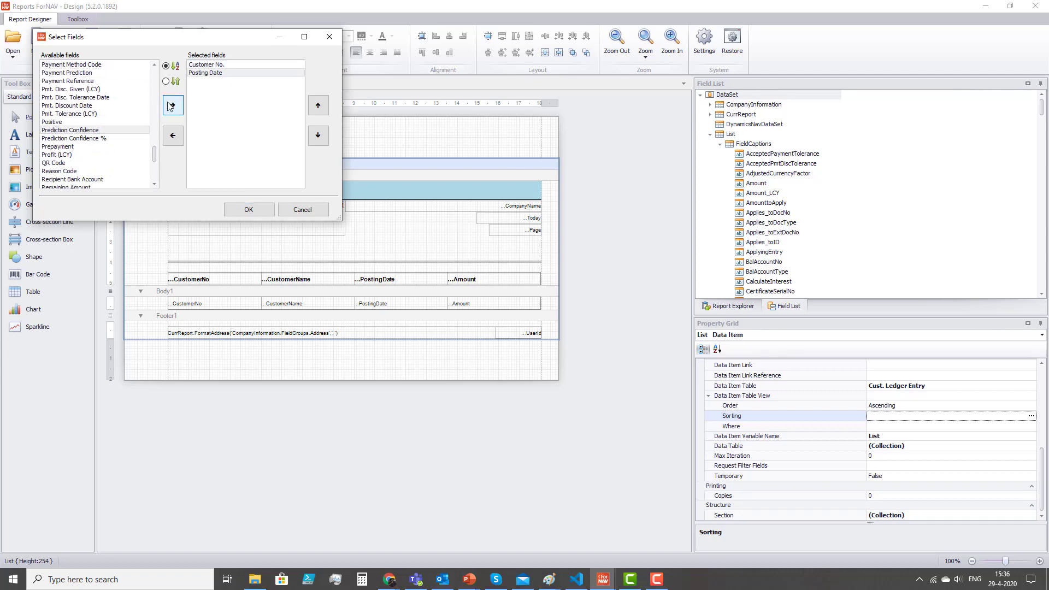
pyautogui.click(249, 210)
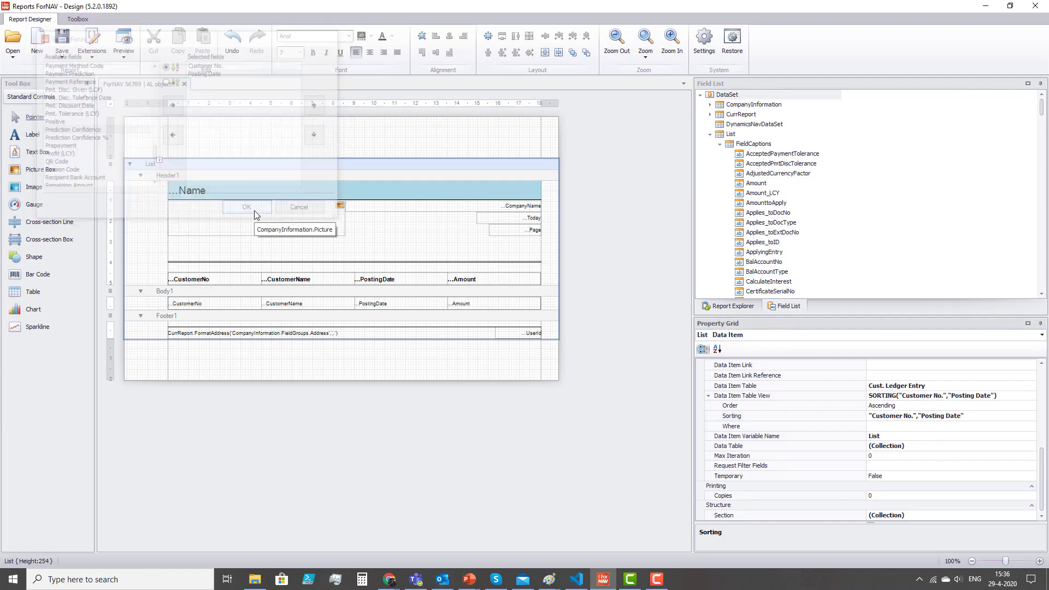
# Step: Add a Filter-type condition on the Document Type field in the table filter
pyautogui.press('Down')
pyautogui.hotkey('ctrl', 'Return')
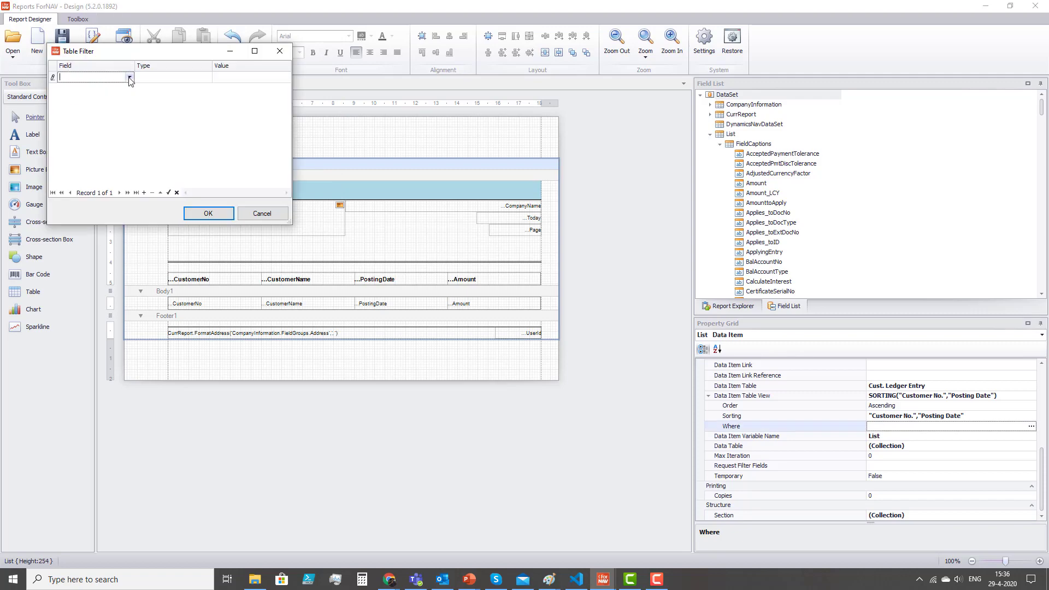
pyautogui.click(130, 78)
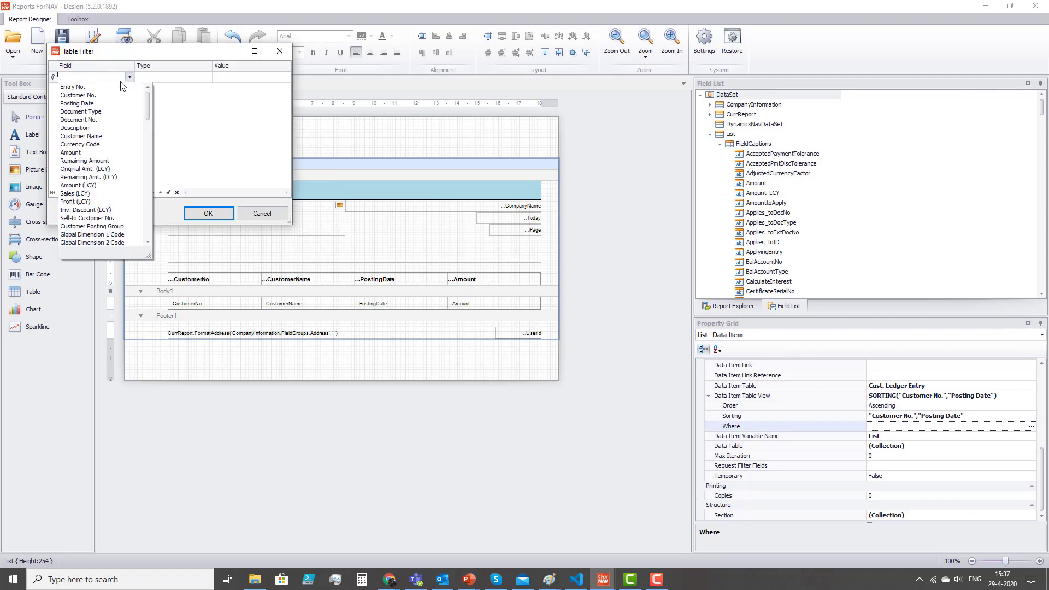
pyautogui.click(96, 112)
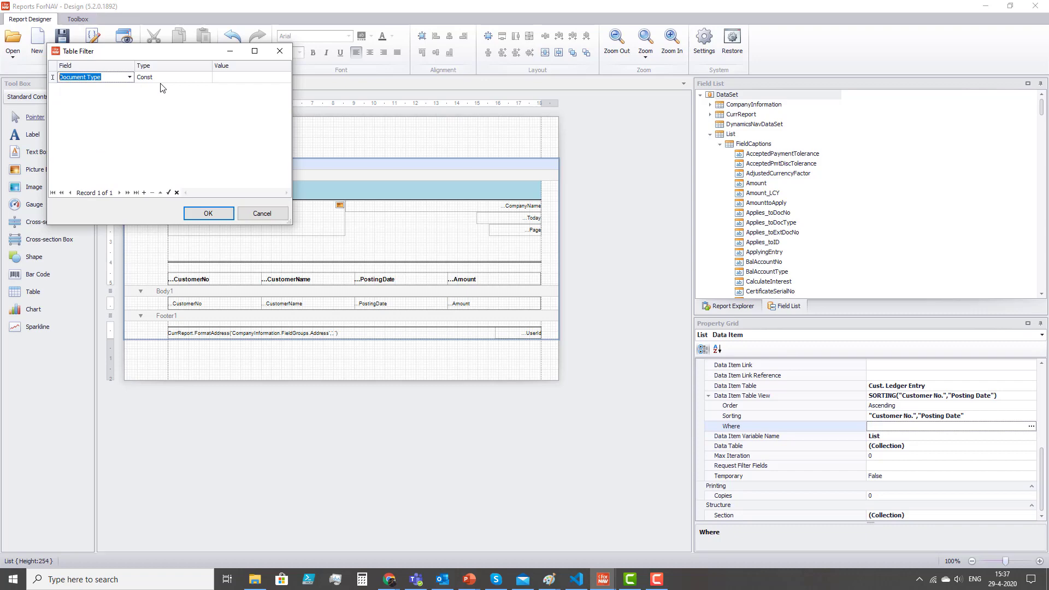
pyautogui.click(167, 78)
pyautogui.click(180, 89)
# Step: Set the Document Type filter value to Invoice|"Credit Memo" and confirm it
pyautogui.click(224, 78)
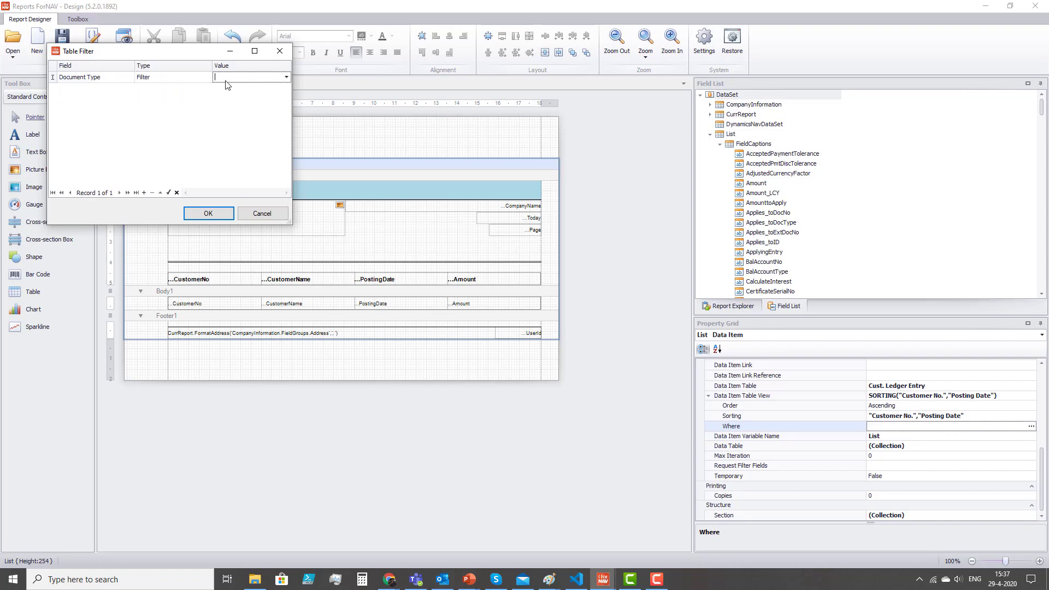
pyautogui.click(225, 78)
pyautogui.click(237, 114)
pyautogui.click(254, 76)
pyautogui.write('"')
pyautogui.press('Home')
pyautogui.write('"')
pyautogui.write('Invoice')
pyautogui.write('|')
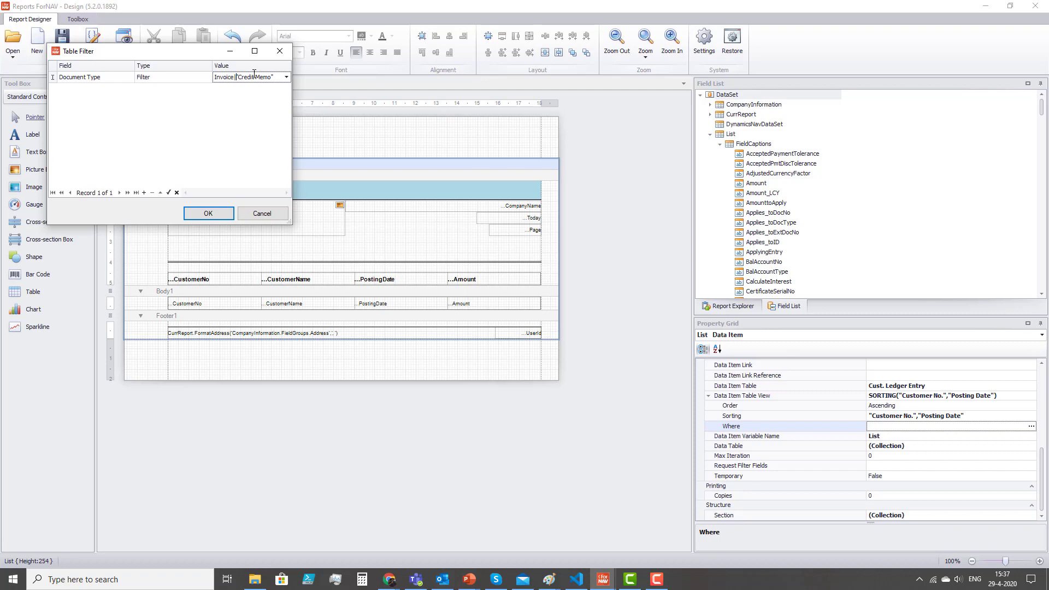
pyautogui.click(207, 214)
pyautogui.click(678, 386)
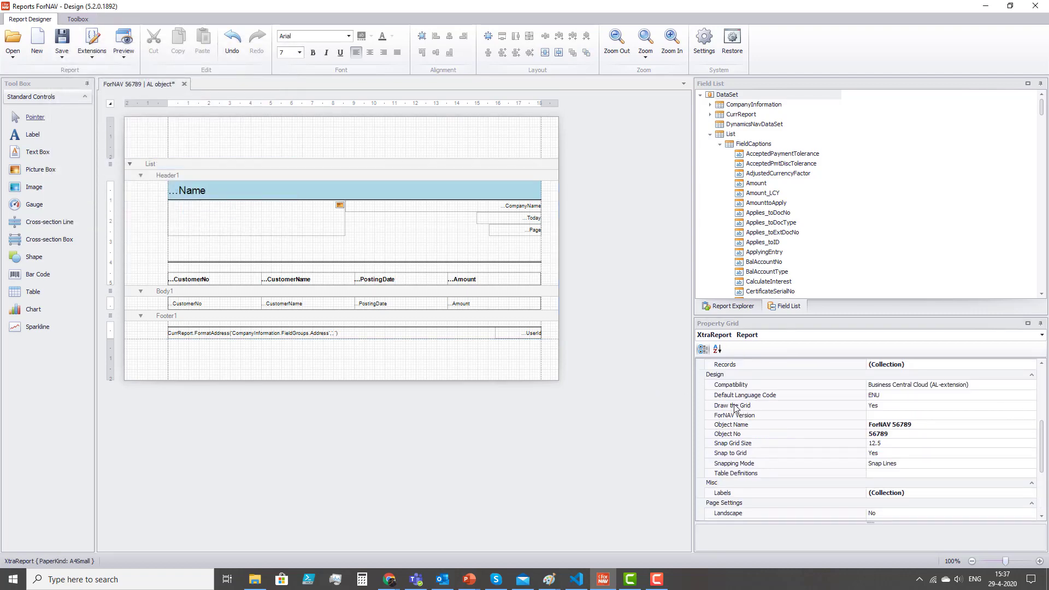
# Step: Name the report ForNAV Coffee Break Groups, number 56795, and save it as a server object
pyautogui.doubleClick(907, 425)
pyautogui.write('Coffee Break Groups')
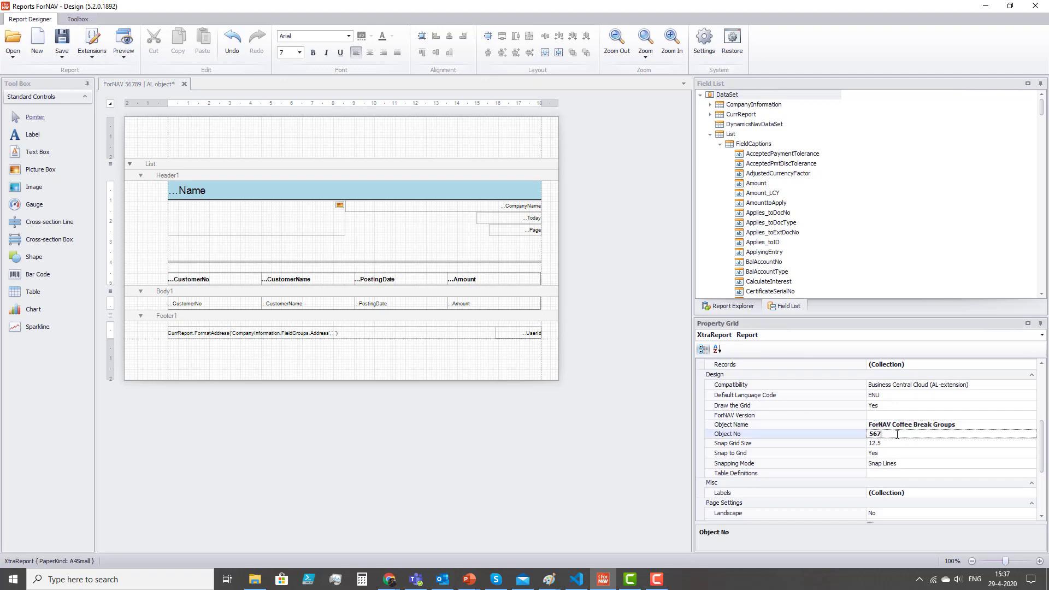
pyautogui.click(816, 424)
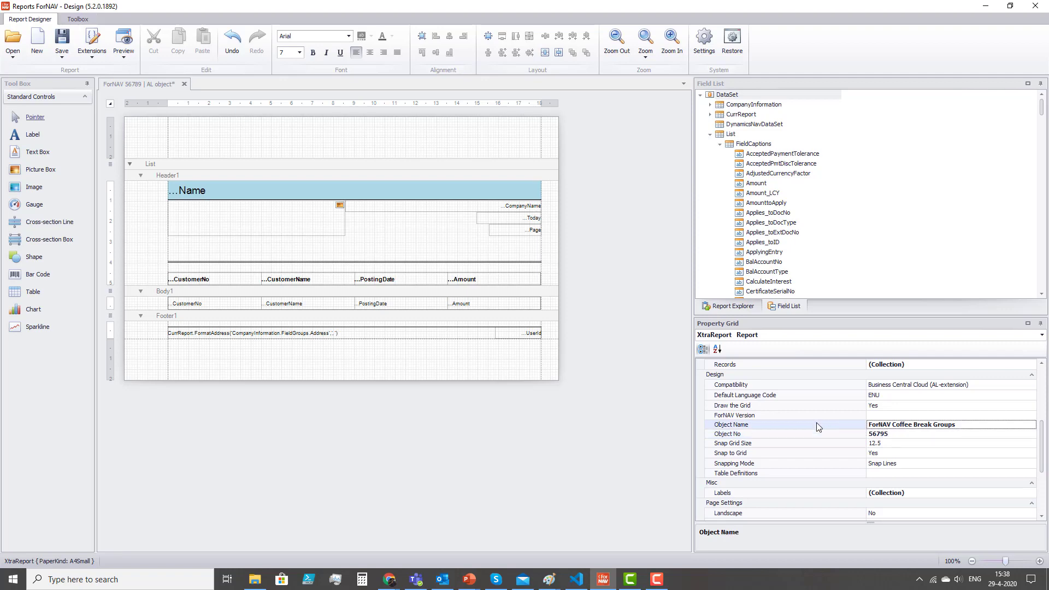
pyautogui.click(61, 52)
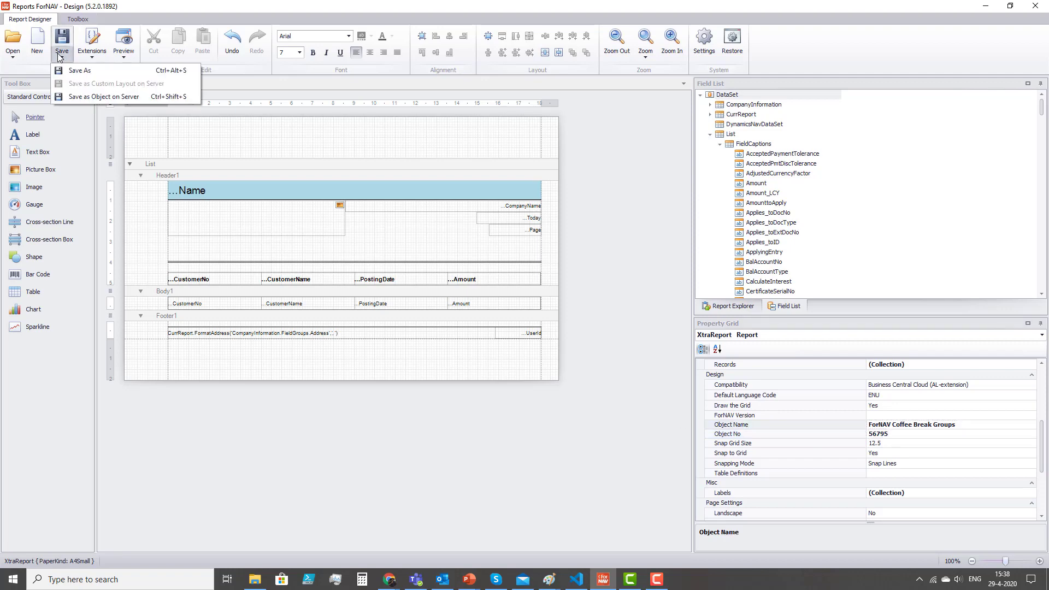
pyautogui.click(103, 97)
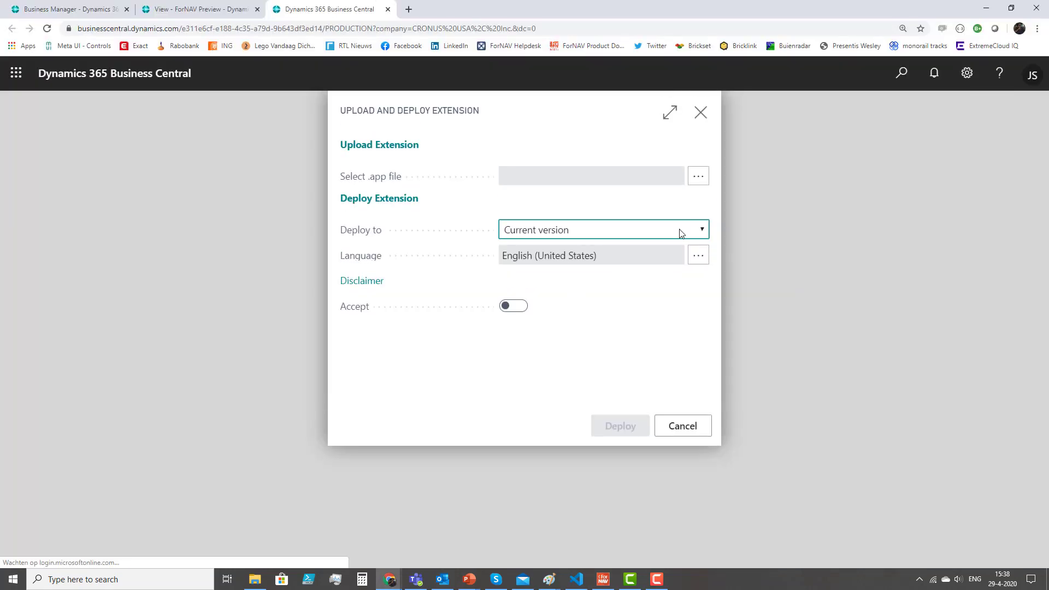
# Step: Upload the ForNAV extension .app file, accept the disclaimer, and deploy it
pyautogui.click(698, 178)
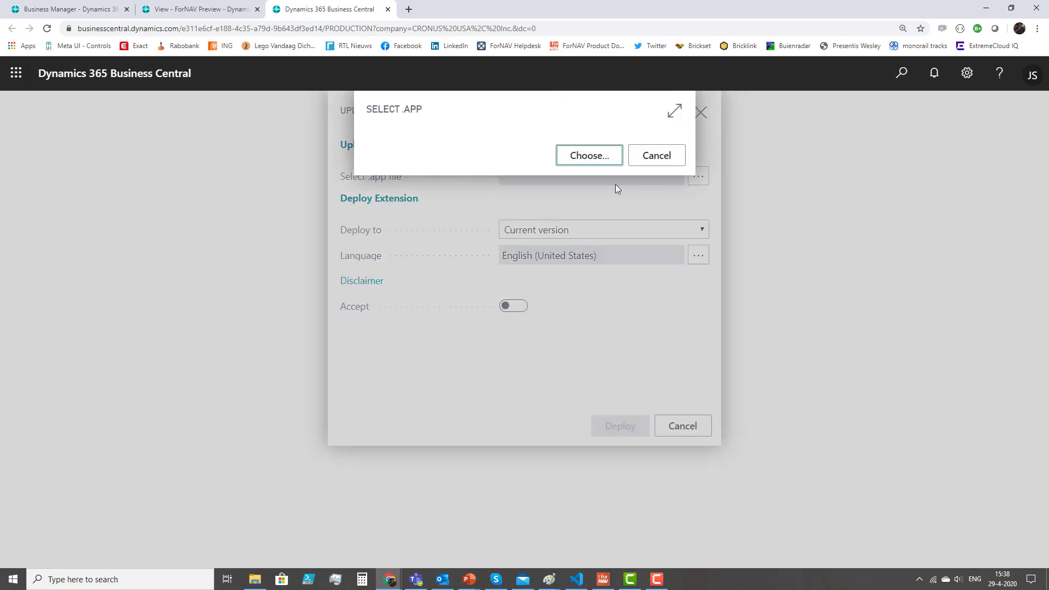
pyautogui.click(581, 155)
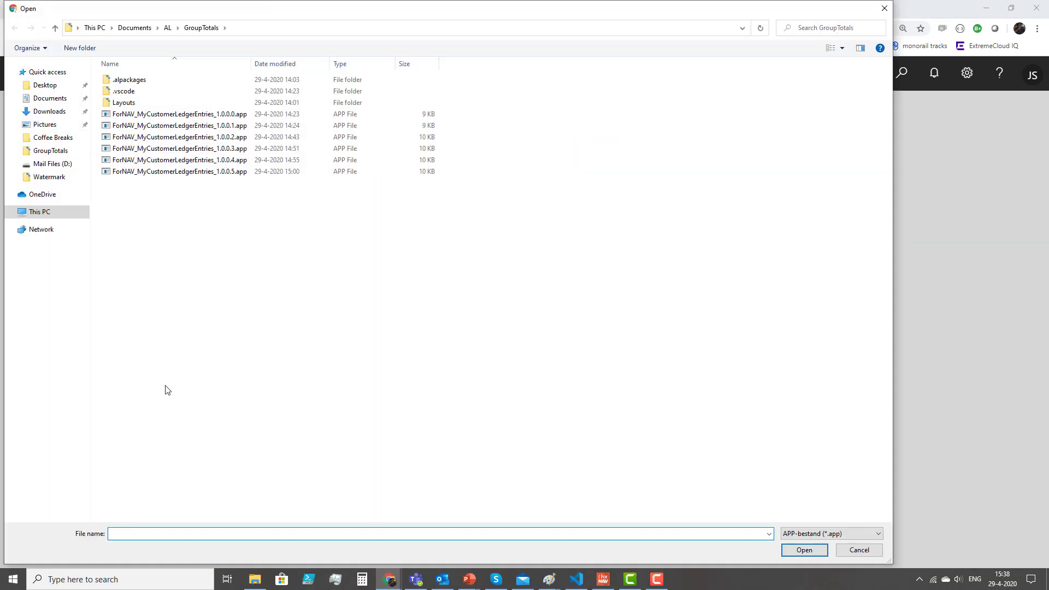
pyautogui.hotkey('ctrl', 'v')
pyautogui.press('Return')
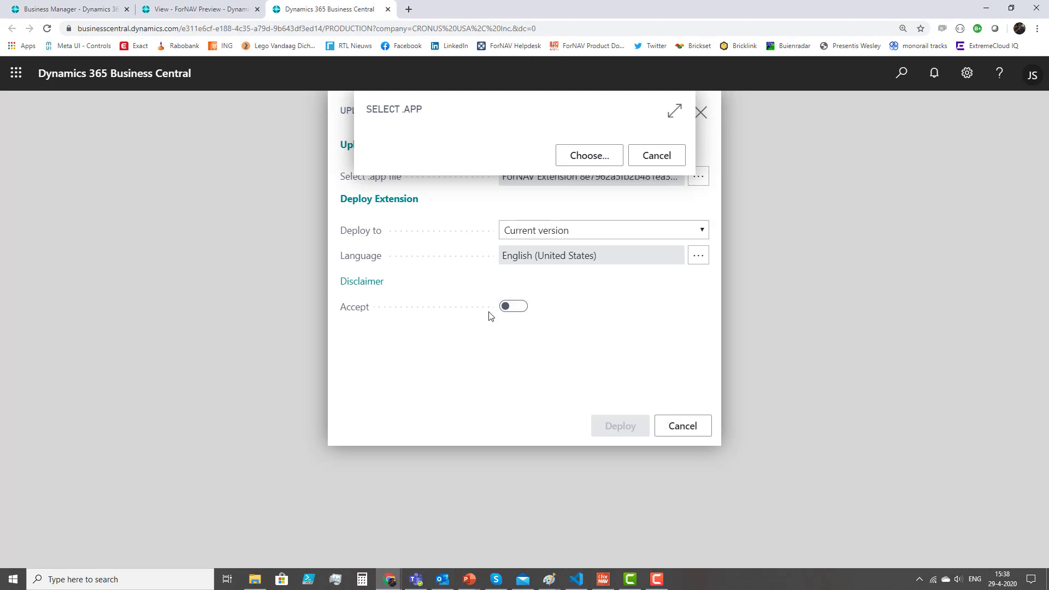
pyautogui.click(509, 309)
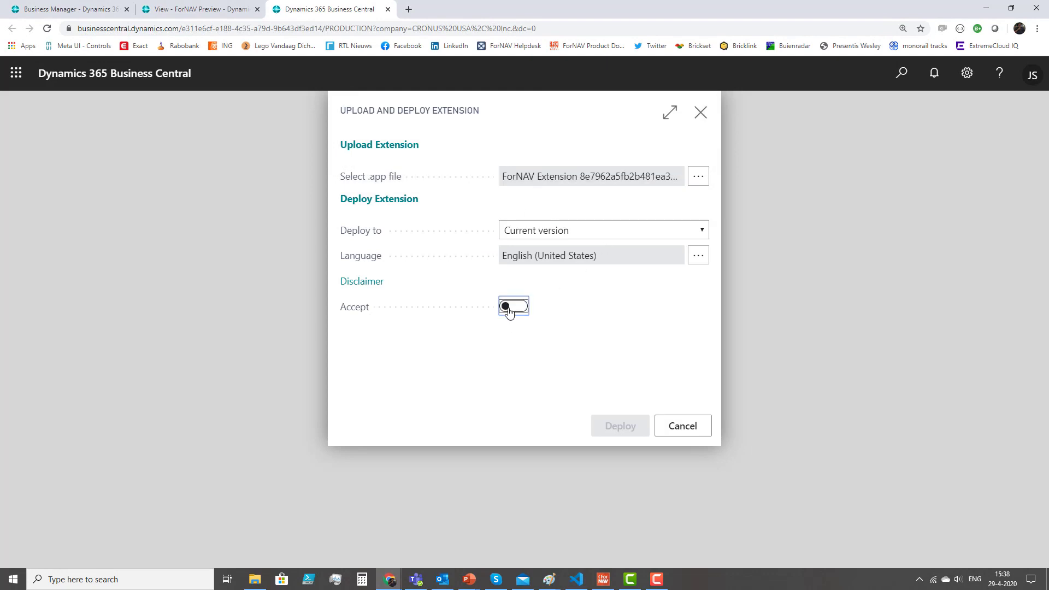
pyautogui.click(618, 426)
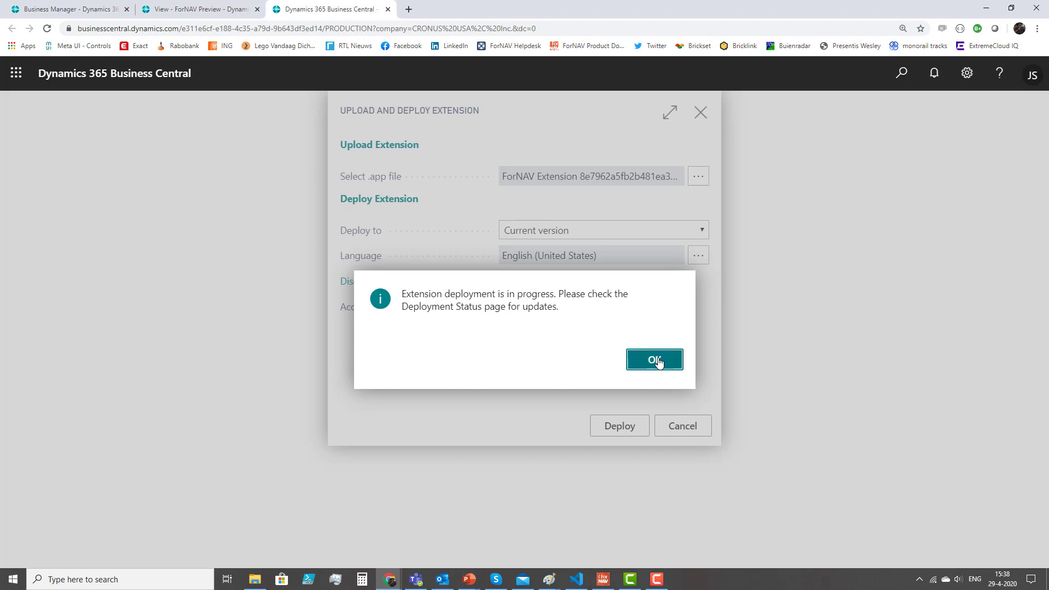
# Step: Run ForNAV Coffee Break Groups from My Reports and preview it on screen
pyautogui.click(658, 360)
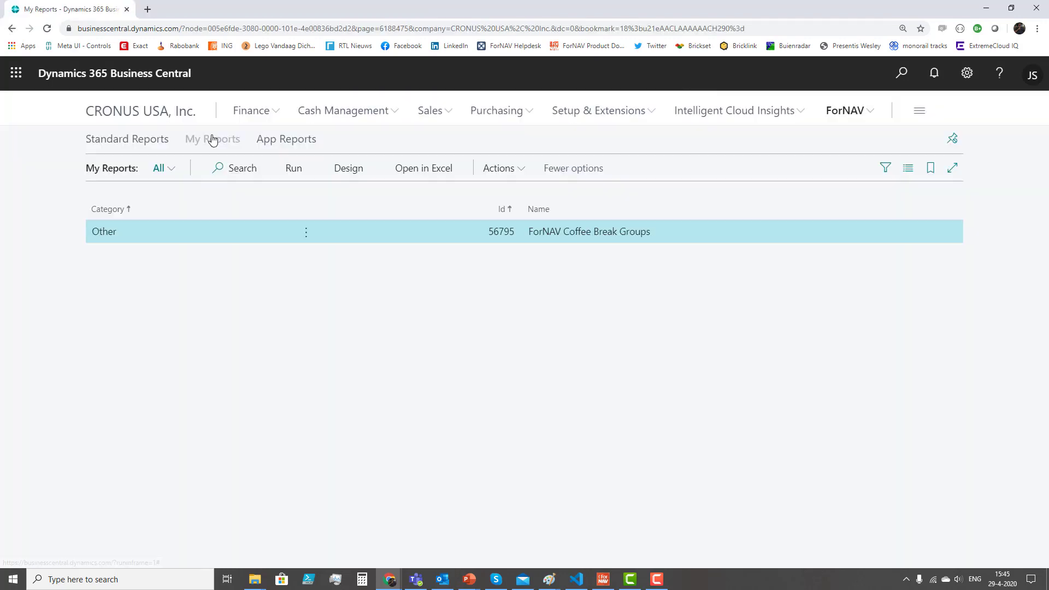
pyautogui.click(289, 170)
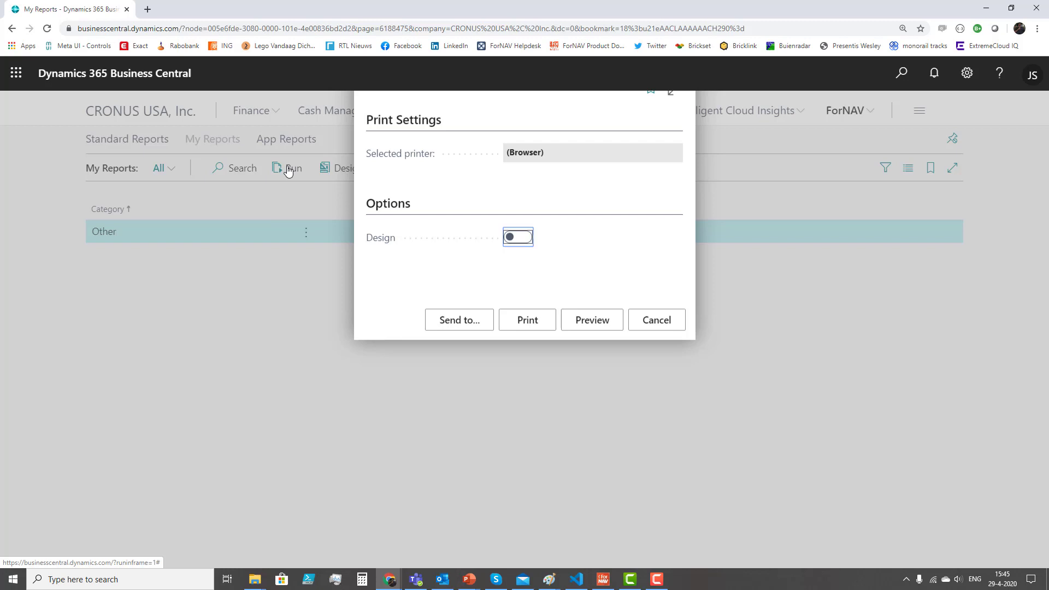
pyautogui.click(593, 344)
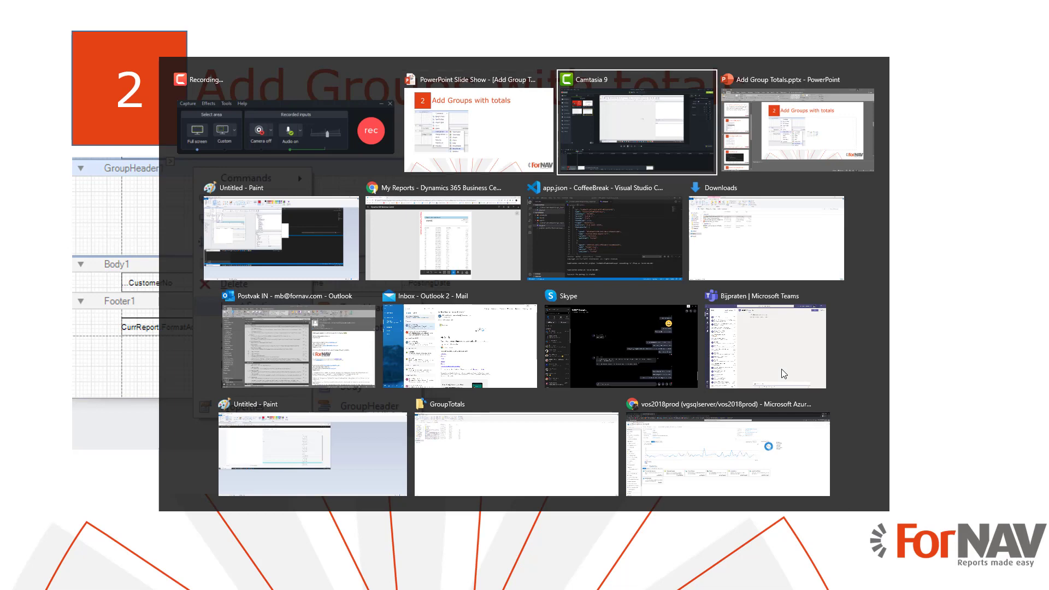
pyautogui.hotkey('alt', 'Tab')
# Step: Launch the ForNAV Coffee Break Groups report from Business Central with the Design toggle on
pyautogui.press('Escape')
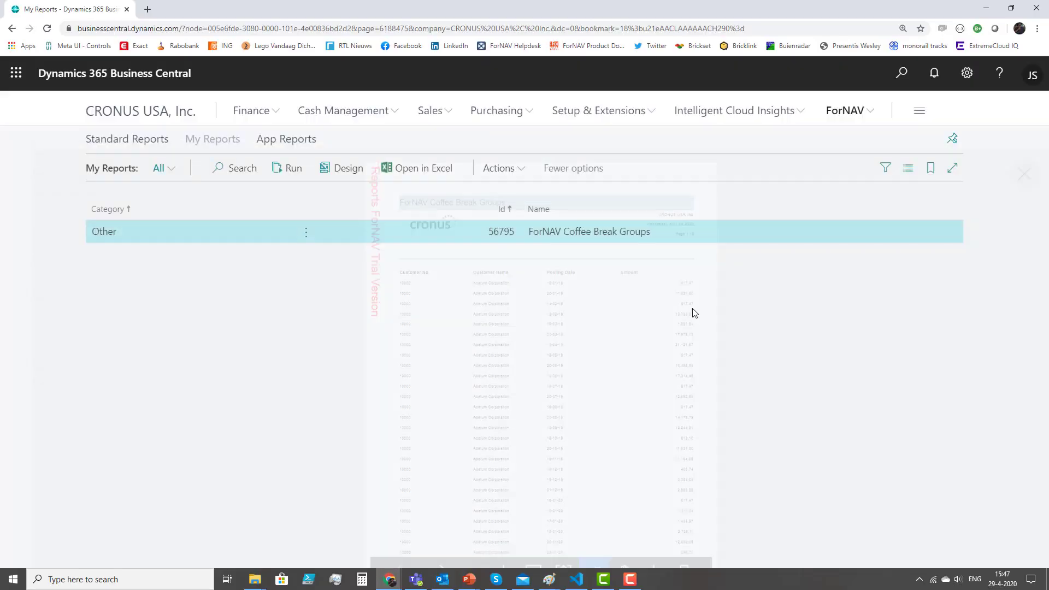
pyautogui.click(288, 168)
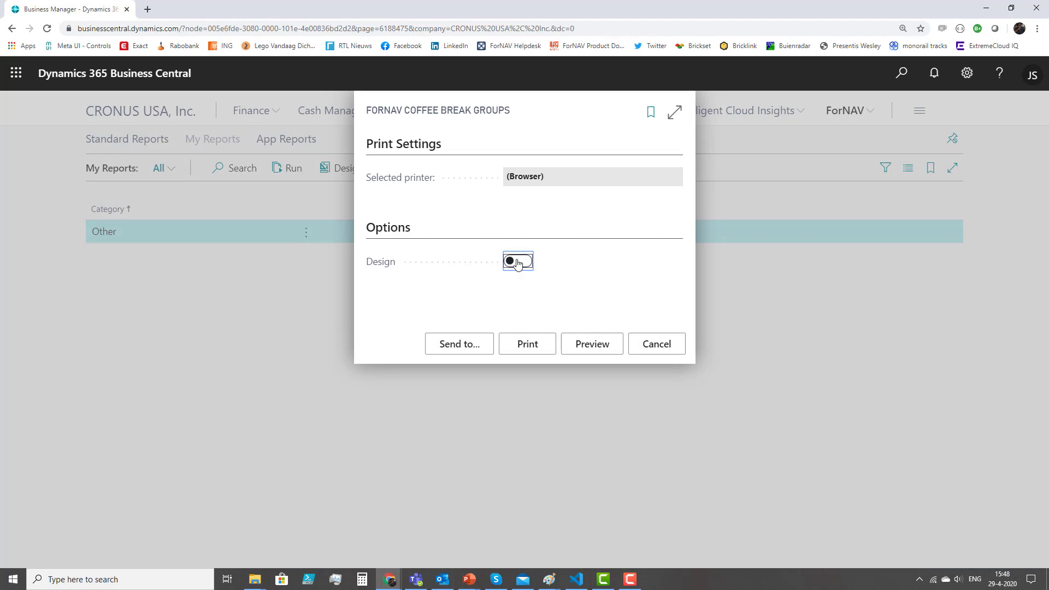
pyautogui.press('Escape')
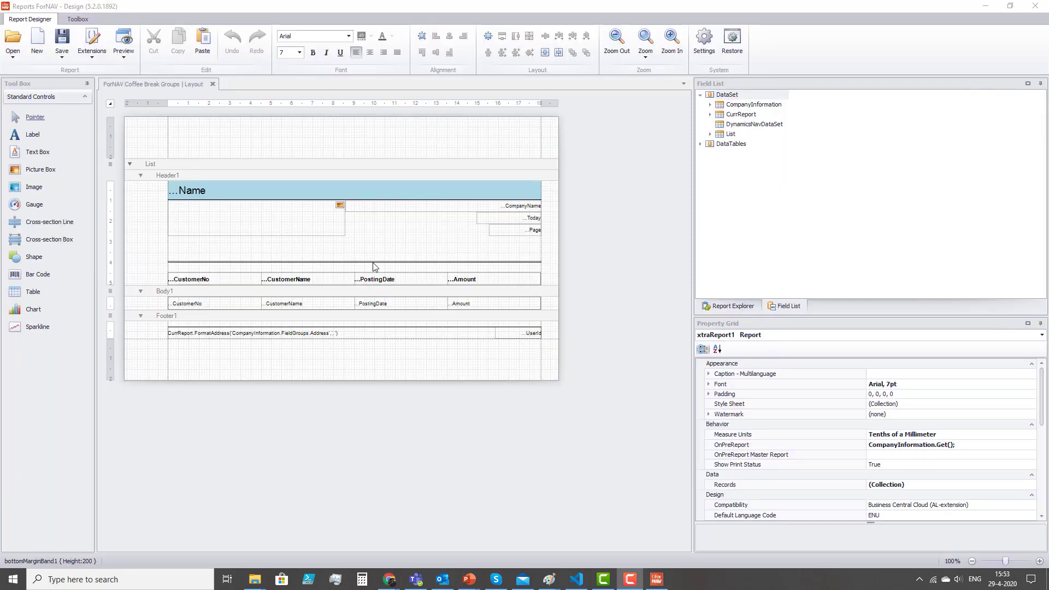
# Step: Set the List data item's Group Total Fields to Customer No
pyautogui.click(202, 166)
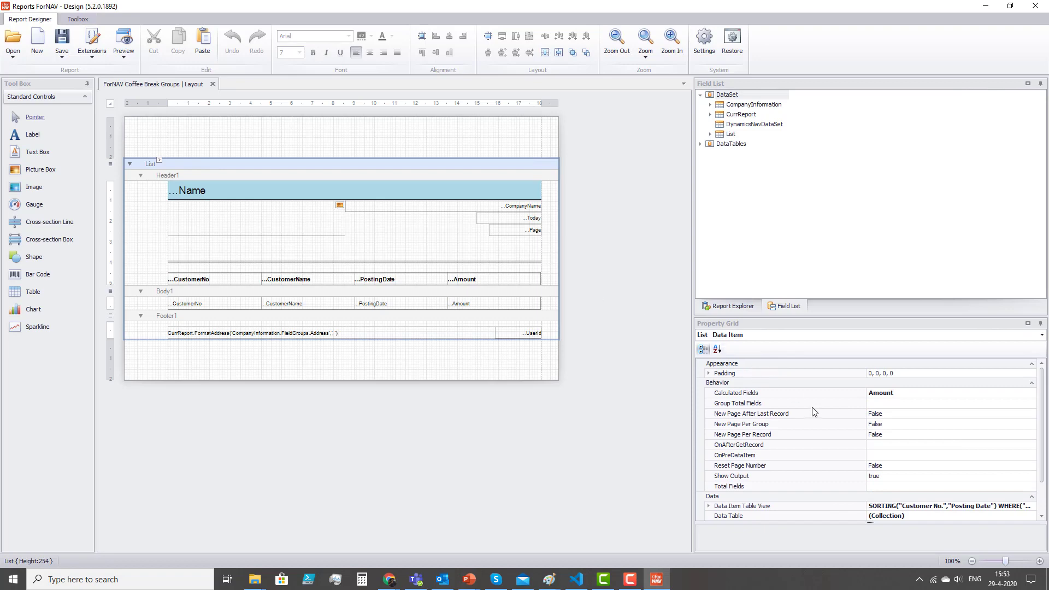
pyautogui.click(888, 403)
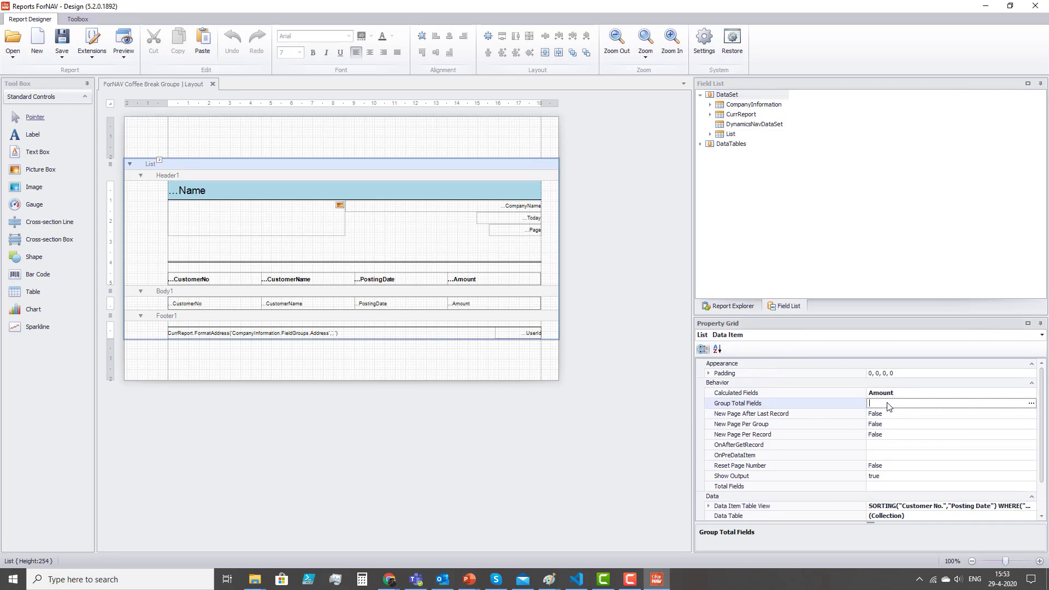
pyautogui.click(1032, 404)
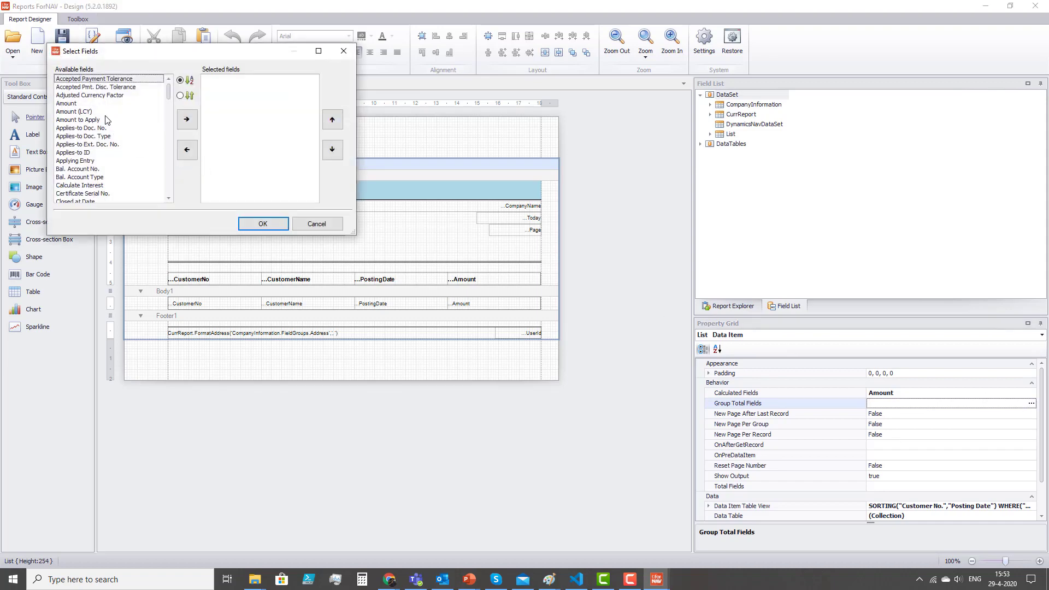
pyautogui.press('pagedown')
pyautogui.press('Down')
pyautogui.press('Down')
pyautogui.press('Down')
pyautogui.press('Down')
pyautogui.press('Down')
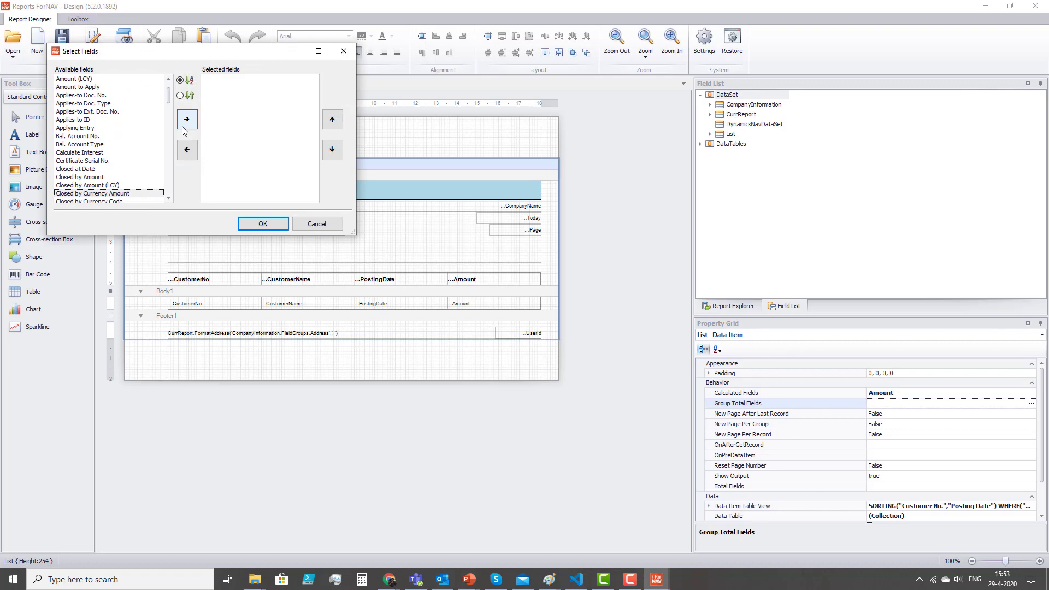
pyautogui.press('Down')
pyautogui.press('Down')
pyautogui.press('Down')
pyautogui.press('Down')
pyautogui.press('Down')
pyautogui.press('Down')
pyautogui.press('Down')
pyautogui.press('Down')
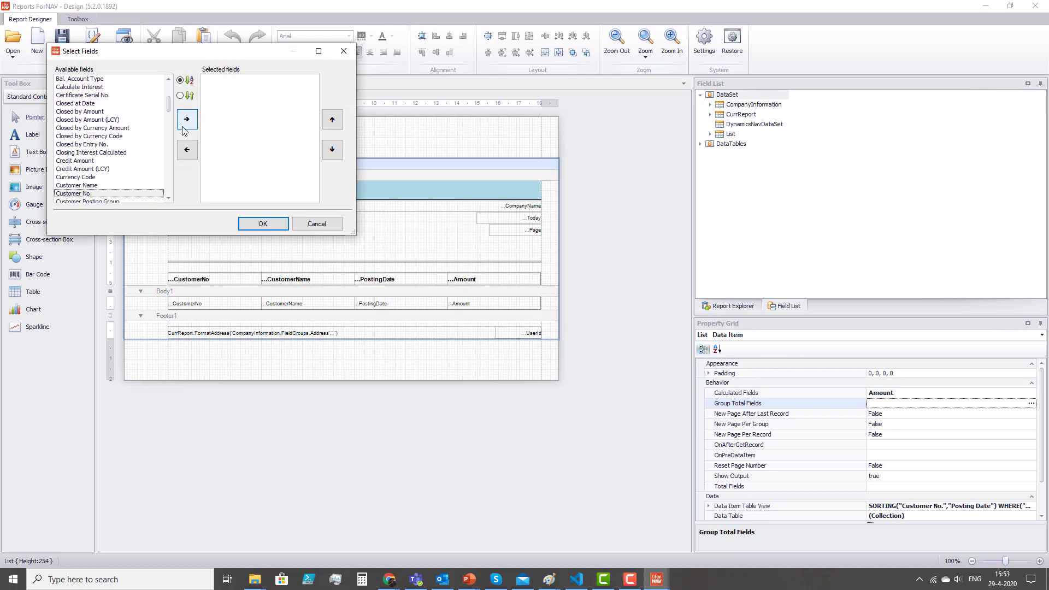
pyautogui.click(186, 119)
pyautogui.click(272, 223)
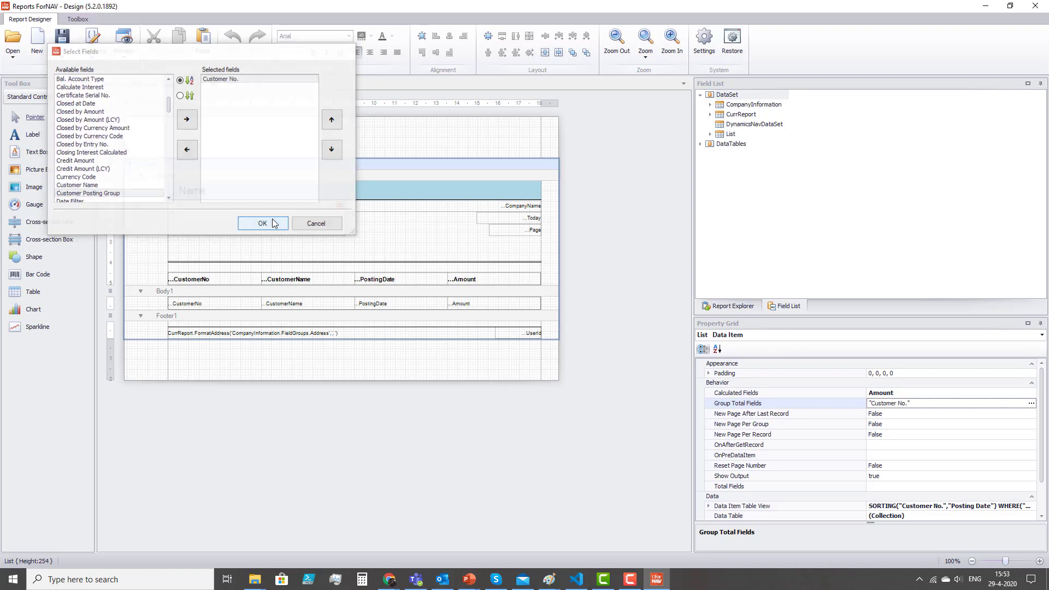
# Step: Insert a GroupHeader section above the Body1 band
pyautogui.click(612, 319)
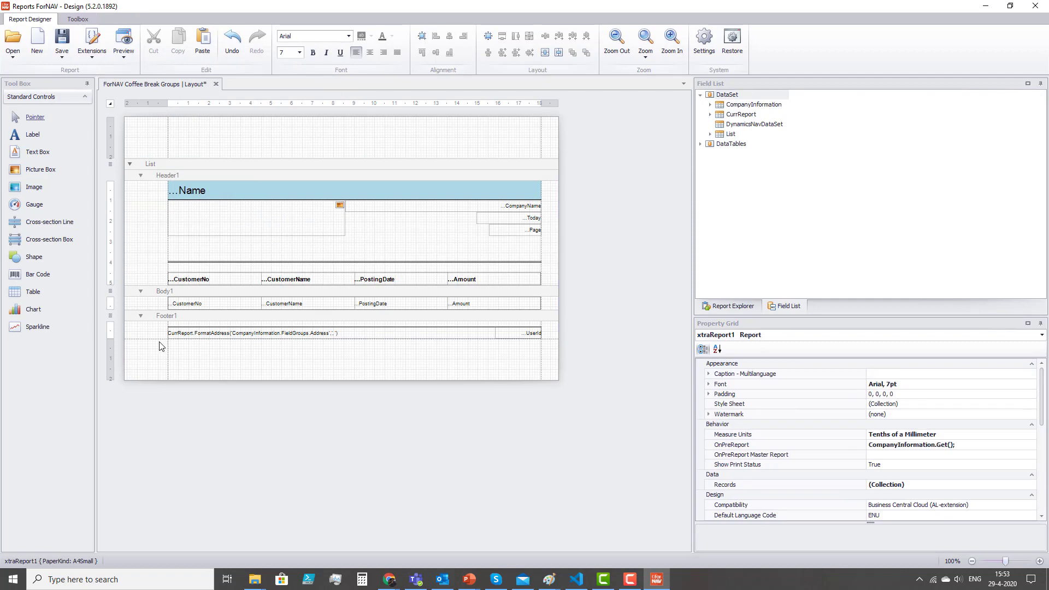
pyautogui.rightClick(185, 291)
pyautogui.moveTo(221, 387)
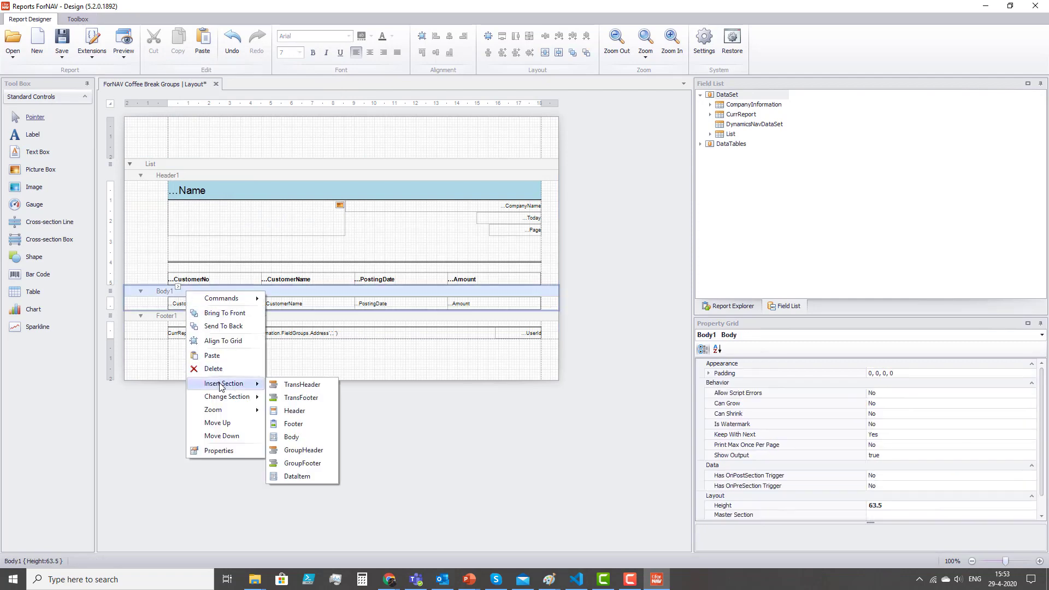
pyautogui.click(298, 450)
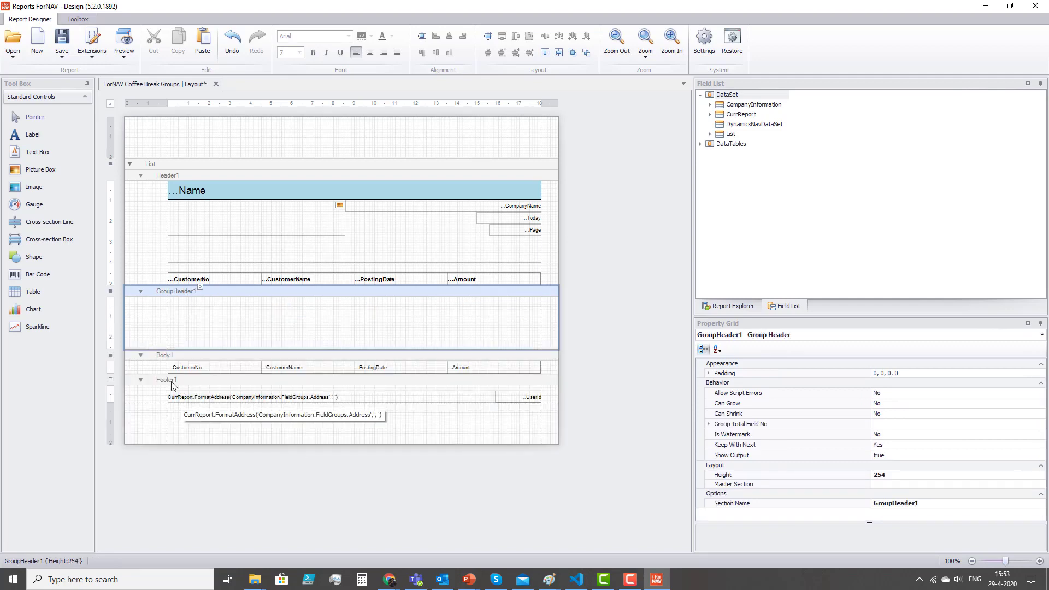
# Step: Insert a GroupFooter section below the Body1 band
pyautogui.rightClick(183, 359)
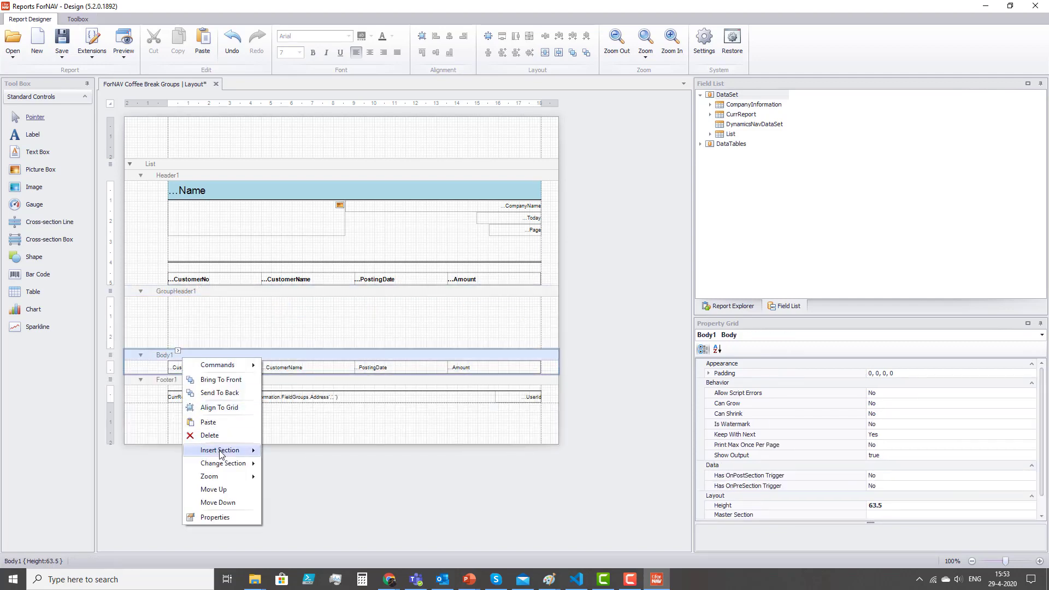
pyautogui.moveTo(220, 454)
pyautogui.click(298, 530)
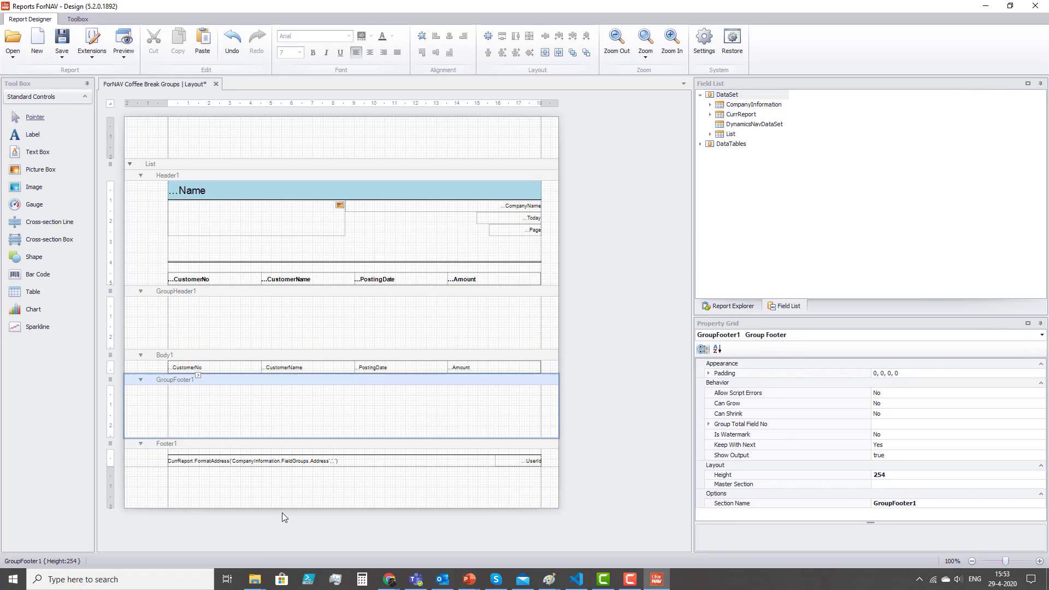
pyautogui.click(177, 357)
pyautogui.click(186, 293)
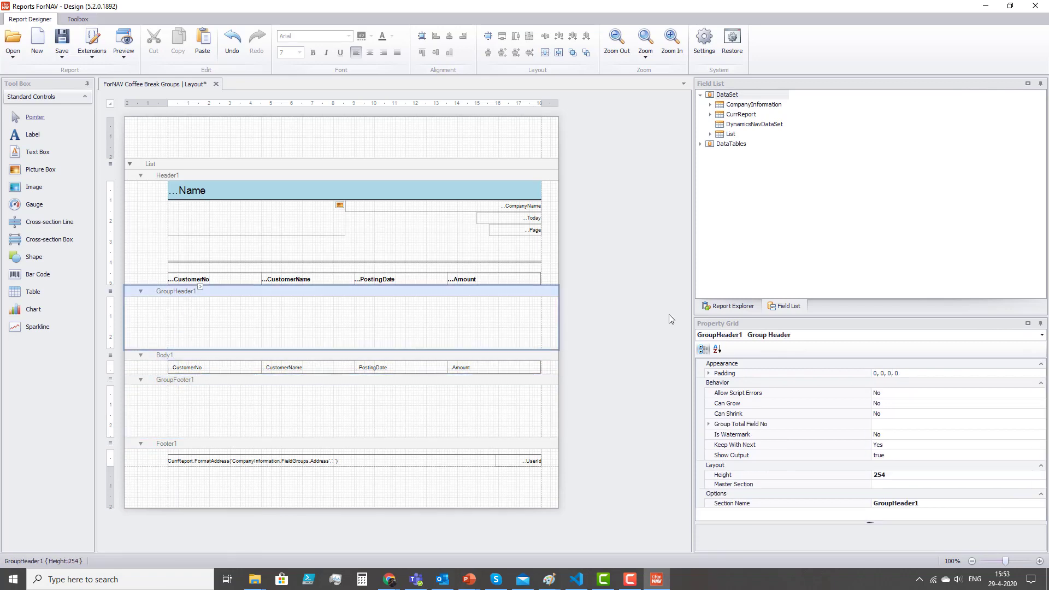
# Step: Drop CustomerNo into GroupHeader1 and format it italic with a light pink (255, 192, 192) background
pyautogui.click(710, 134)
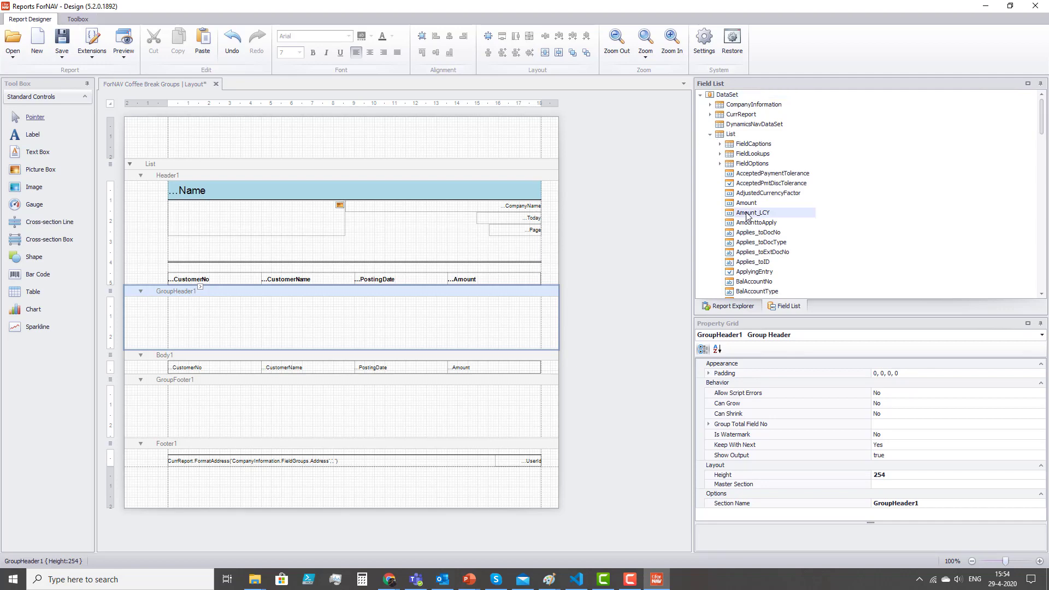
pyautogui.scroll(-5, 748, 219)
pyautogui.moveTo(751, 227); pyautogui.dragTo(197, 307)
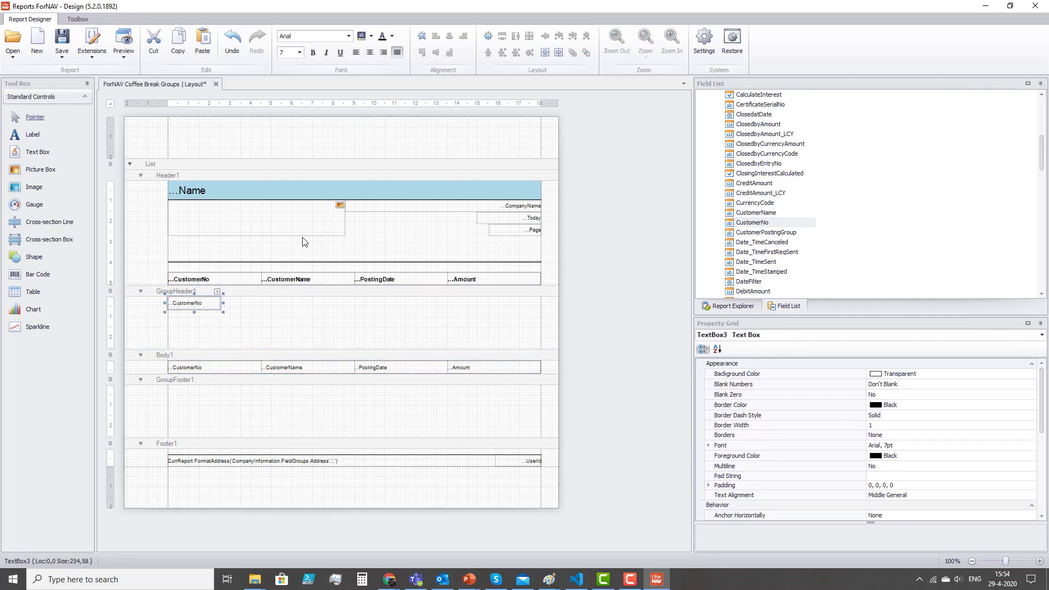
pyautogui.click(325, 53)
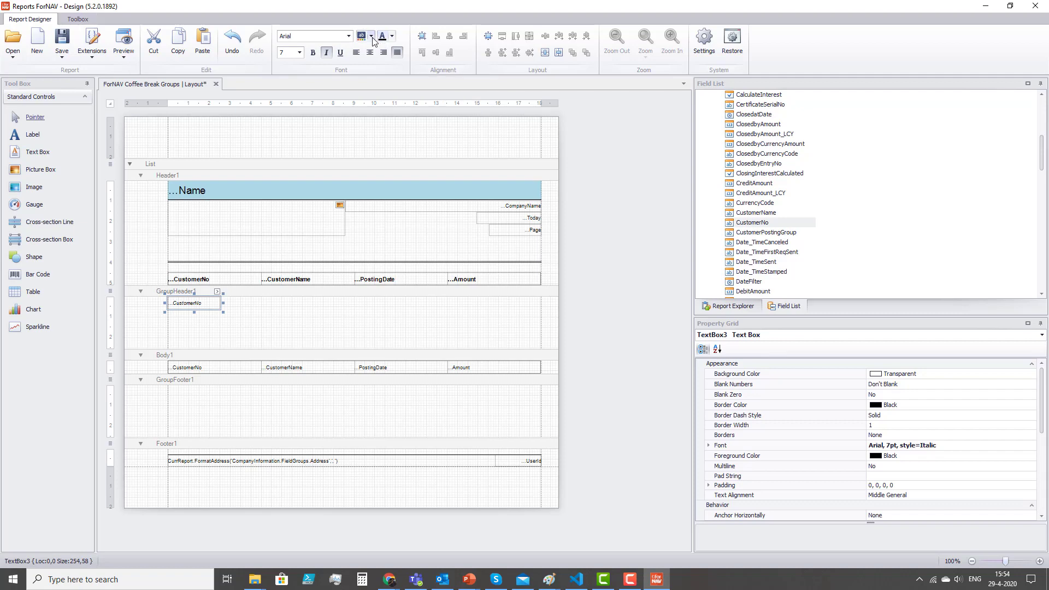
pyautogui.click(371, 36)
pyautogui.click(381, 69)
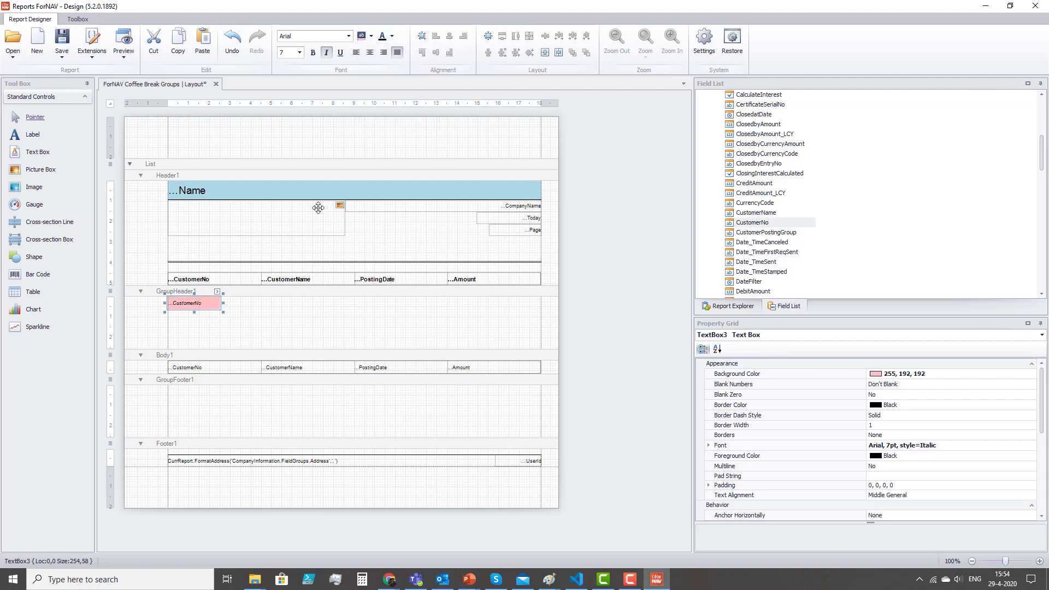
pyautogui.click(297, 350)
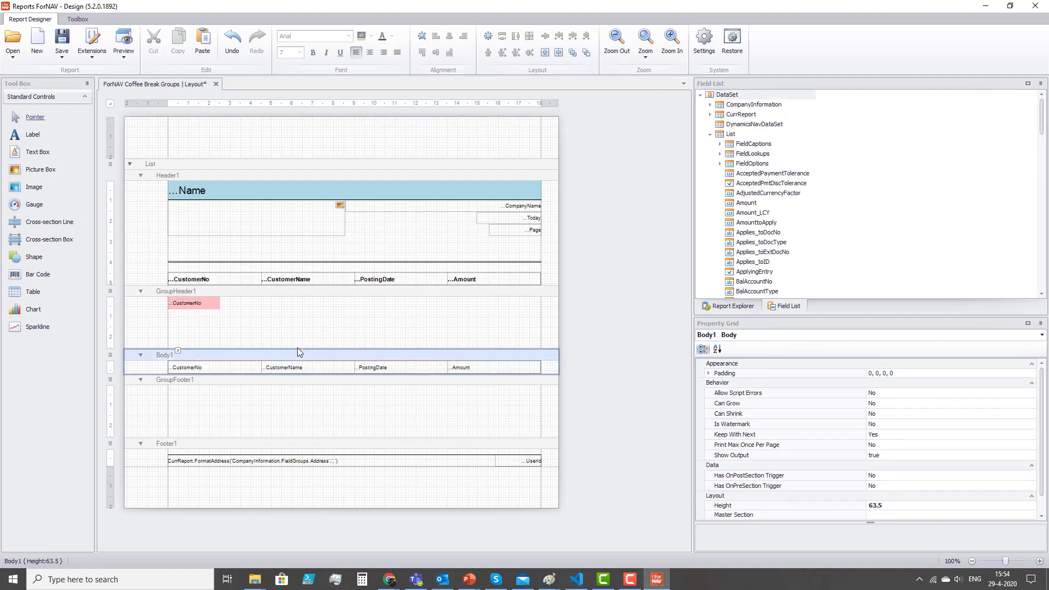
# Step: Shorten the group header, paste a copy of the Body1 table into the footer, and delete its CustomerNo cell
pyautogui.moveTo(297, 348); pyautogui.dragTo(301, 310)
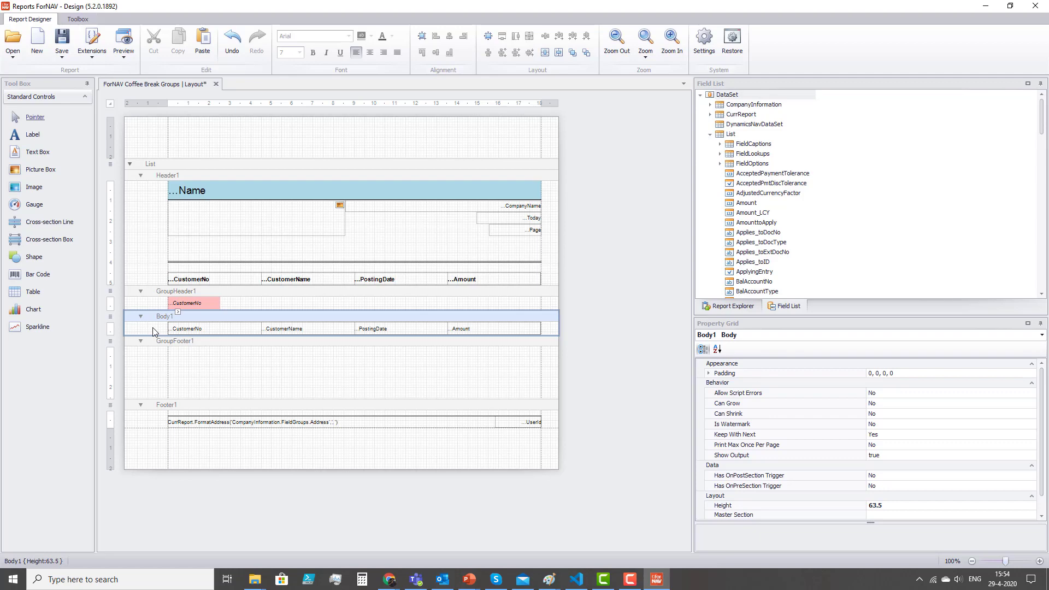
pyautogui.moveTo(152, 327); pyautogui.dragTo(513, 326)
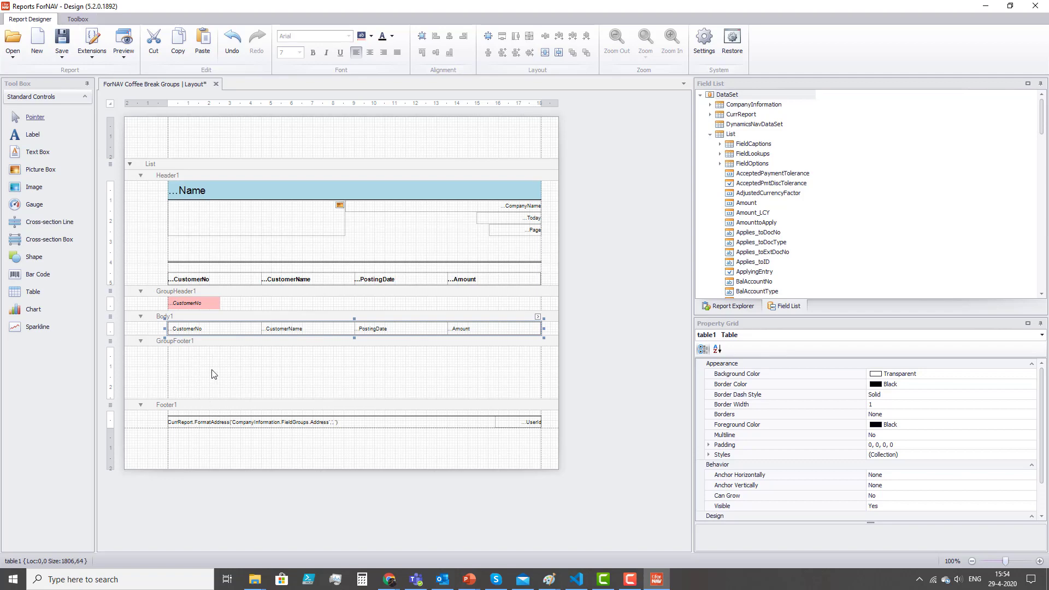
pyautogui.click(208, 343)
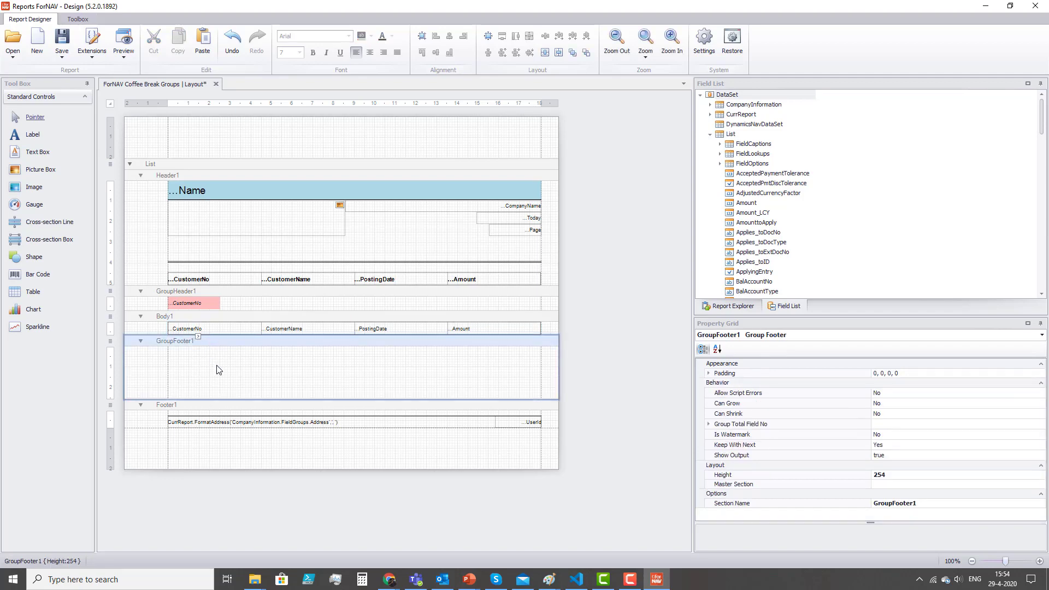
pyautogui.hotkey('ctrl', 'v')
pyautogui.click(228, 353)
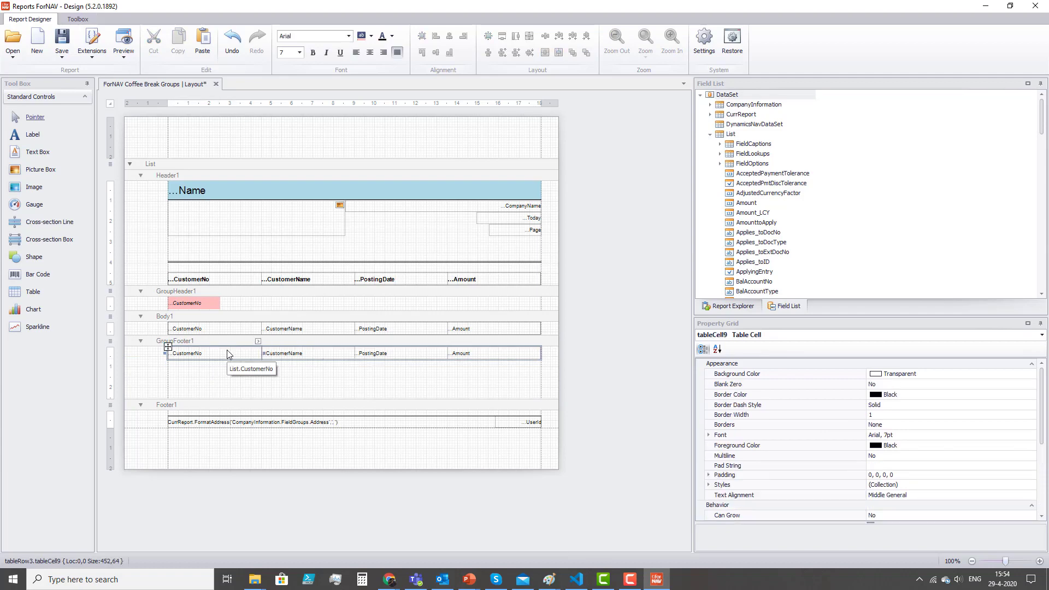
pyautogui.press('Delete')
pyautogui.press('Delete')
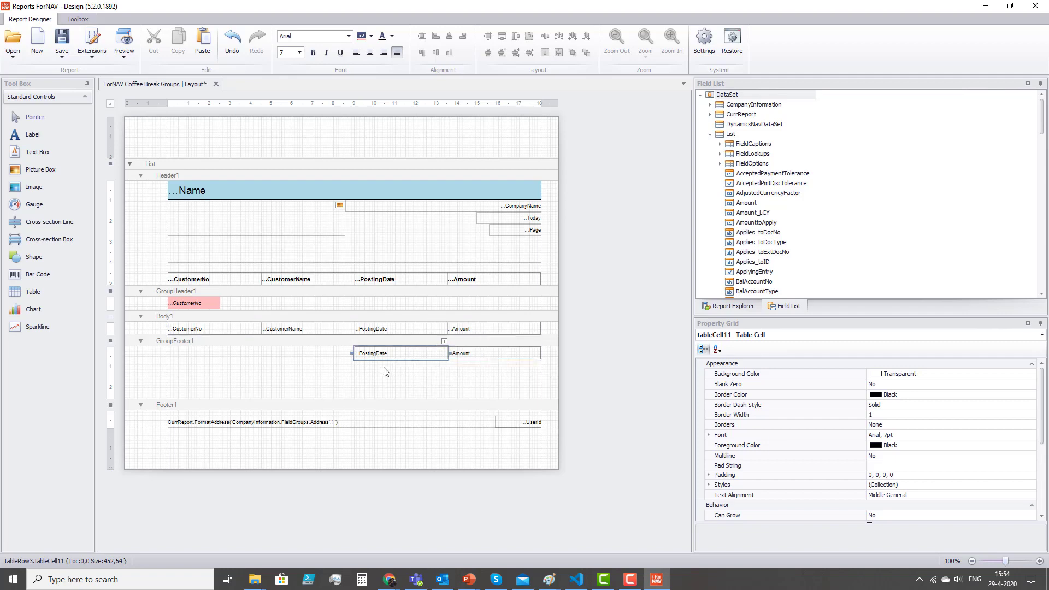
# Step: Put the standard Total caption into the footer's PostingDate cell and shorten the footer band
pyautogui.click(710, 115)
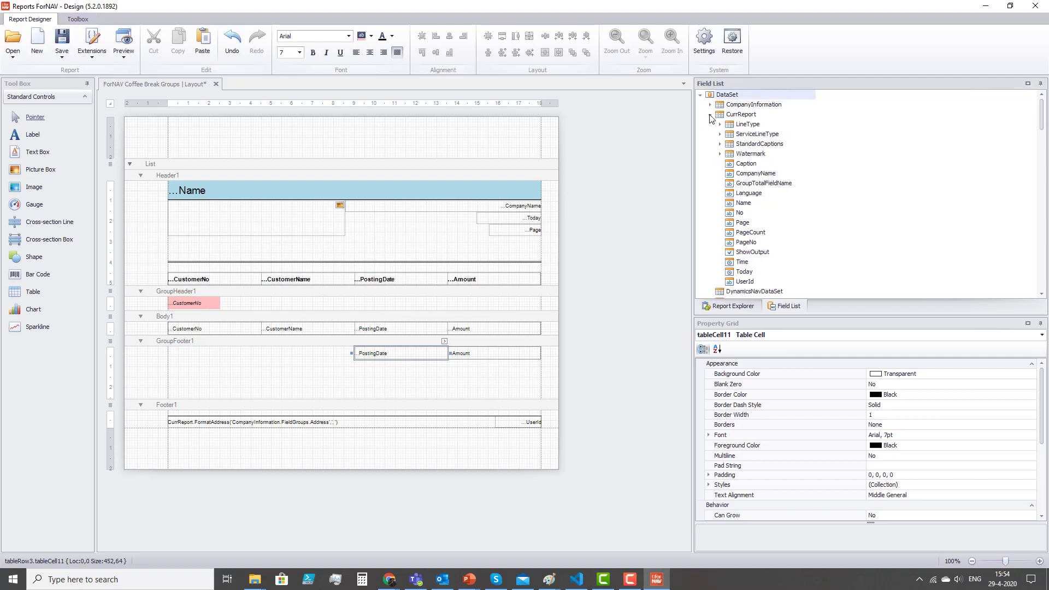
pyautogui.click(720, 145)
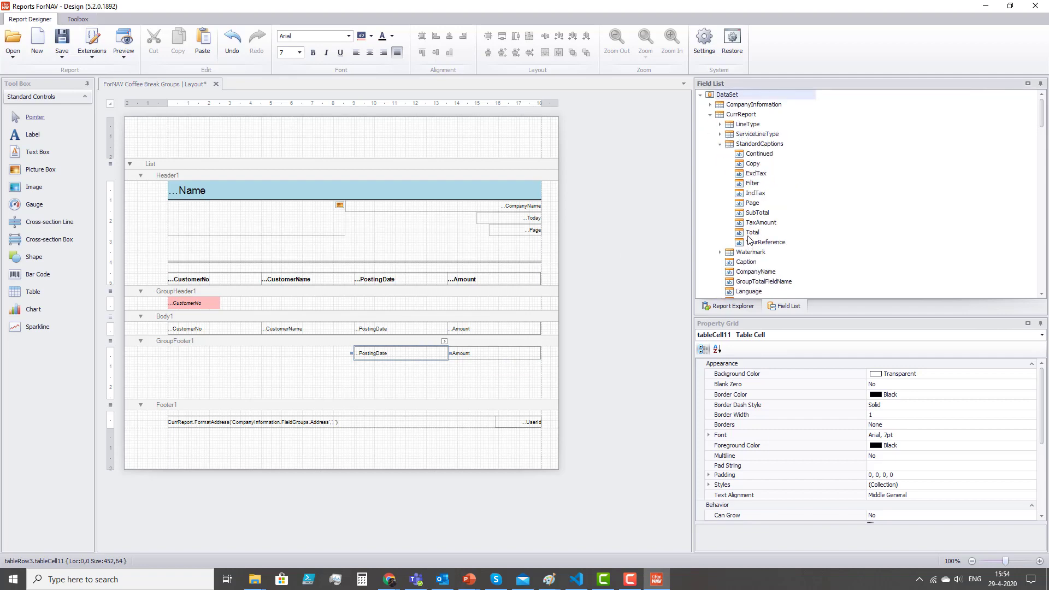
pyautogui.moveTo(753, 232); pyautogui.dragTo(417, 359)
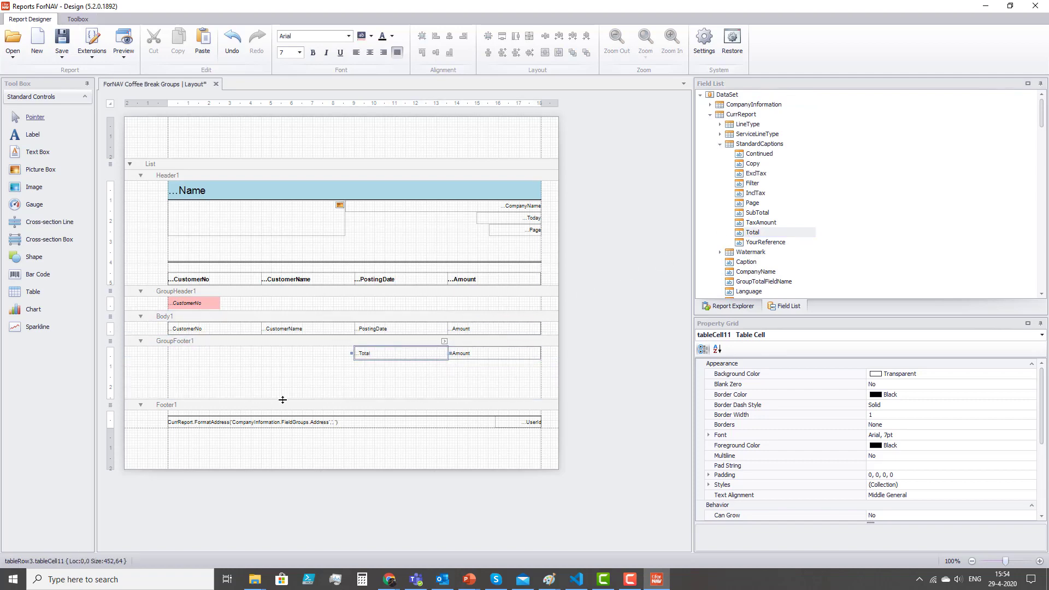
pyautogui.moveTo(287, 398); pyautogui.dragTo(298, 359)
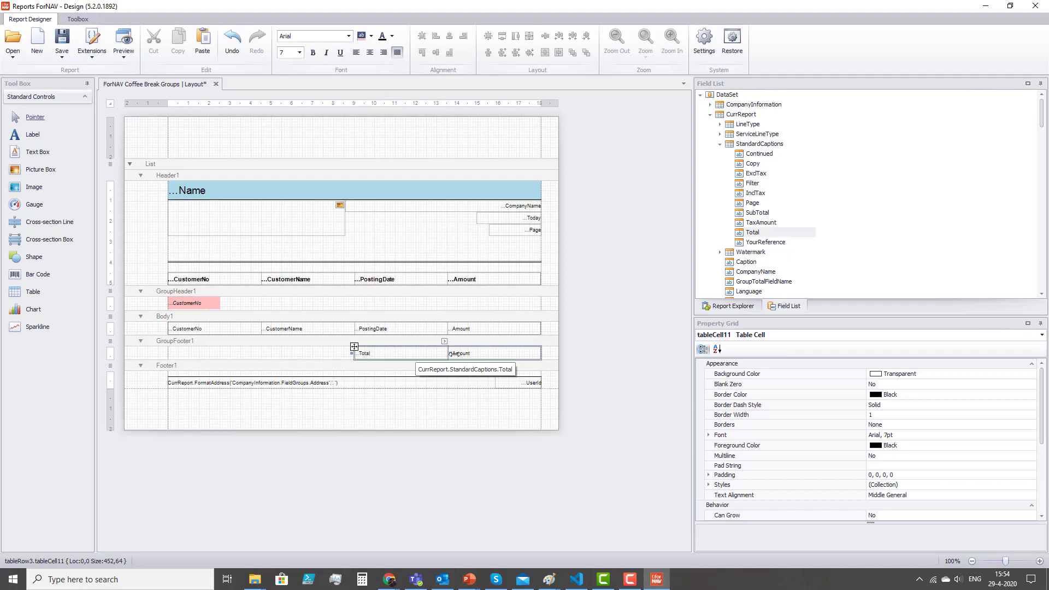
# Step: Make the footer's Total and Amount cells bold with a pink (255, 192, 192) background
pyautogui.click(408, 247)
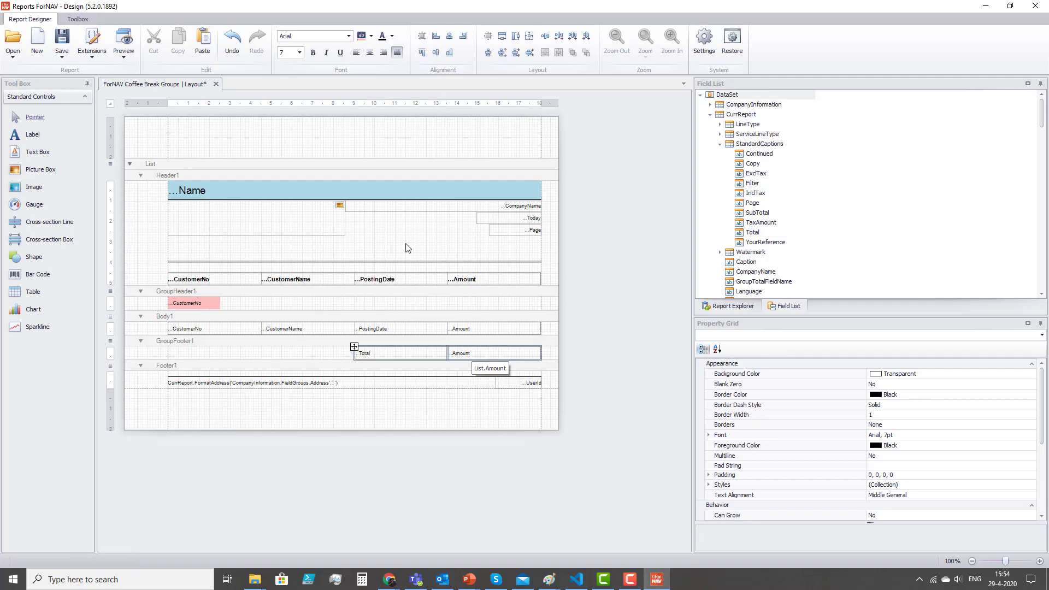
pyautogui.click(313, 52)
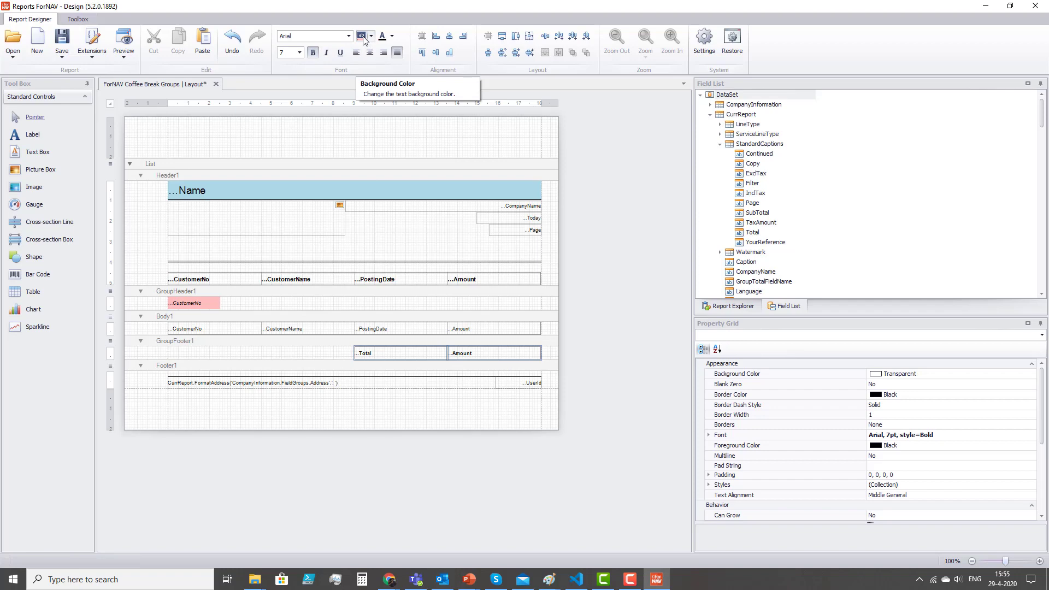
pyautogui.click(364, 40)
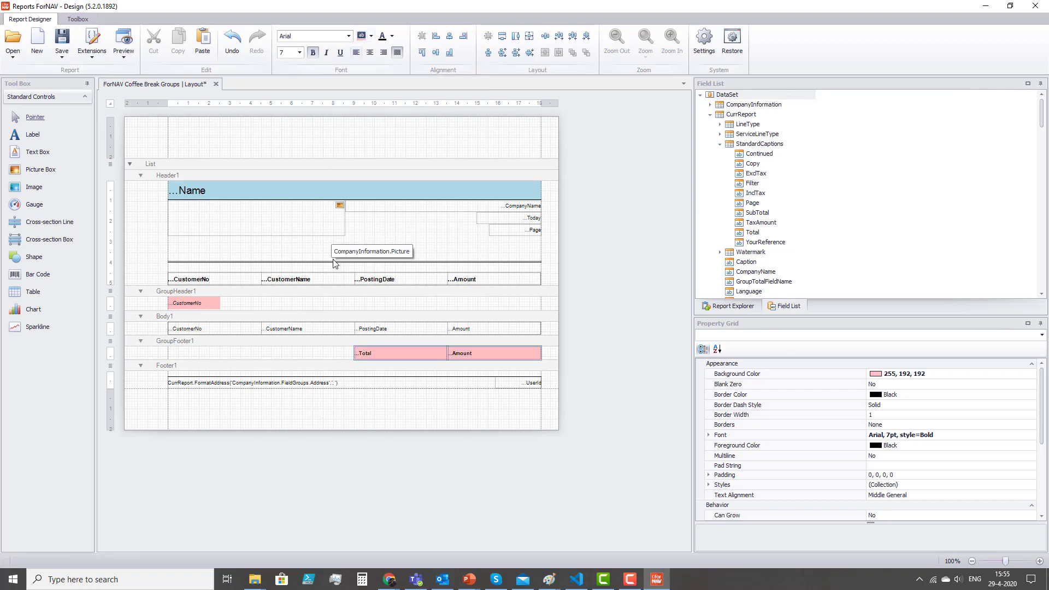
pyautogui.click(284, 355)
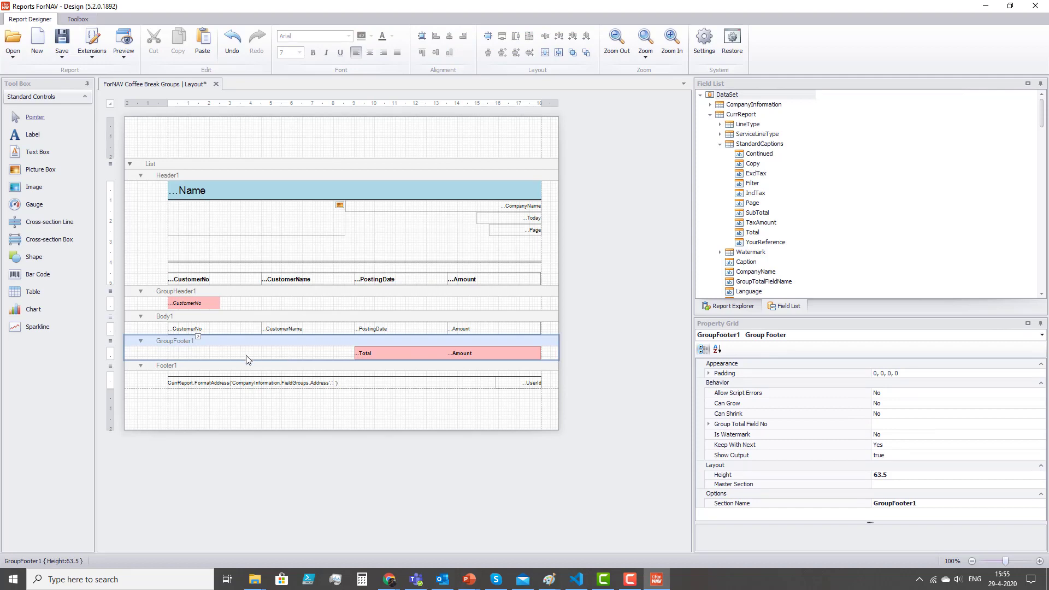
pyautogui.click(589, 360)
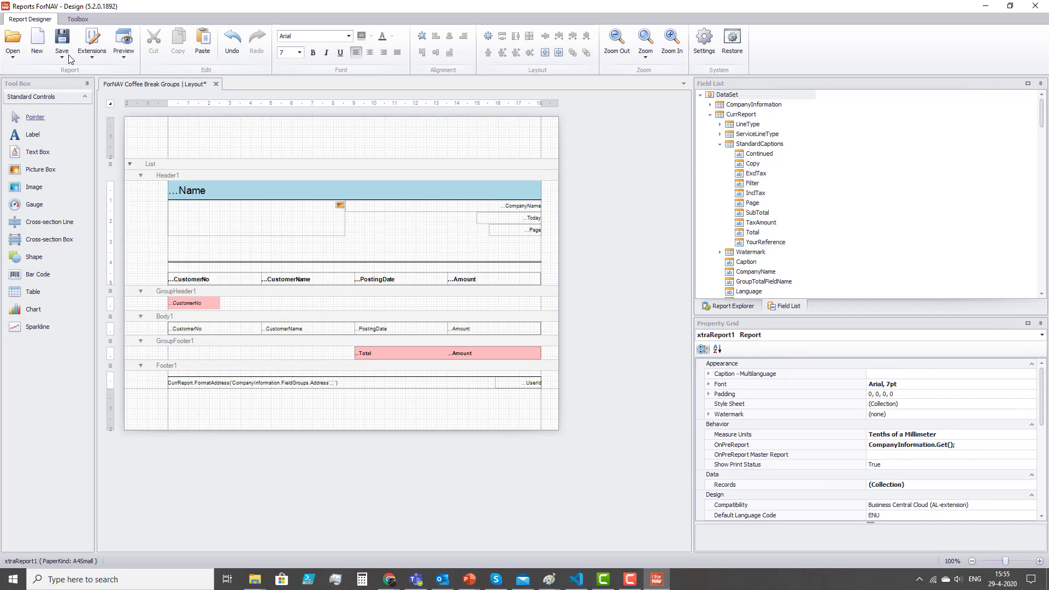
# Step: Preview the eight-page report at page width, check the pink customer totals, then close the preview
pyautogui.click(125, 35)
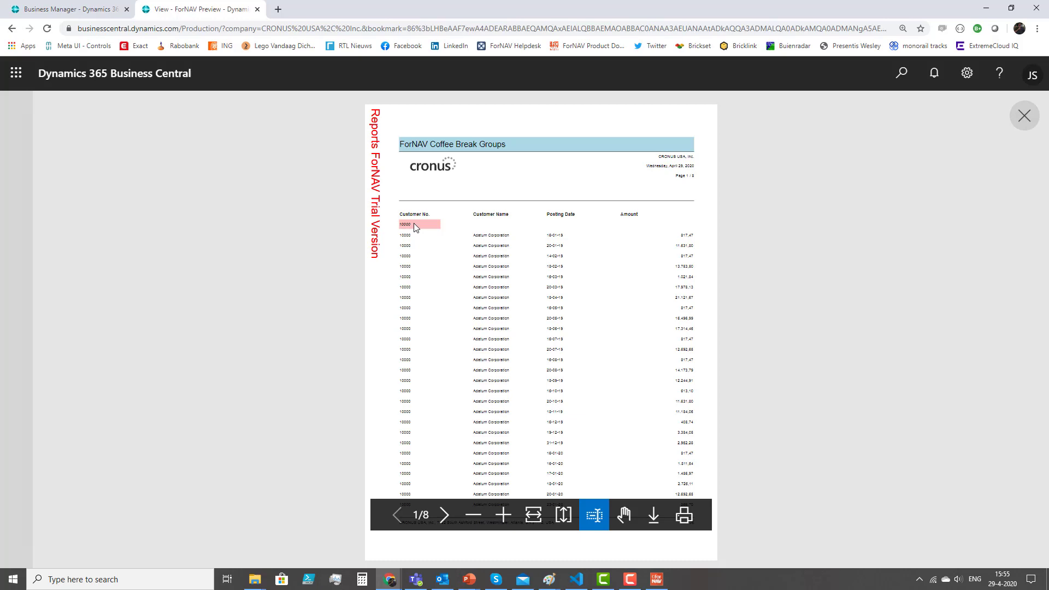
pyautogui.scroll(-8, 415, 222)
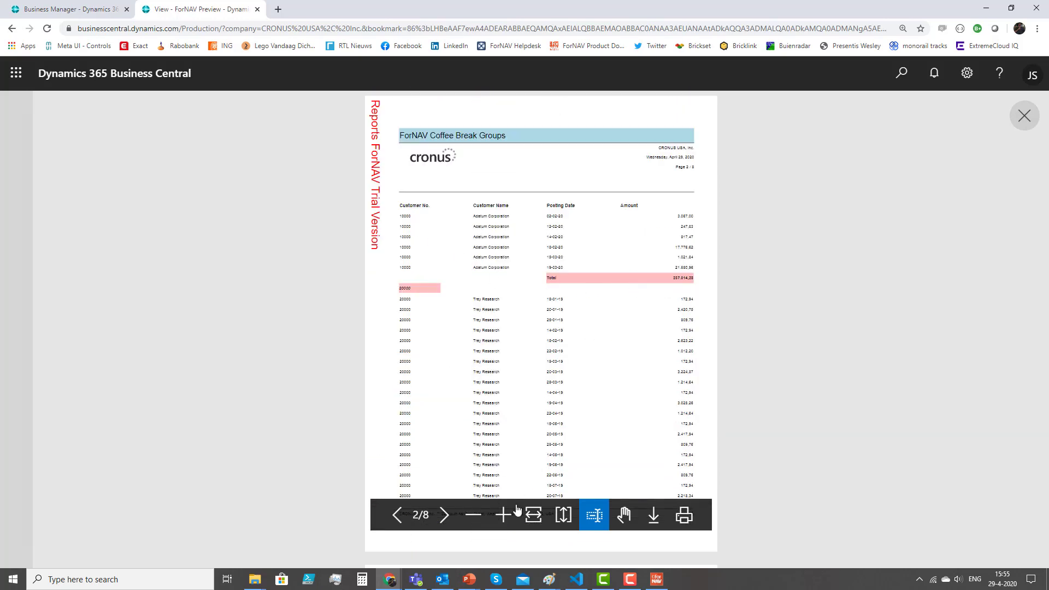
pyautogui.click(533, 518)
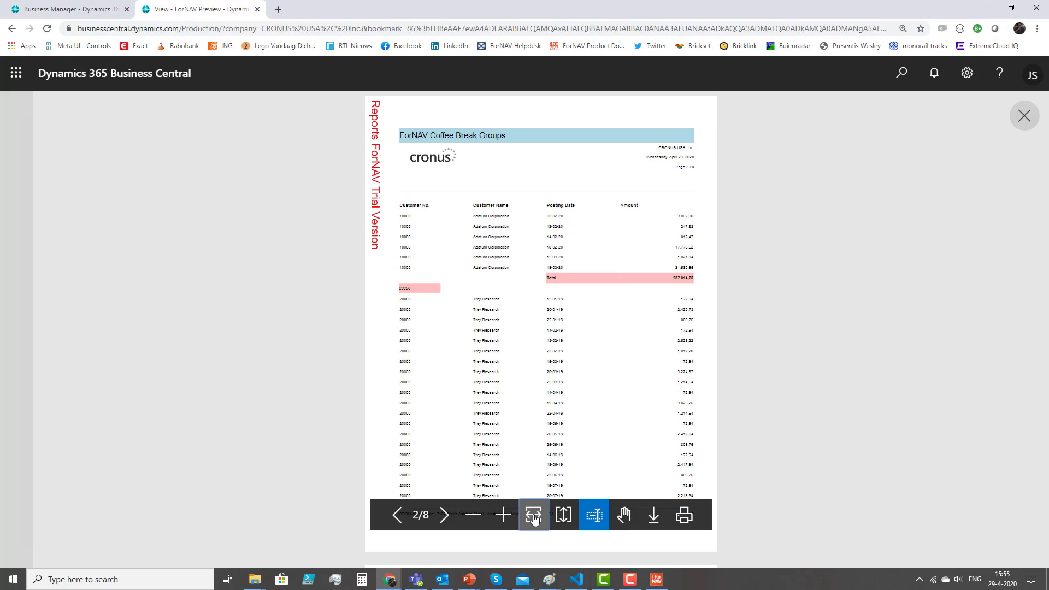
pyautogui.scroll(-4, 615, 381)
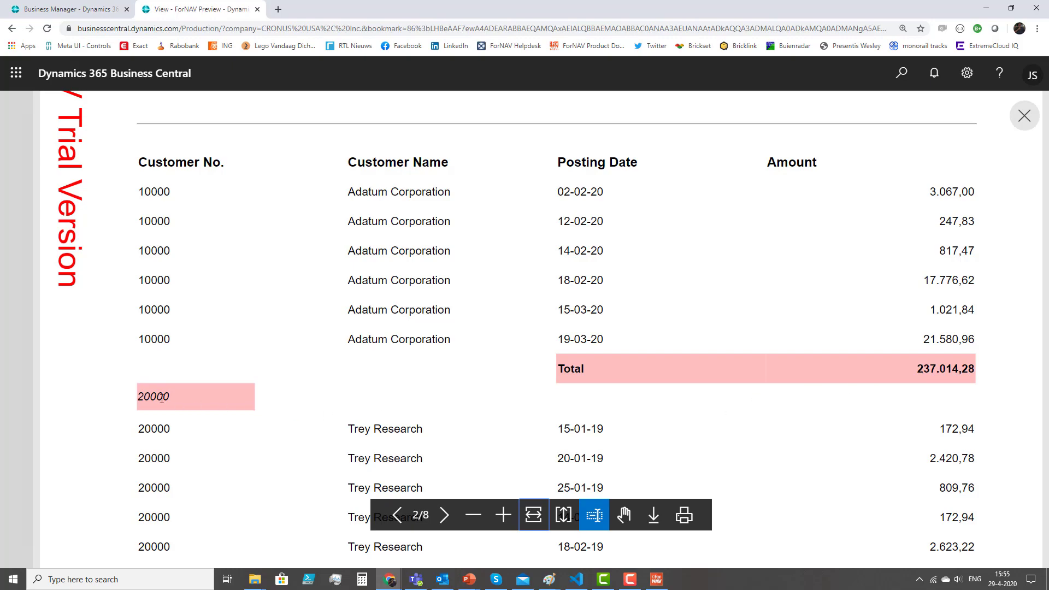
pyautogui.scroll(-20, 162, 398)
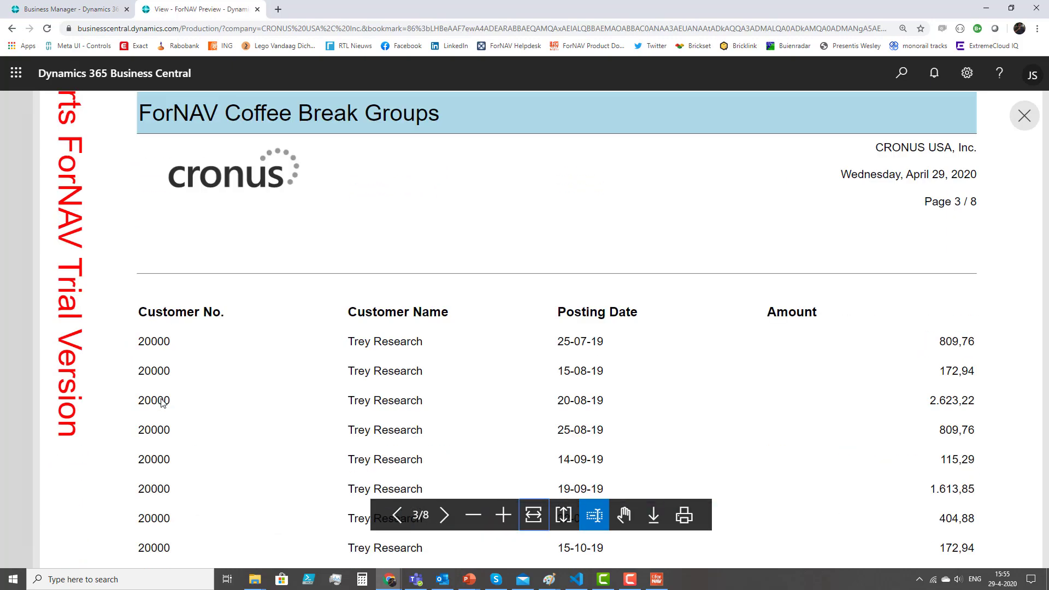
pyautogui.scroll(-20, 161, 401)
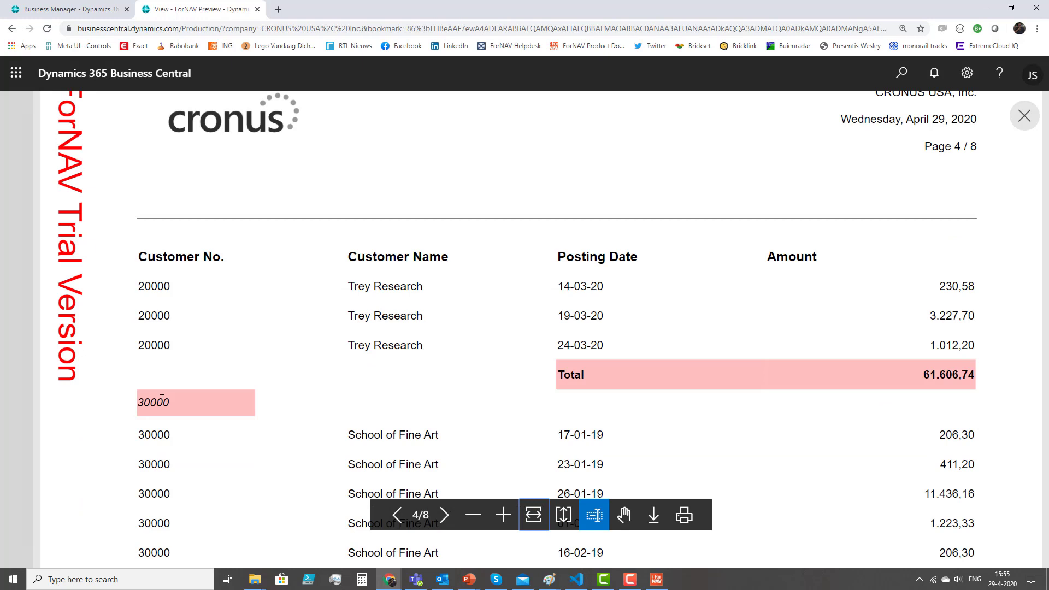
pyautogui.scroll(-1, 162, 400)
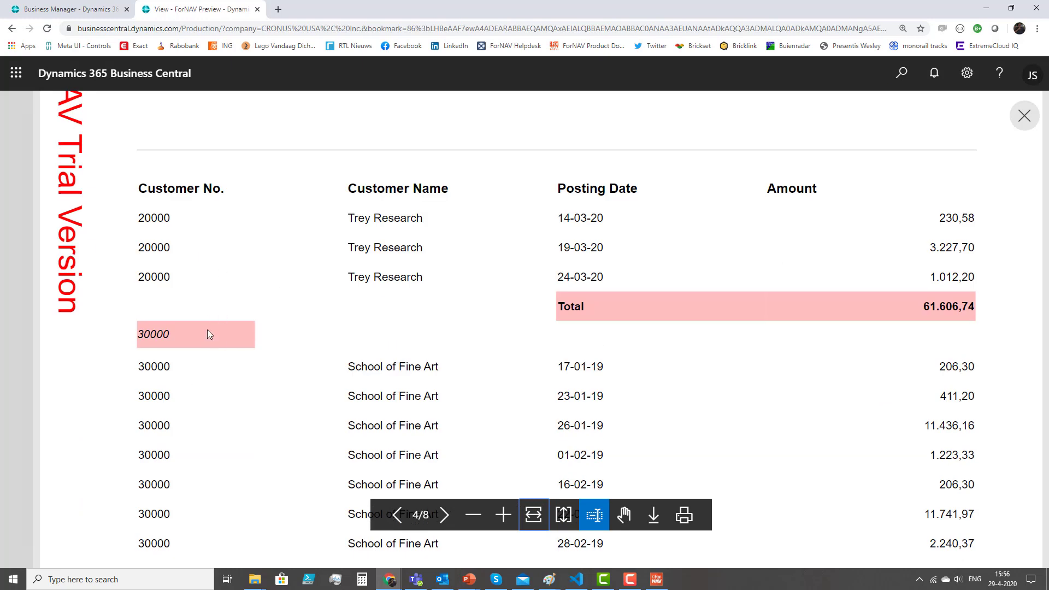
pyautogui.click(256, 9)
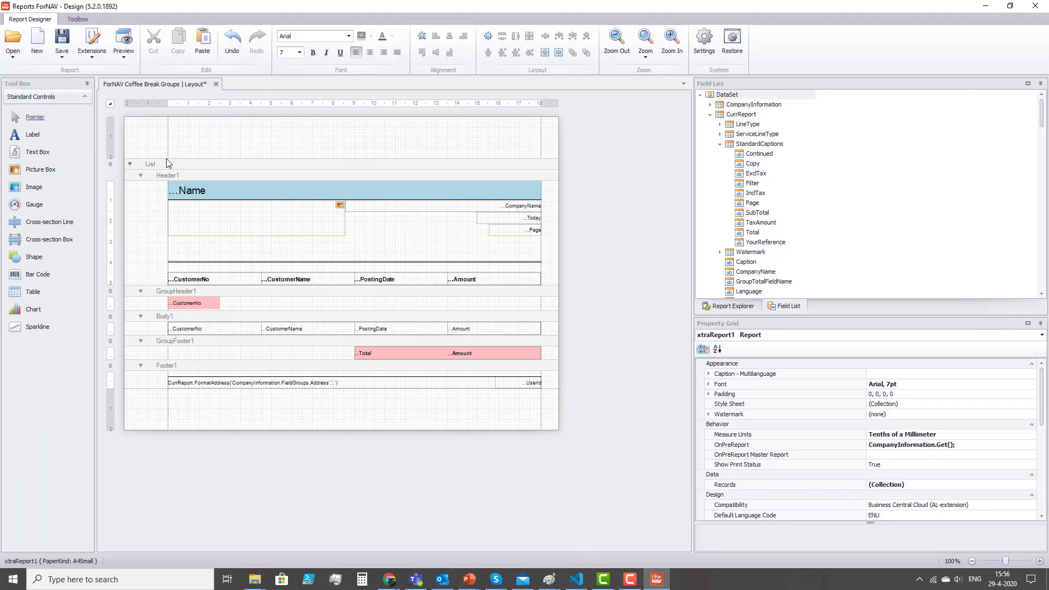
# Step: Set New Page Per Group to True on the List data item
pyautogui.click(178, 159)
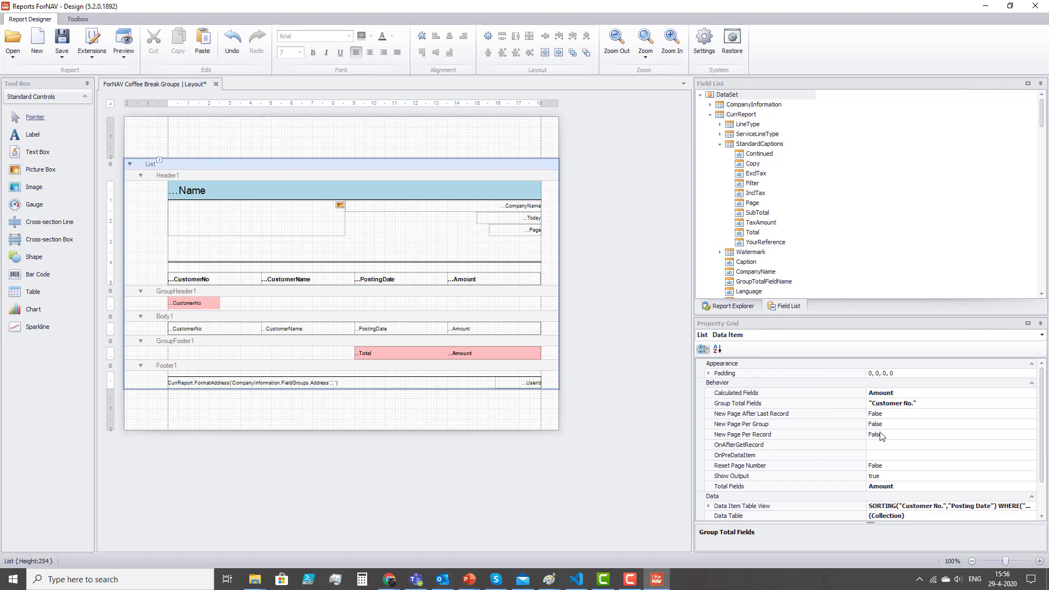
pyautogui.click(896, 424)
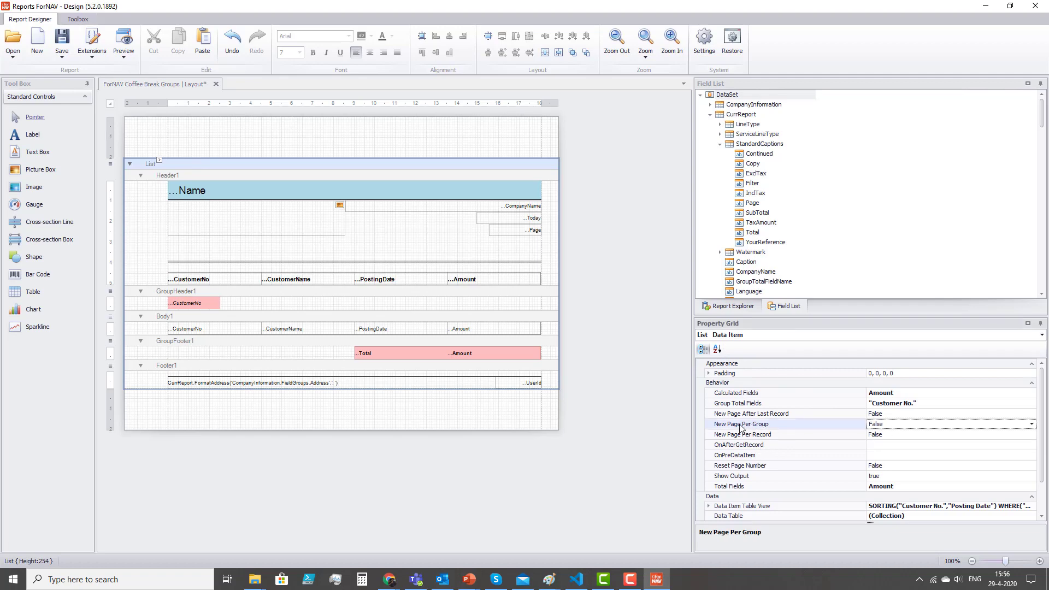
pyautogui.click(1032, 424)
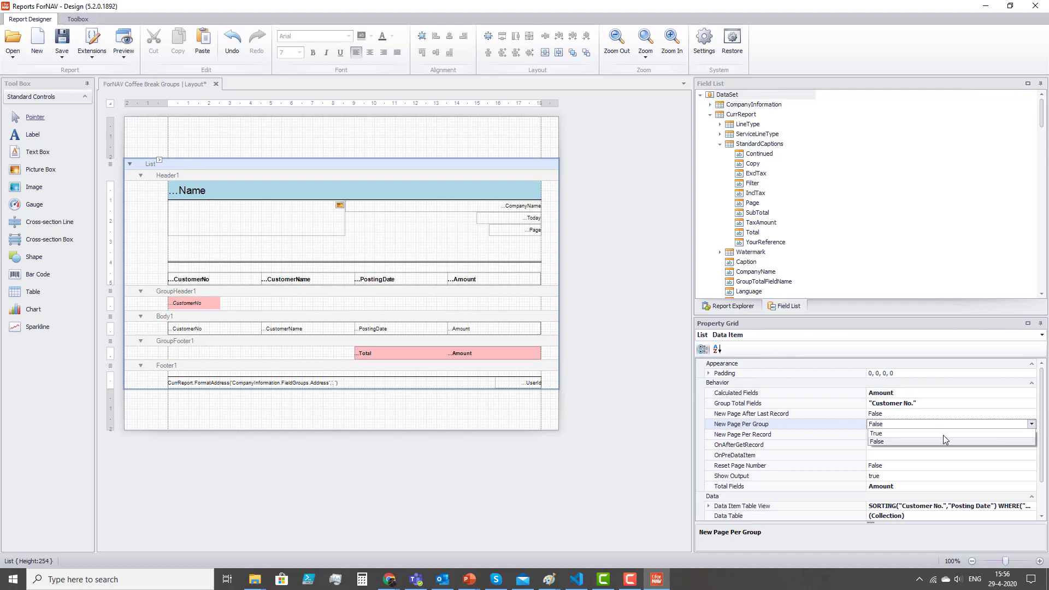
pyautogui.click(899, 440)
pyautogui.click(780, 437)
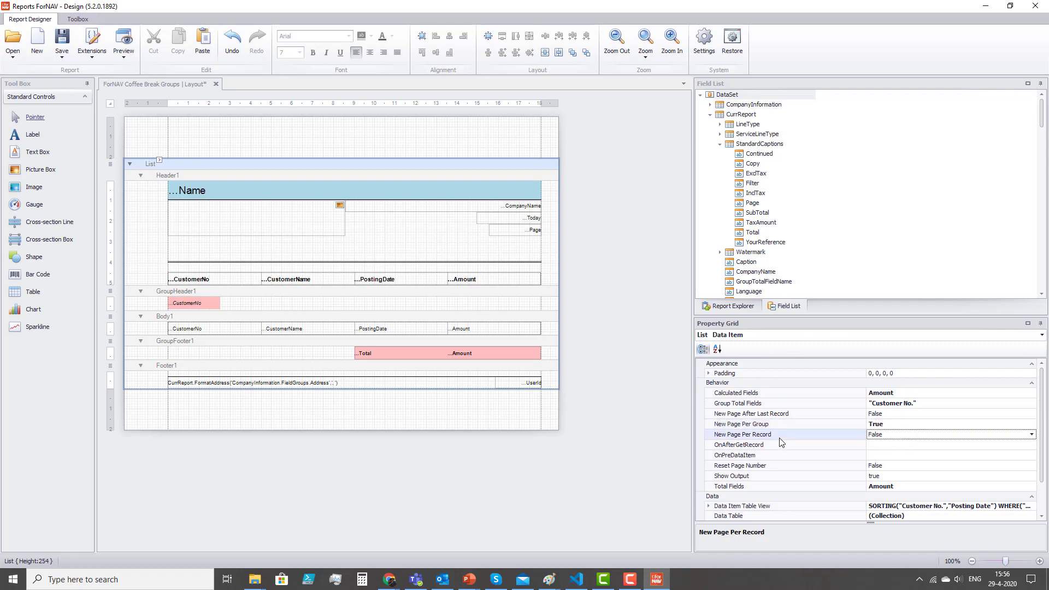
pyautogui.click(623, 426)
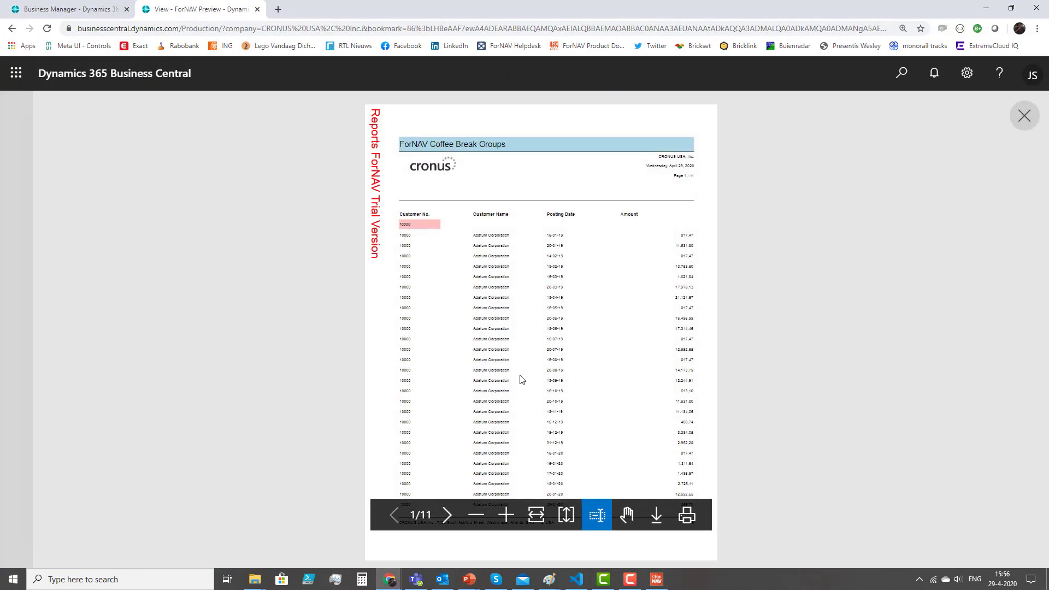
# Step: Page through the 11-page preview from page 1 to 7, confirming one customer per page
pyautogui.click(447, 516)
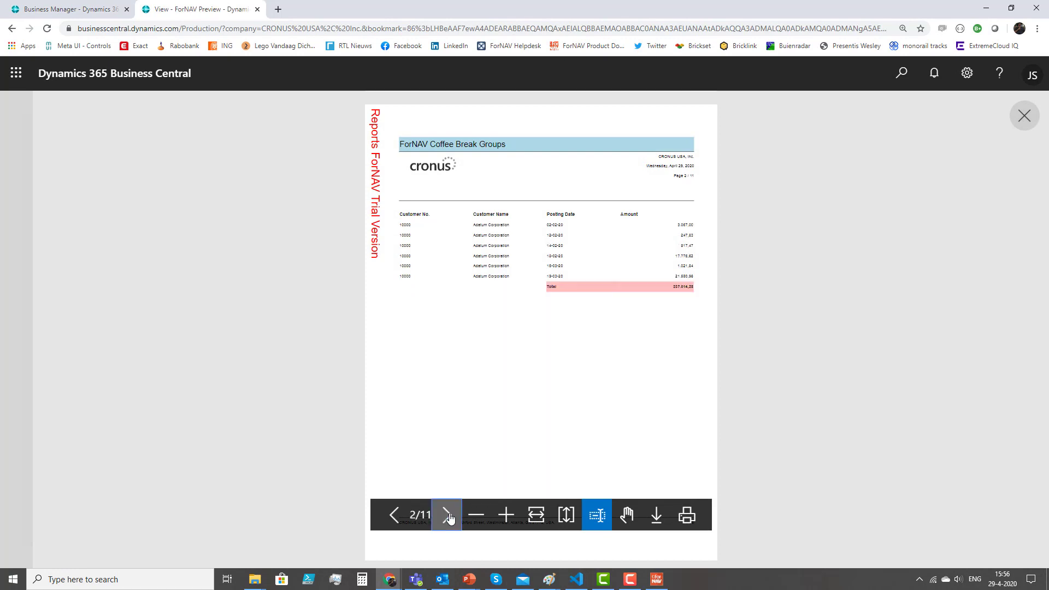
pyautogui.click(446, 516)
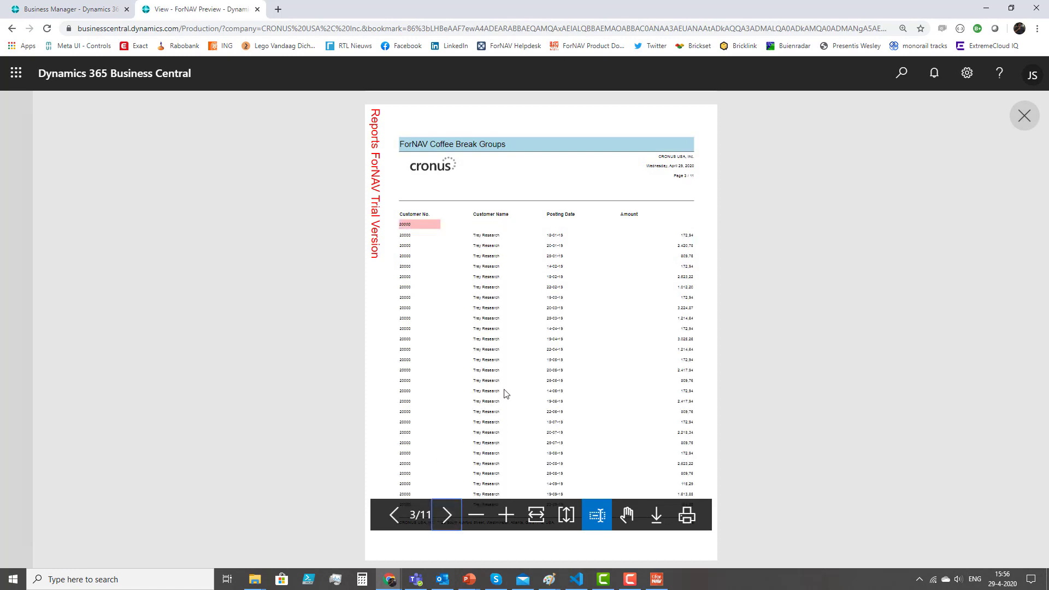
pyautogui.click(446, 515)
pyautogui.click(447, 515)
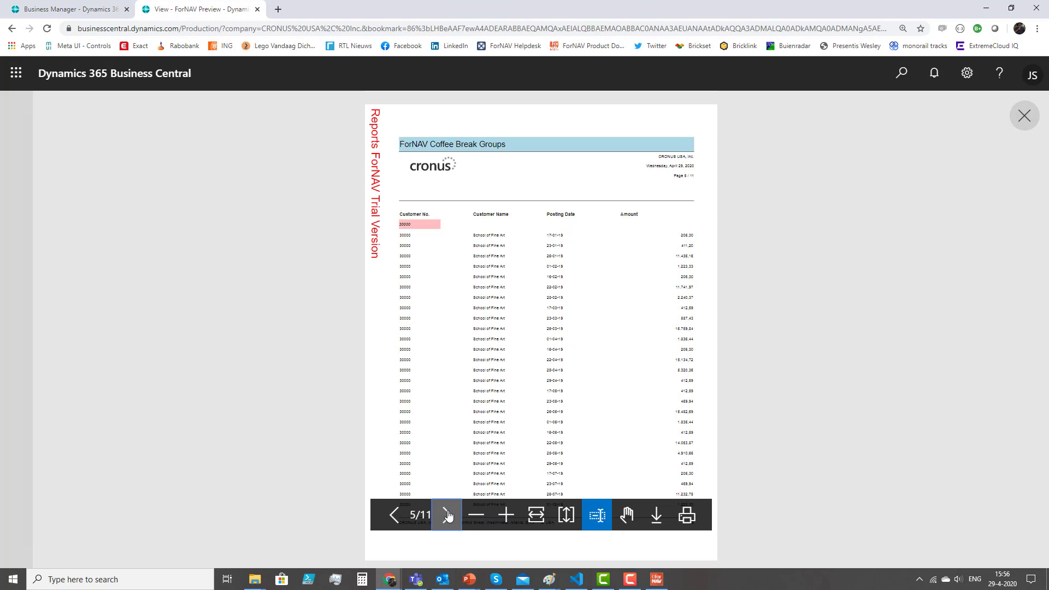
pyautogui.click(447, 515)
pyautogui.click(447, 515)
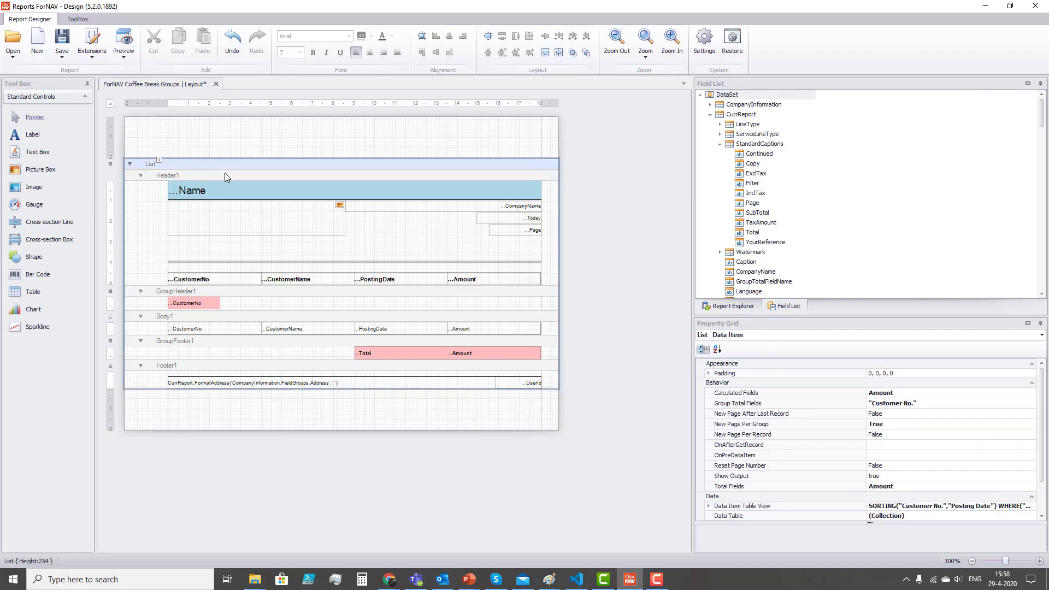
# Step: Add Posting Date after Customer No. in the List's Group Total Fields
pyautogui.click(1013, 404)
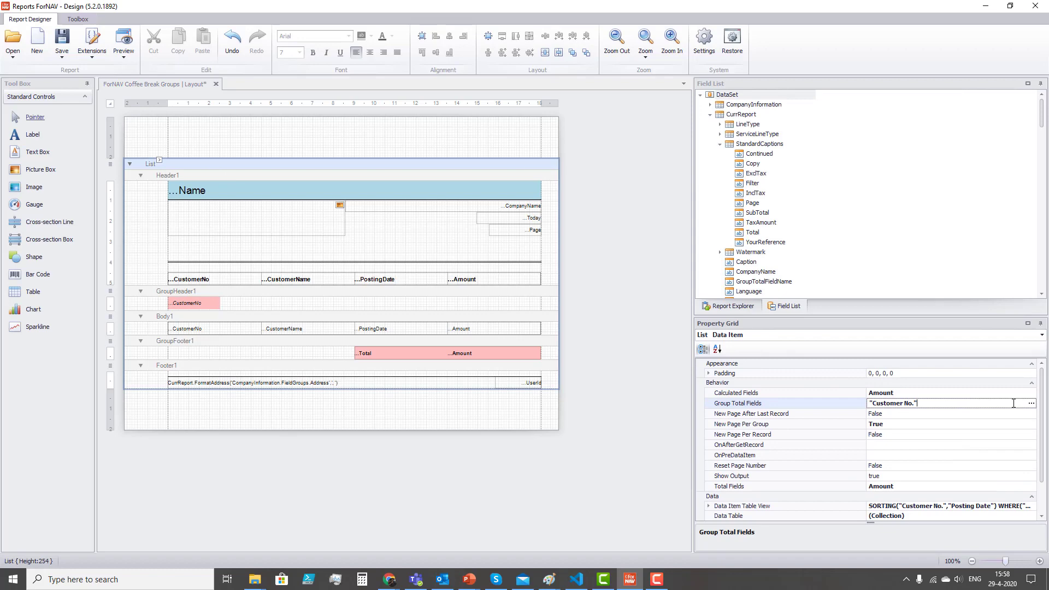
pyautogui.click(1030, 405)
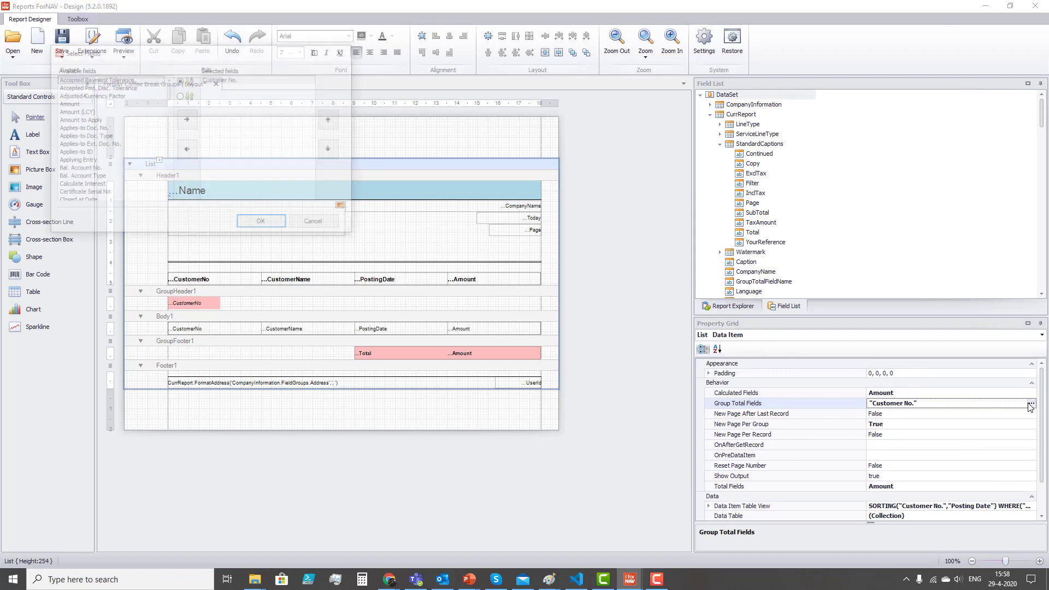
pyautogui.click(104, 112)
pyautogui.scroll(-15, 106, 131)
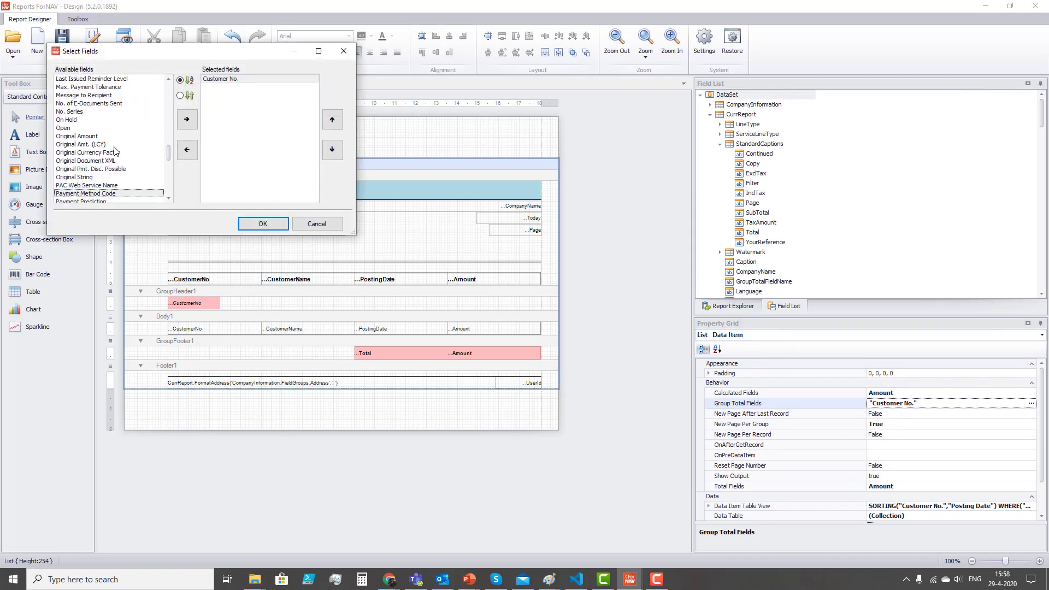
pyautogui.press('Down')
pyautogui.press('Down')
pyautogui.press('Down')
pyautogui.press('Down')
pyautogui.press('Down')
pyautogui.press('Down')
pyautogui.press('Down')
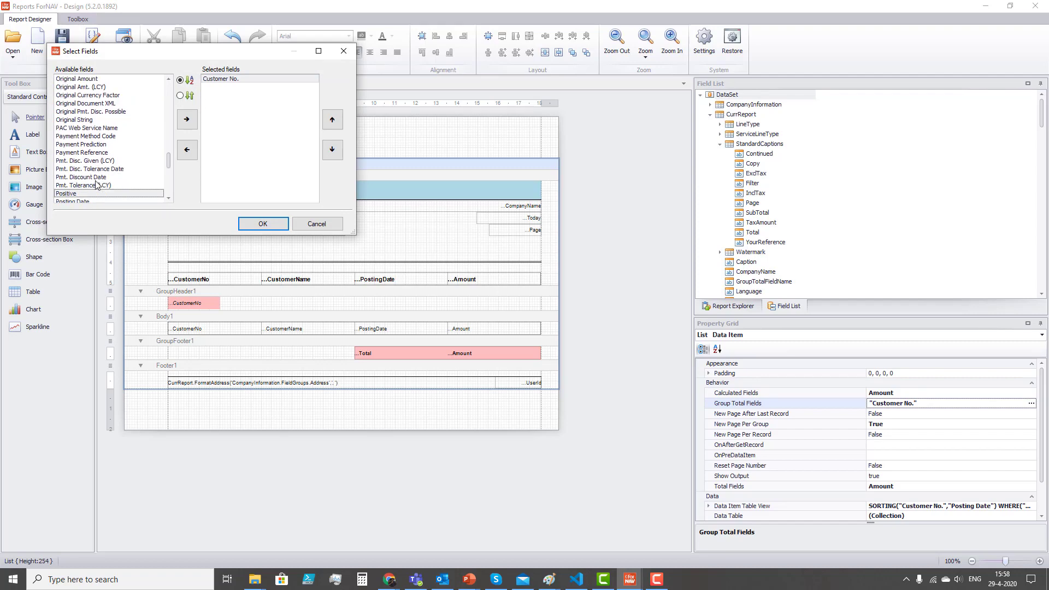
pyautogui.press('Down')
pyautogui.press('Down')
pyautogui.click(86, 186)
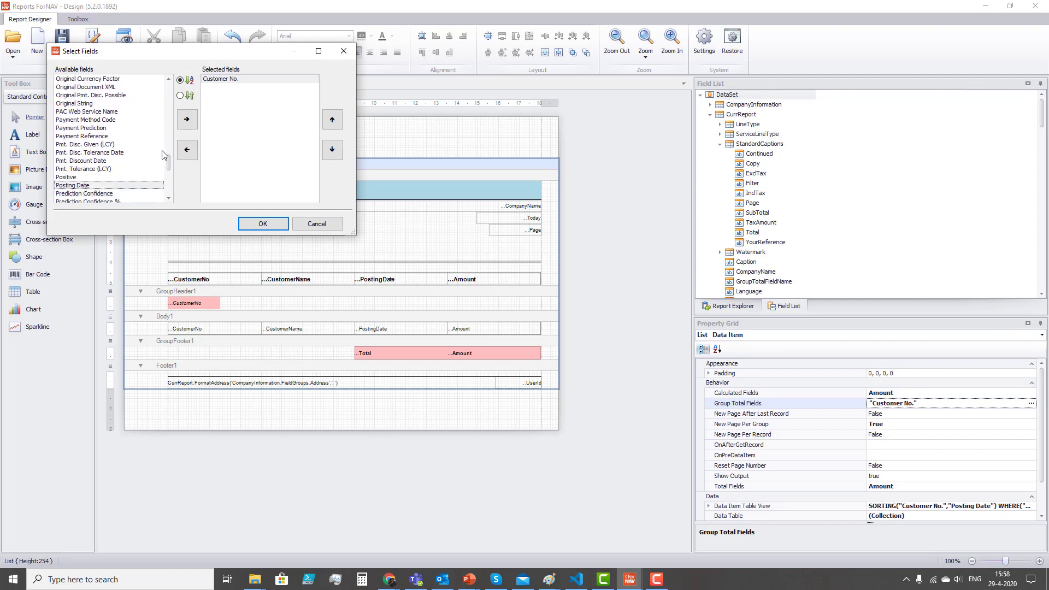
pyautogui.click(185, 118)
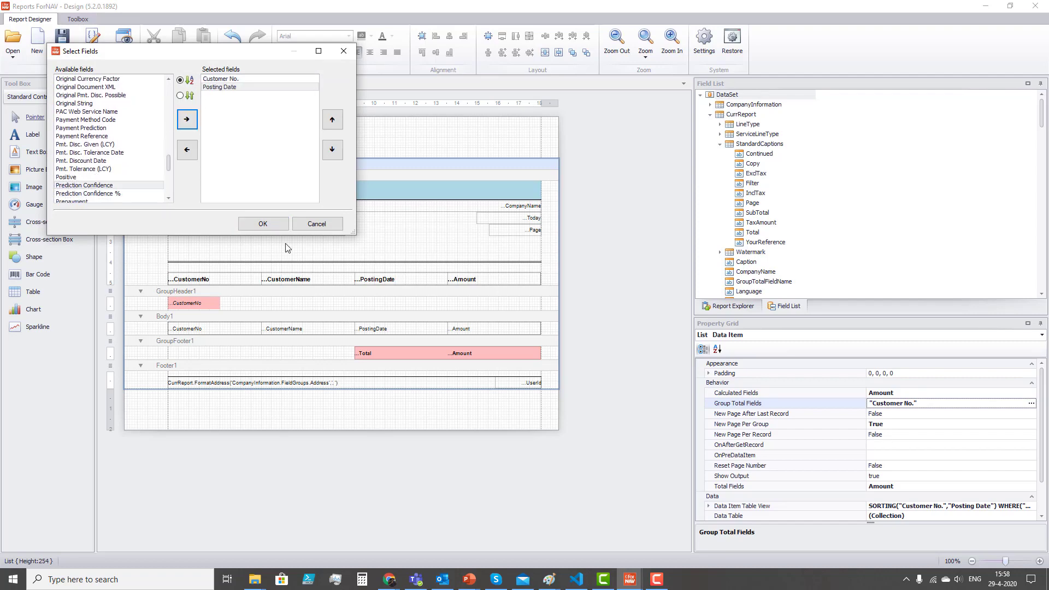
pyautogui.click(266, 223)
pyautogui.click(198, 320)
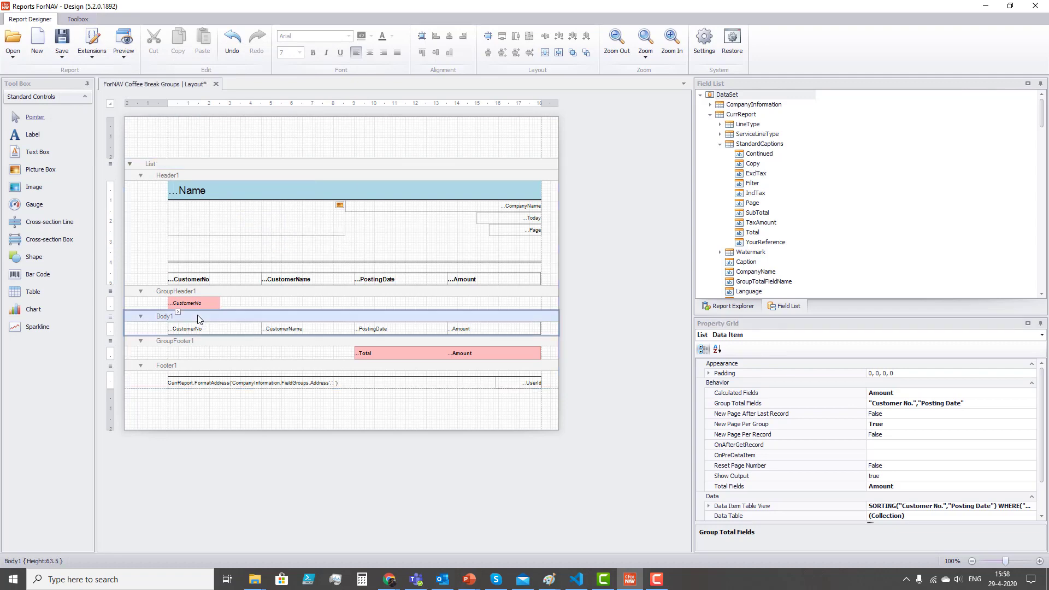
# Step: Insert a second group header section above Body1
pyautogui.rightClick(199, 320)
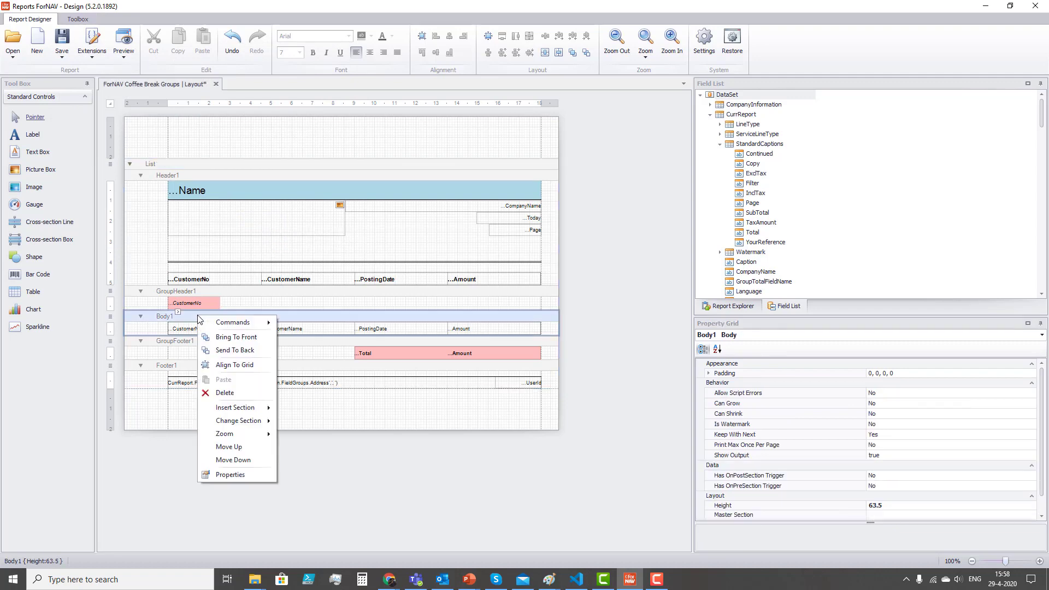
pyautogui.moveTo(235, 408)
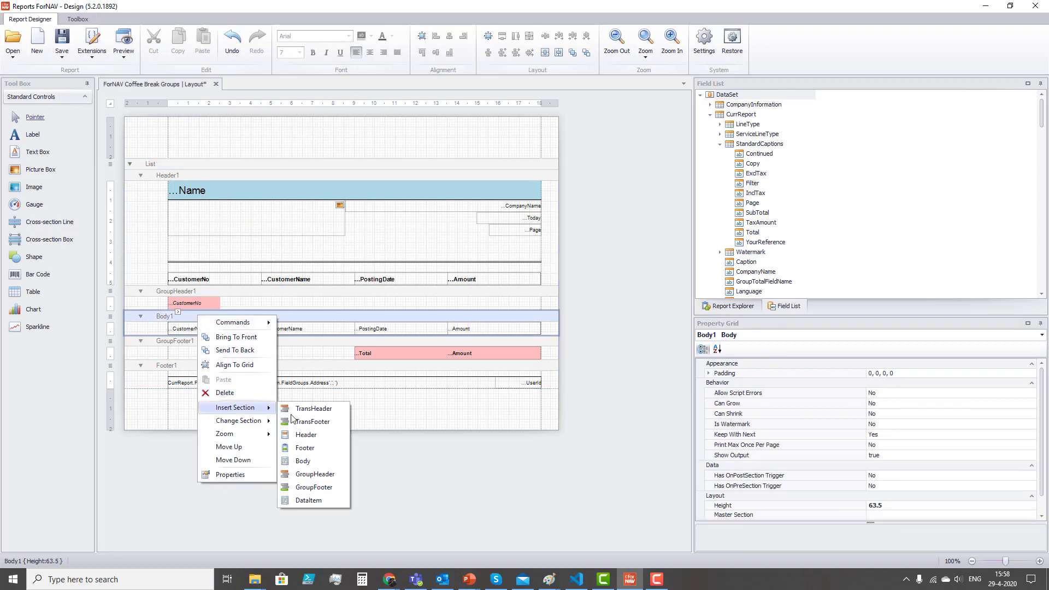
pyautogui.click(306, 480)
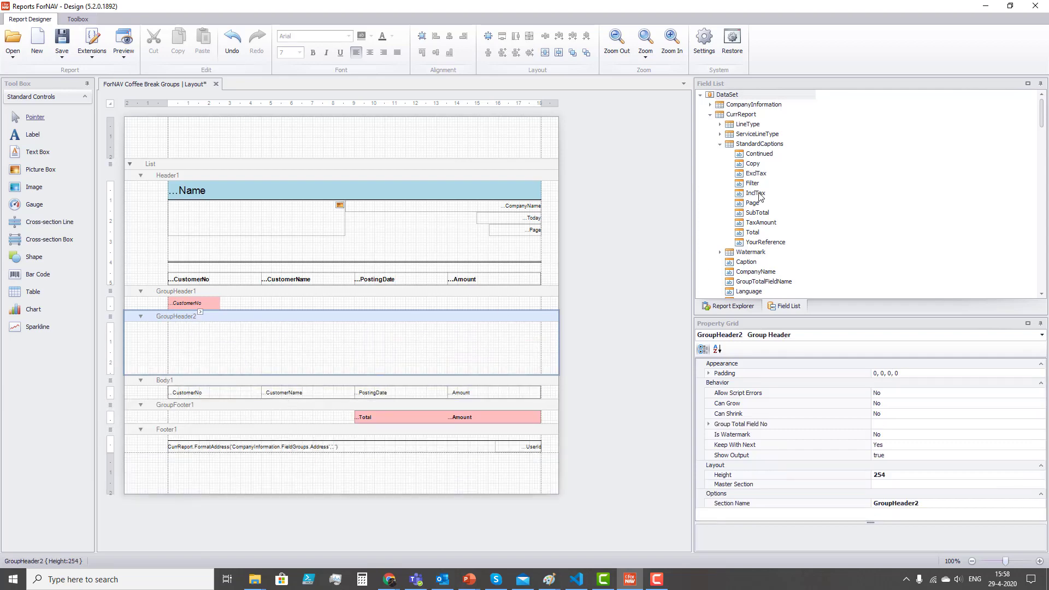
# Step: Place PostingDate in GroupHeader2, shrink it to one row, and make it italic on light green (192, 255, 192)
pyautogui.click(710, 115)
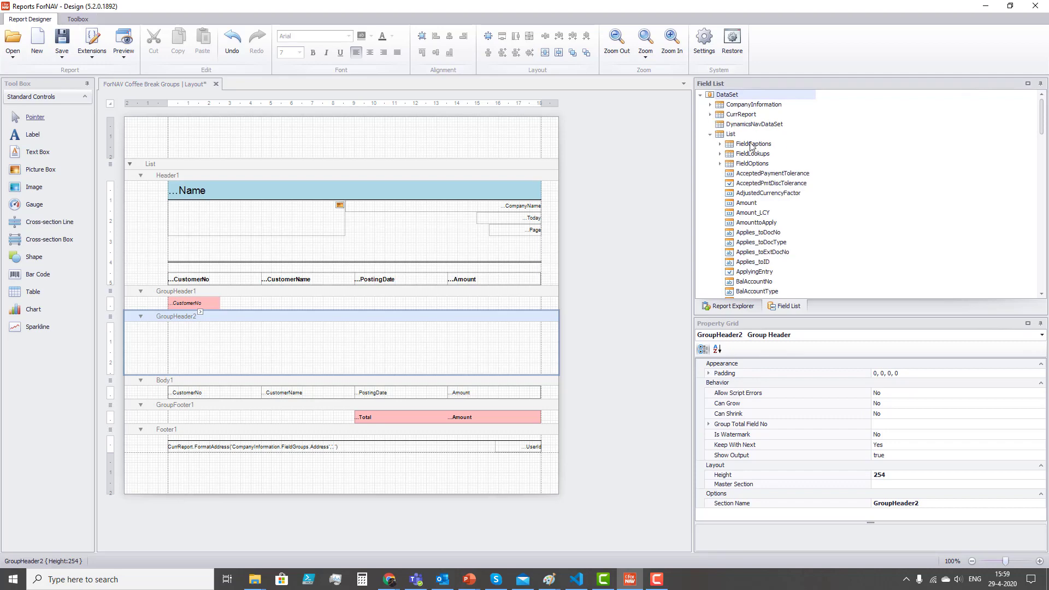
pyautogui.write('p')
pyautogui.moveTo(749, 183); pyautogui.dragTo(199, 333)
pyautogui.moveTo(255, 378); pyautogui.dragTo(217, 332)
pyautogui.hotkey('ctrl', 'i')
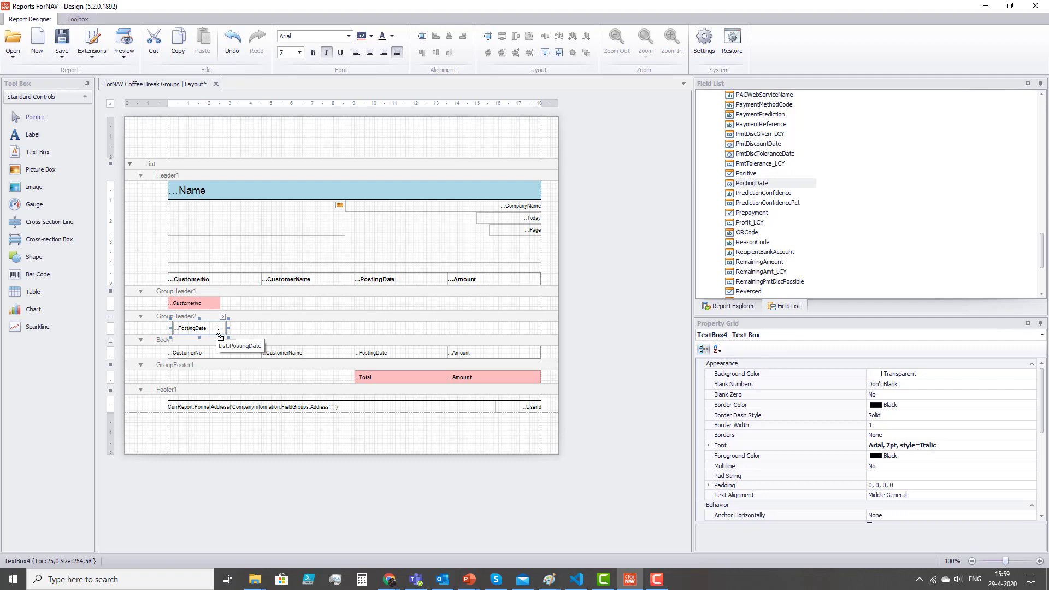
pyautogui.click(370, 37)
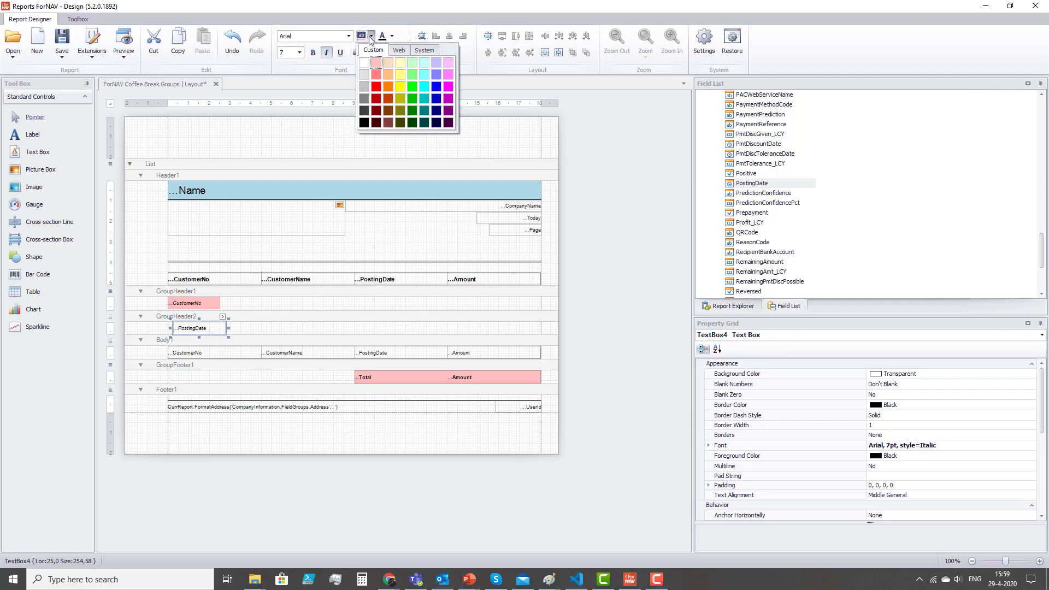
pyautogui.click(412, 64)
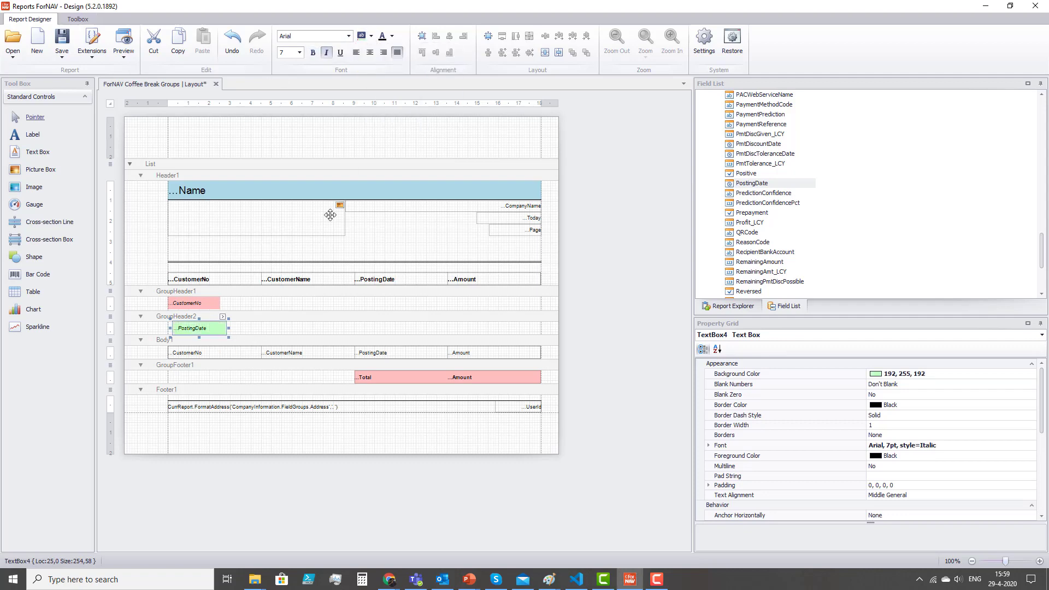
# Step: Insert GroupFooter2 from Body1, move it above GroupFooter1, then select the pink Total/Amount table
pyautogui.rightClick(156, 343)
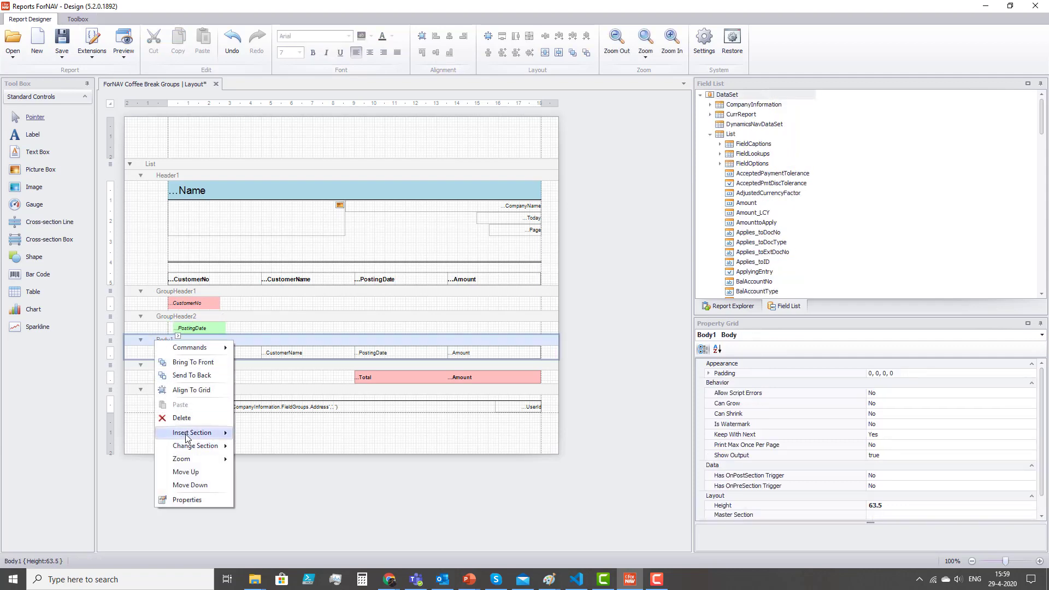
pyautogui.moveTo(196, 434)
pyautogui.click(257, 513)
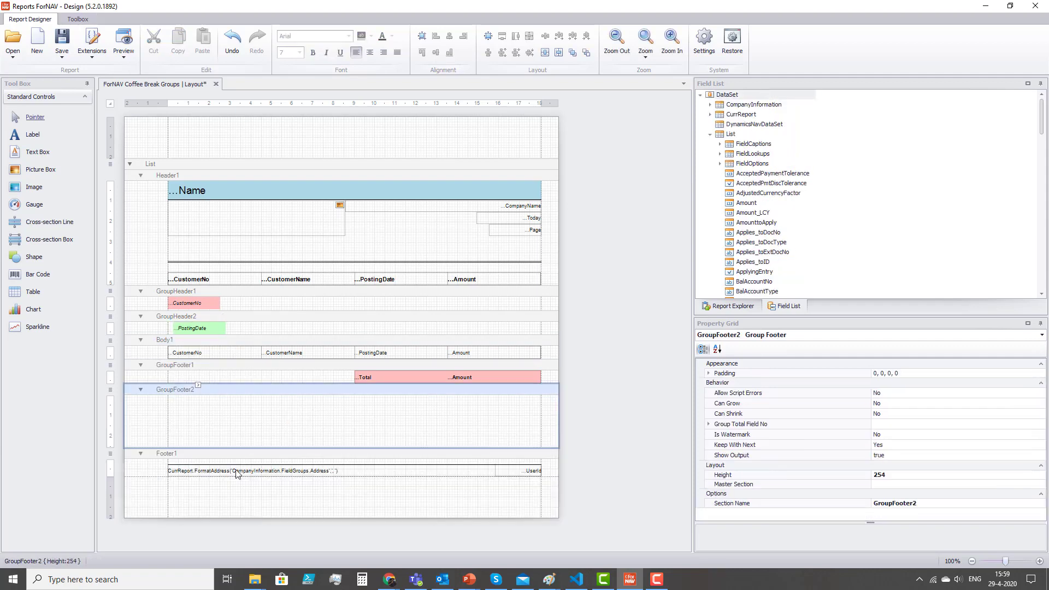
pyautogui.rightClick(221, 386)
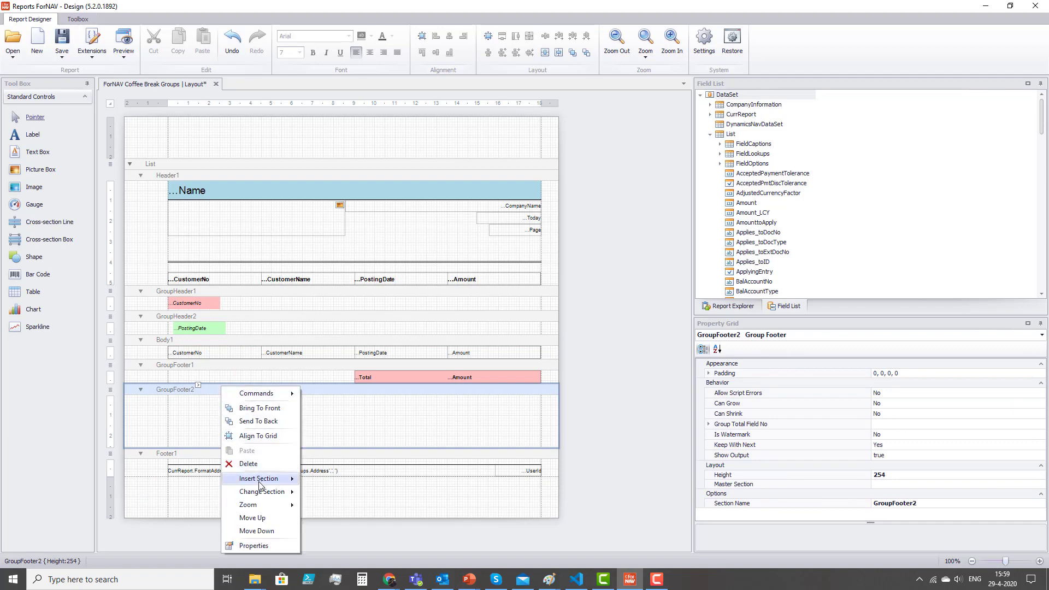
pyautogui.click(256, 518)
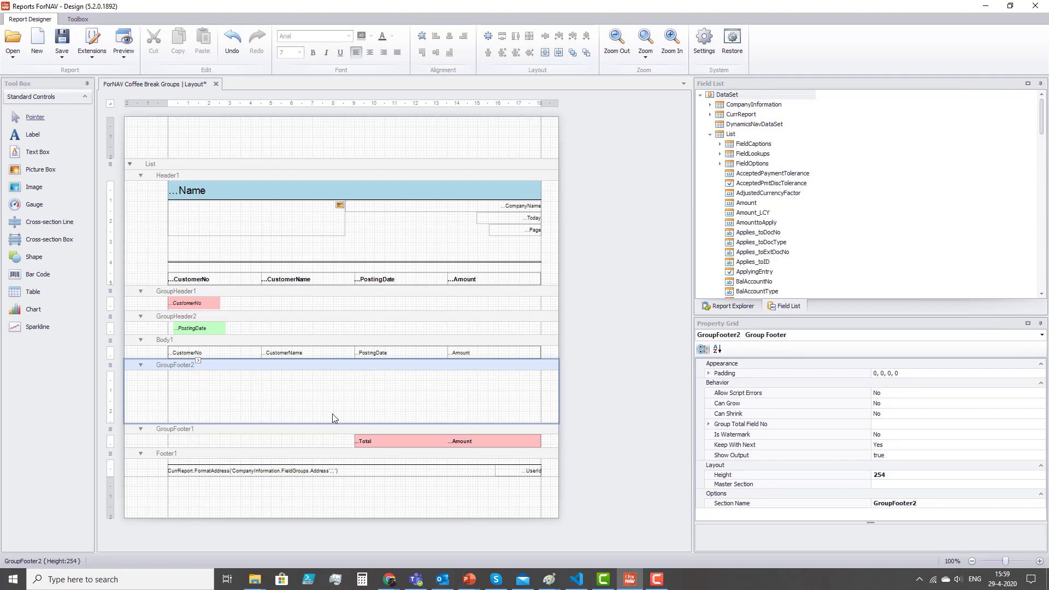
pyautogui.click(337, 445)
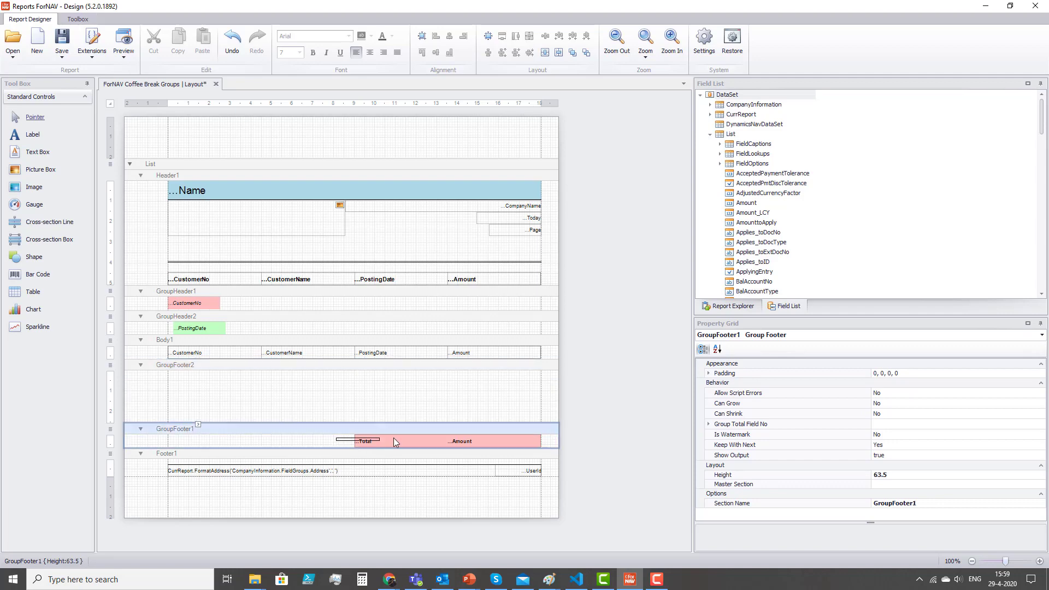
pyautogui.click(492, 438)
# Step: Copy the pink Total/Amount table into GroupFooter2 and shrink the band to one row
pyautogui.hotkey('ctrl', 'c')
pyautogui.click(451, 385)
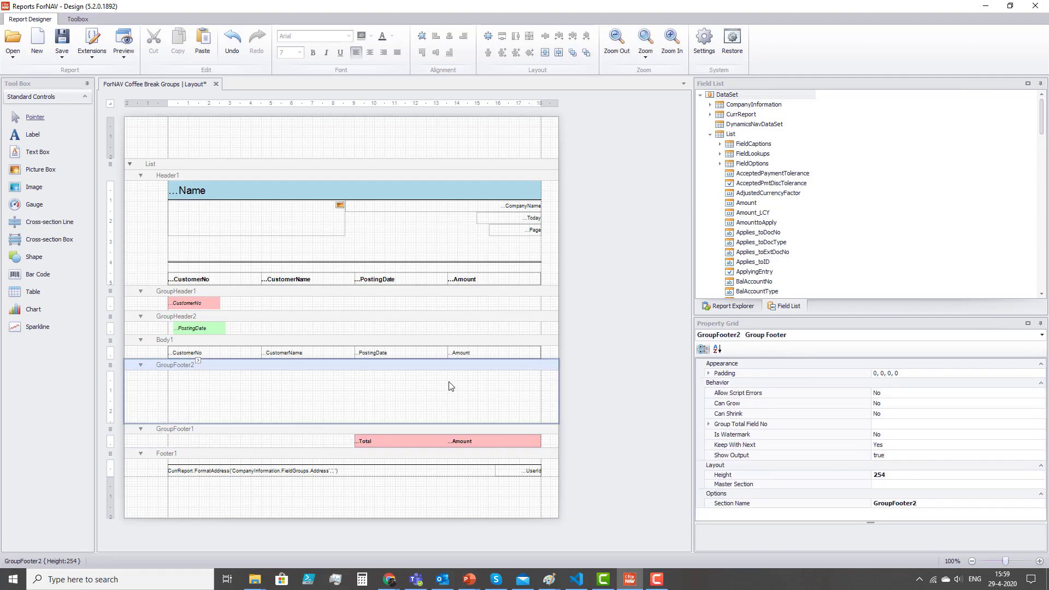
pyautogui.hotkey('ctrl', 'v')
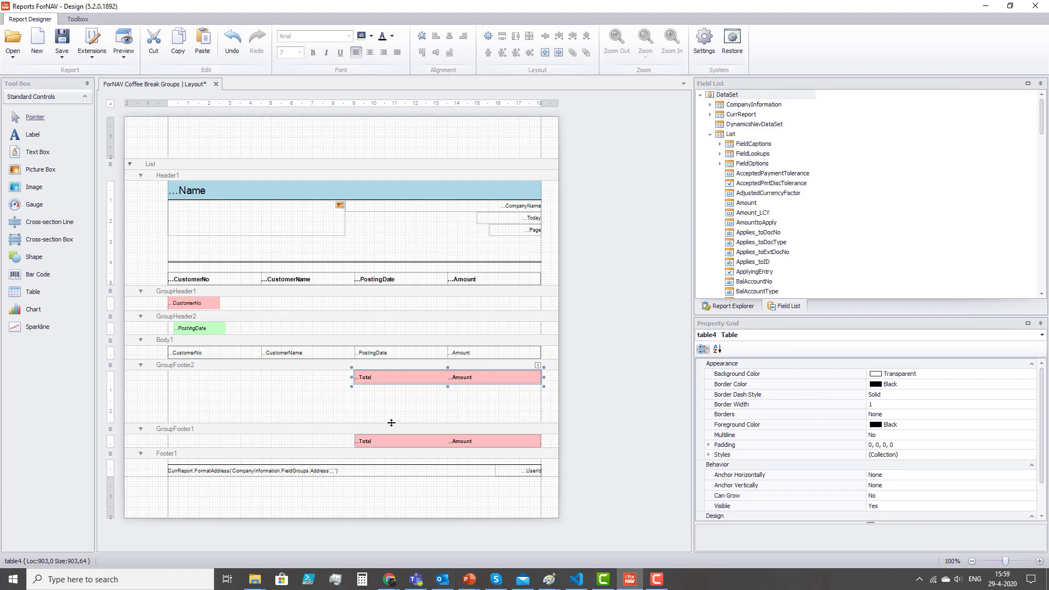
pyautogui.moveTo(391, 422); pyautogui.dragTo(392, 384)
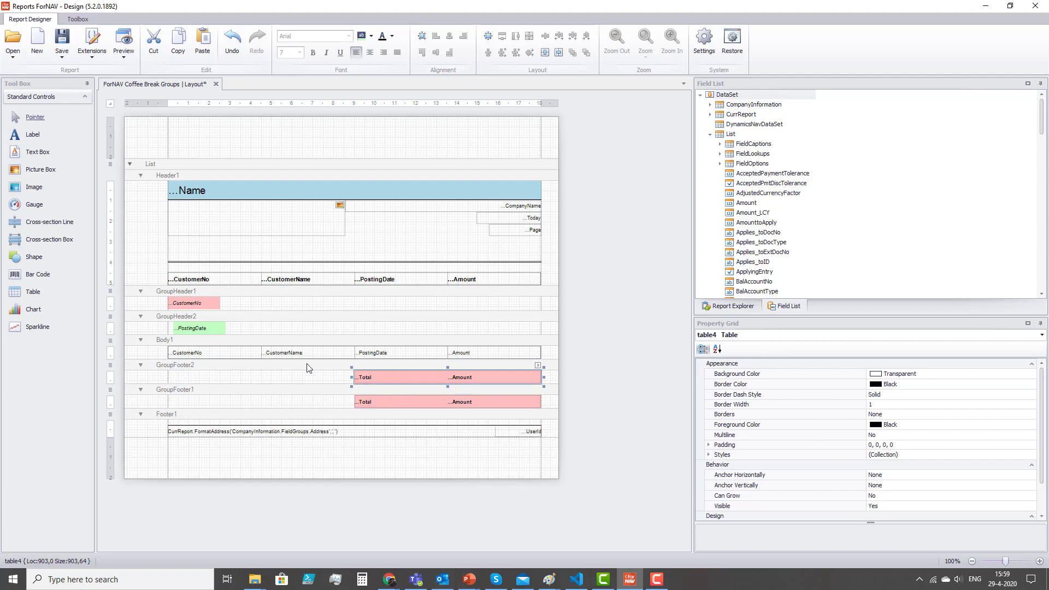
# Step: Delete the copied Total cell and give the Amount cell a light green background
pyautogui.click(331, 377)
pyautogui.click(386, 377)
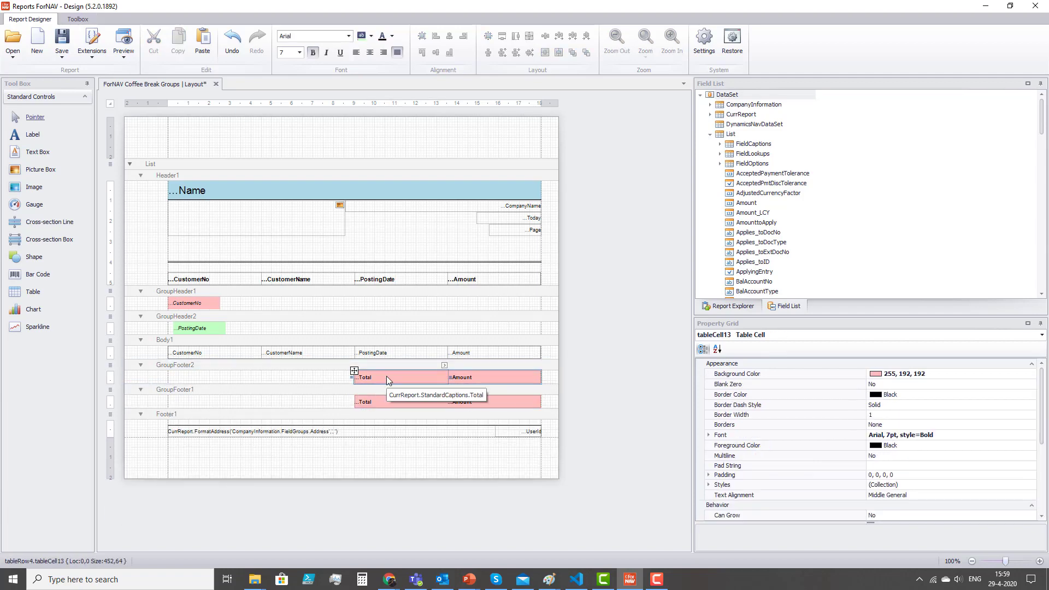
pyautogui.press('Delete')
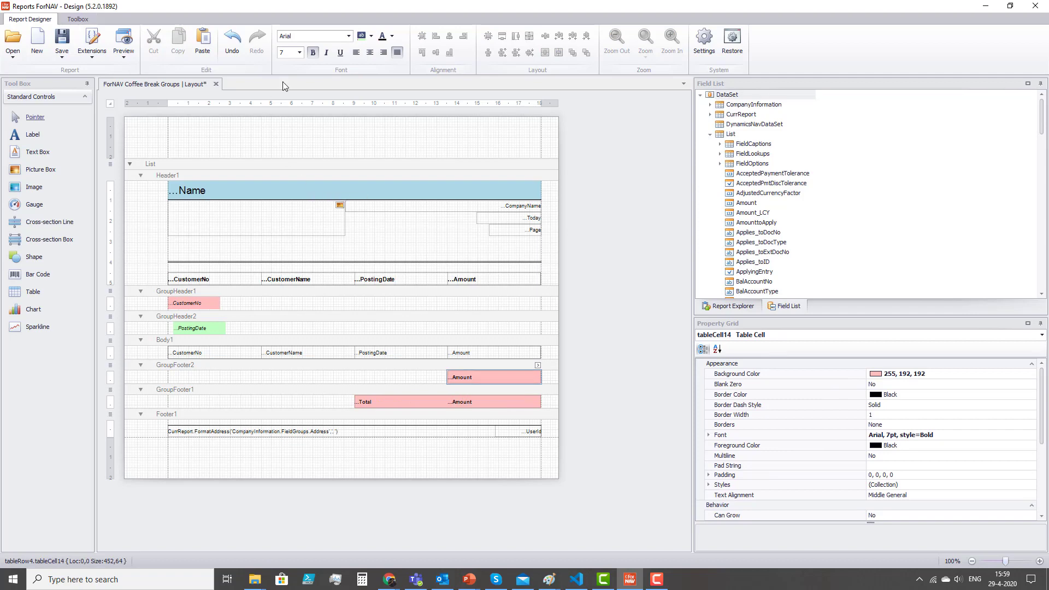
pyautogui.click(362, 36)
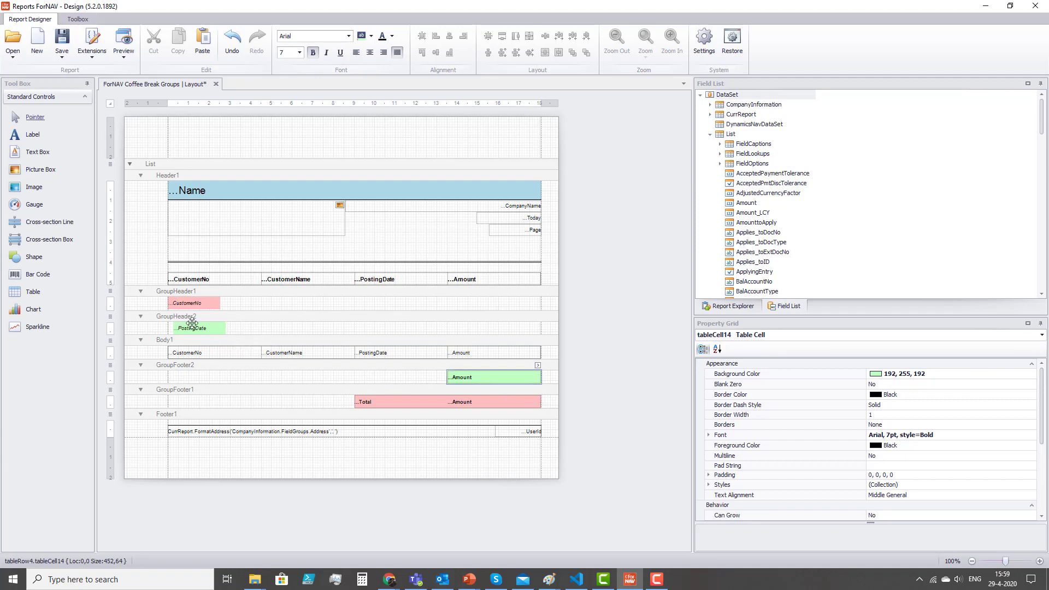
# Step: Set Group Total Field No to Customer No. on the customer group header and GroupFooter1
pyautogui.click(214, 293)
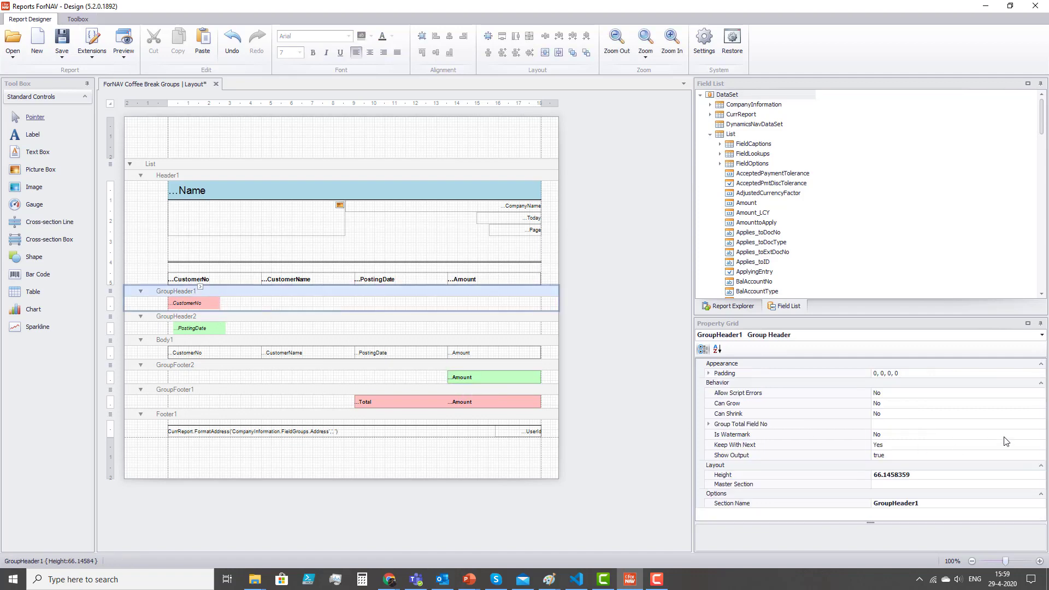
pyautogui.click(940, 427)
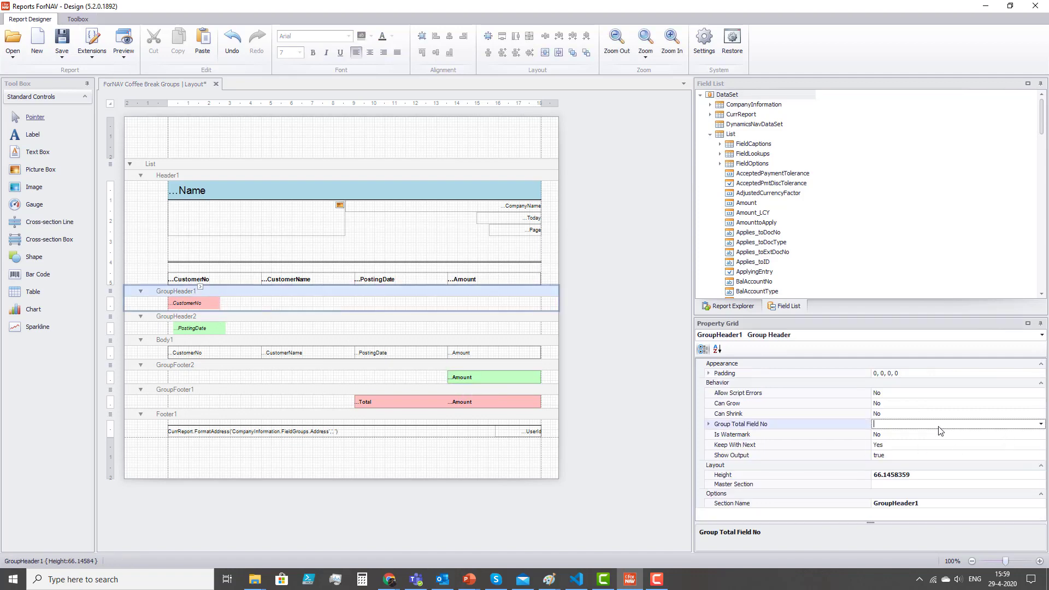
pyautogui.click(1041, 426)
pyautogui.press('Down')
pyautogui.press('Down')
pyautogui.press('Down')
pyautogui.press('Down')
pyautogui.press('Down')
pyautogui.press('Down')
pyautogui.press('Down')
pyautogui.press('Down')
pyautogui.press('Down')
pyautogui.press('Down')
pyautogui.press('Down')
pyautogui.press('Down')
pyautogui.press('Down')
pyautogui.press('Down')
pyautogui.press('Down')
pyautogui.press('Down')
pyautogui.press('Down')
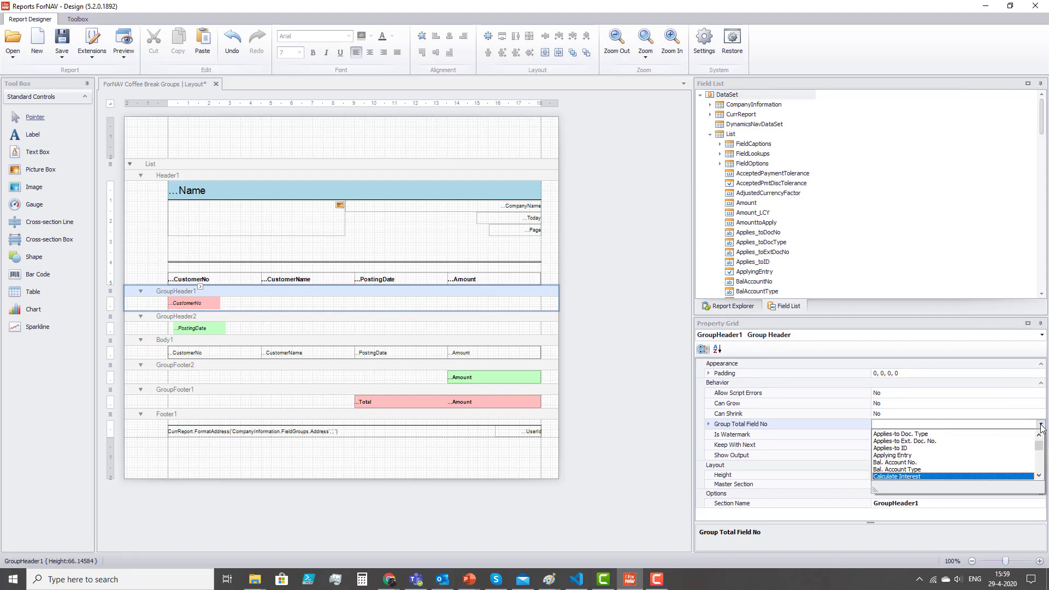
pyautogui.press('Down')
pyautogui.press('Down')
pyautogui.press('Down')
pyautogui.press('Down')
pyautogui.press('Down')
pyautogui.press('Down')
pyautogui.press('Down')
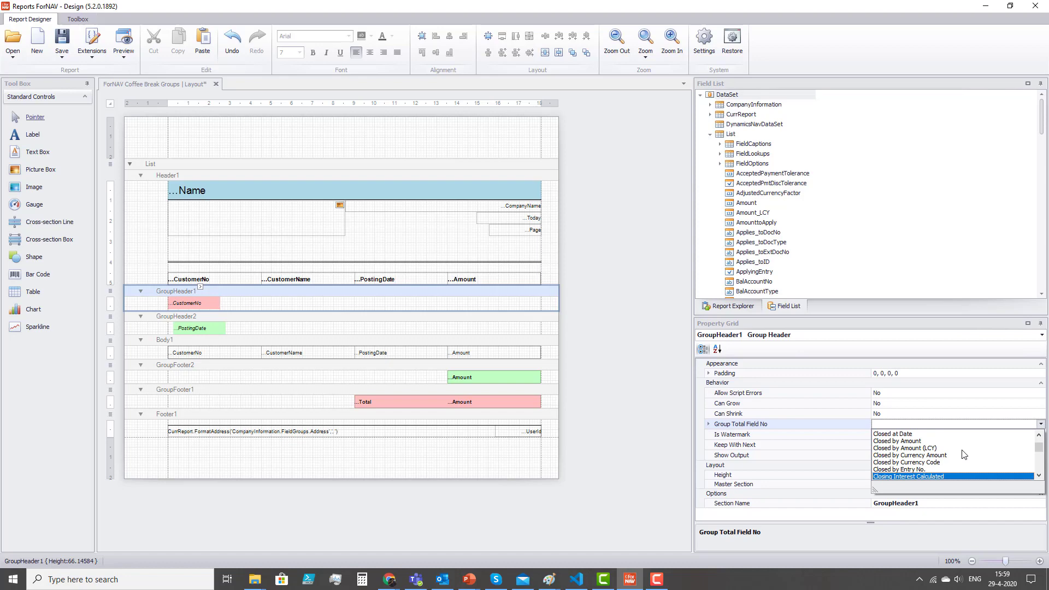
pyautogui.press('Down')
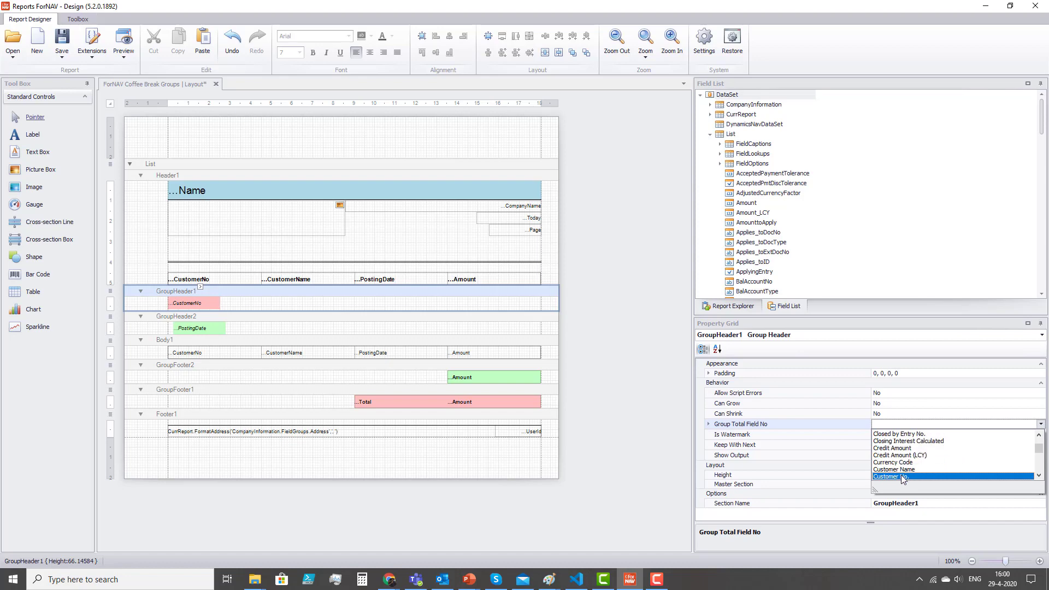
pyautogui.click(904, 477)
pyautogui.rightClick(894, 426)
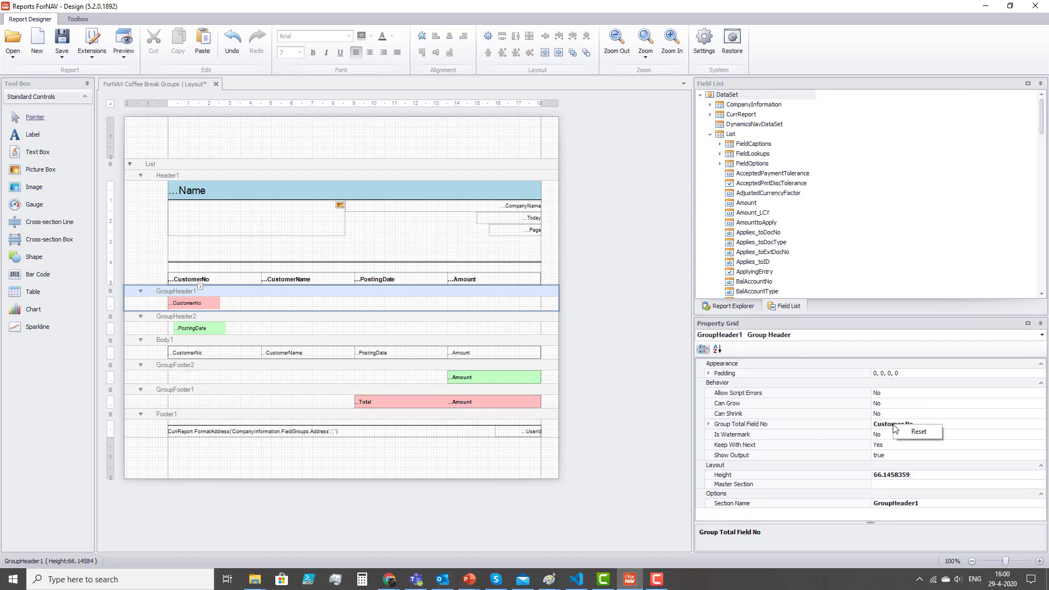
pyautogui.click(890, 424)
pyautogui.moveTo(930, 424); pyautogui.dragTo(847, 424)
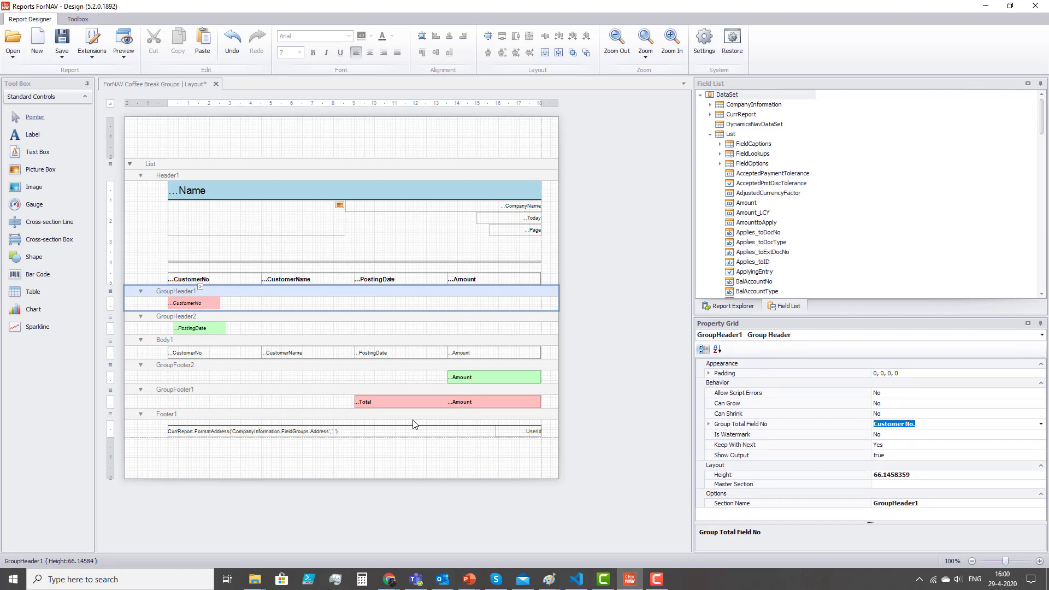
pyautogui.click(210, 392)
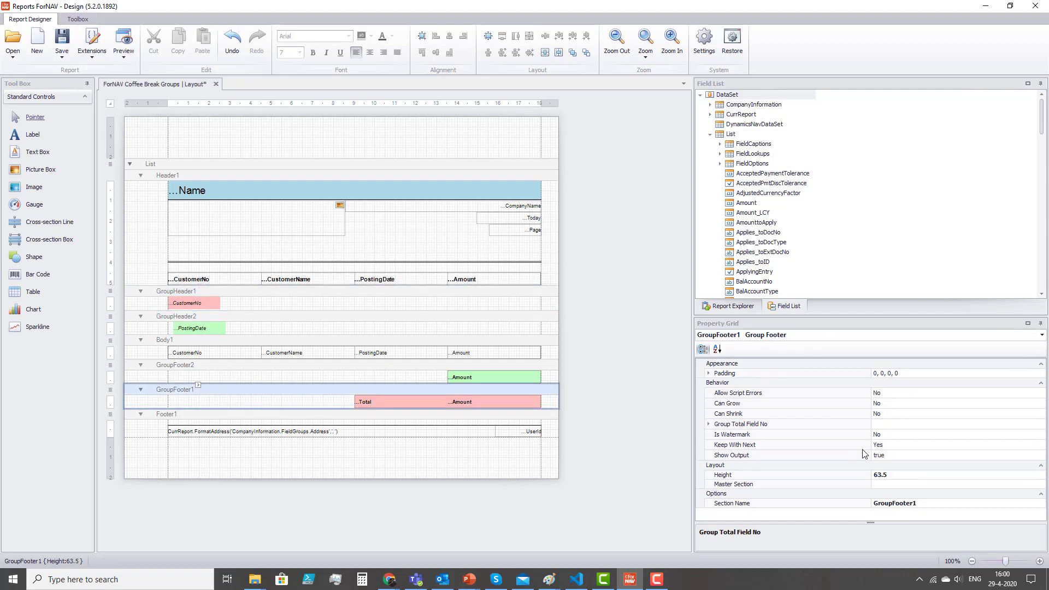
pyautogui.click(828, 414)
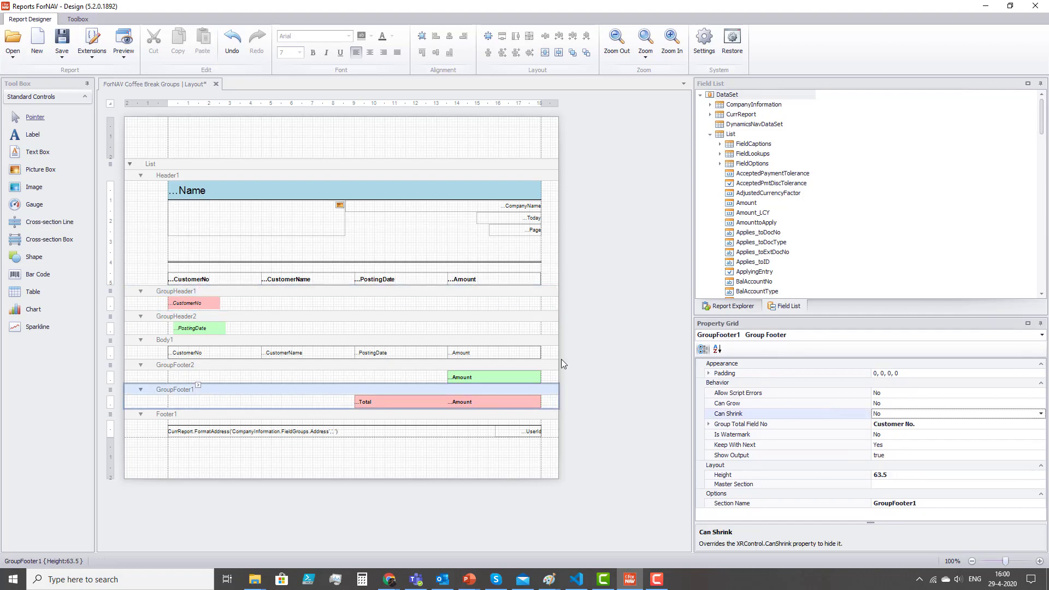
# Step: Set GroupHeader2's Group Total Field No to Posting Date
pyautogui.click(216, 313)
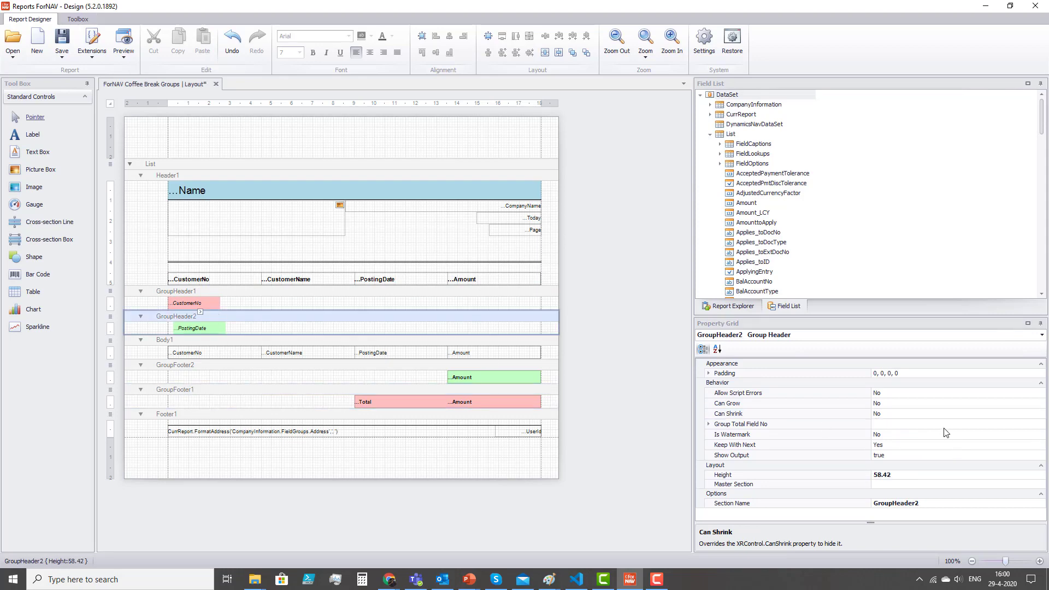
pyautogui.click(992, 428)
pyautogui.click(1041, 425)
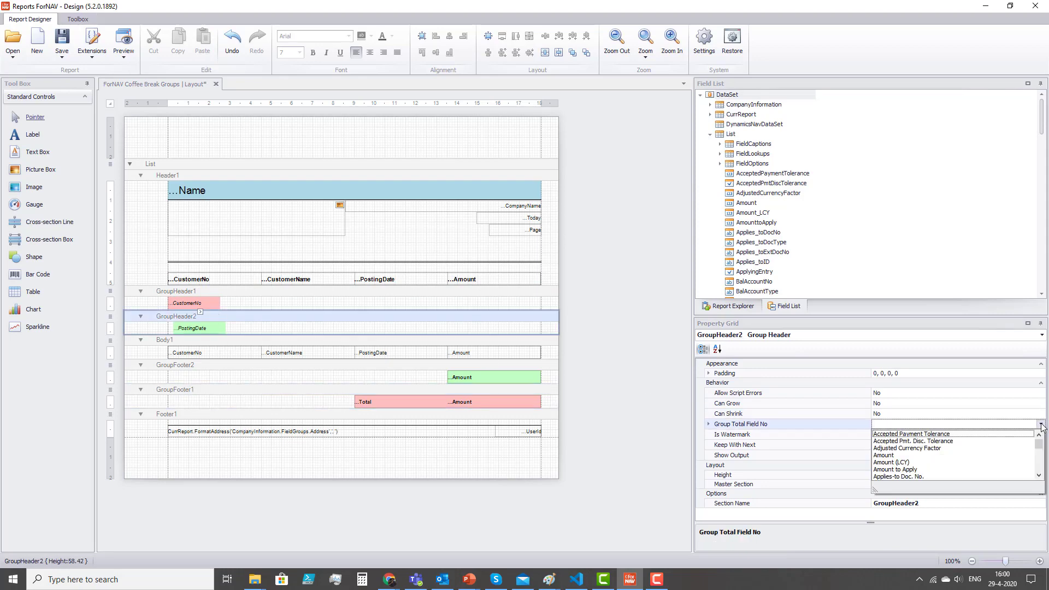
pyautogui.press('p')
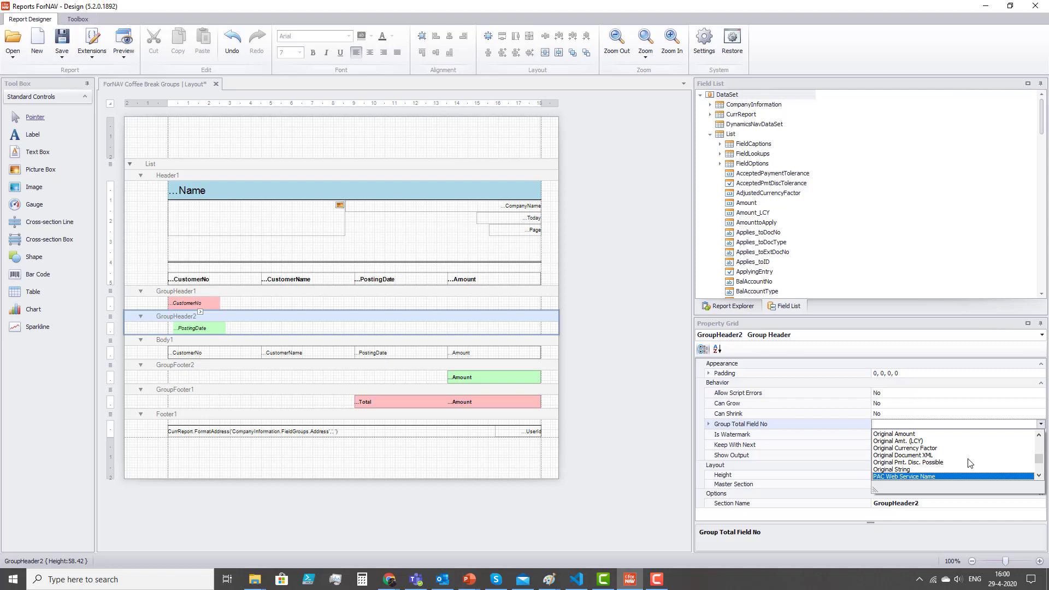
pyautogui.scroll(-5, 969, 462)
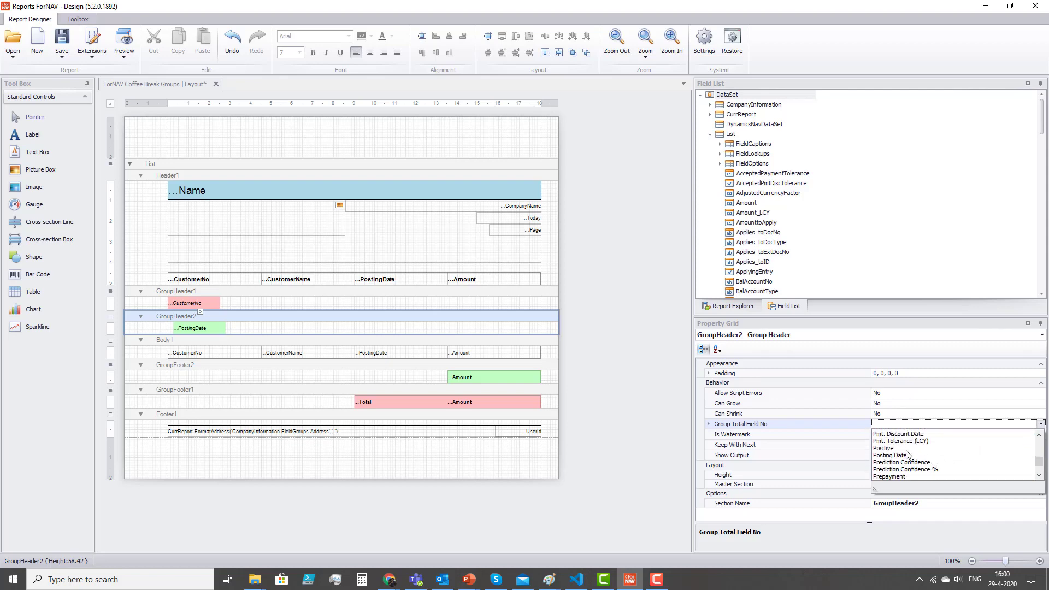
pyautogui.click(899, 457)
# Step: Copy Posting Date into GroupFooter2's Group Total Field No
pyautogui.moveTo(936, 426); pyautogui.dragTo(860, 423)
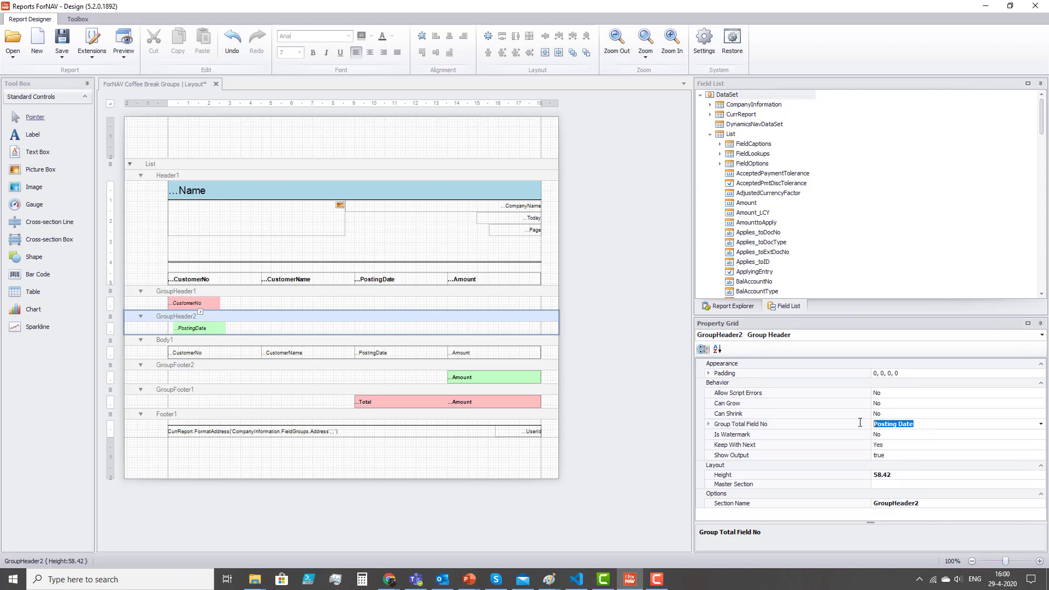
pyautogui.rightClick(879, 422)
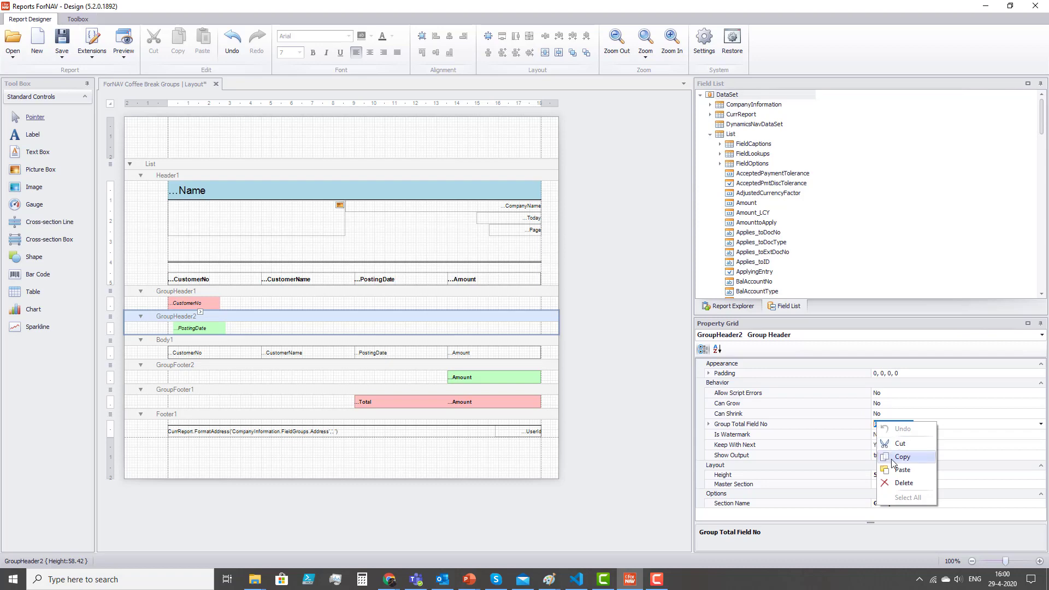
pyautogui.click(893, 459)
pyautogui.click(203, 365)
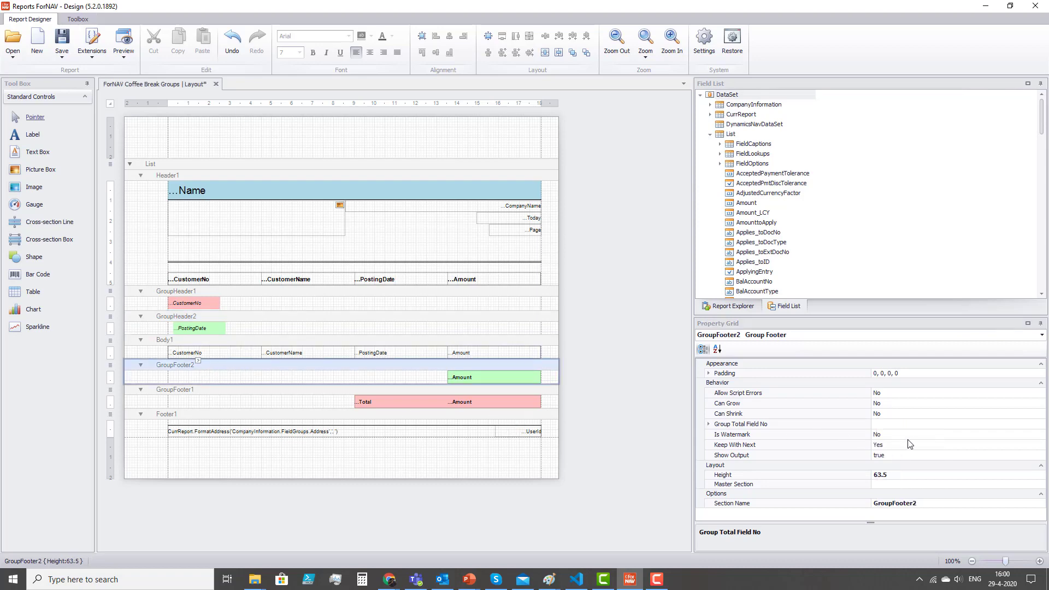
pyautogui.click(910, 424)
pyautogui.hotkey('ctrl', 'v')
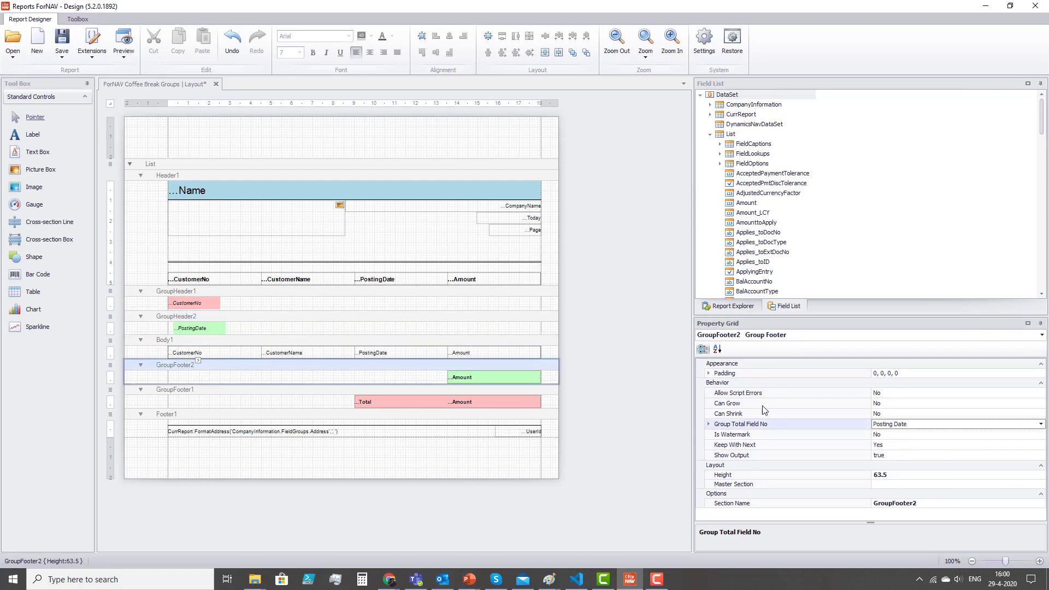
pyautogui.click(601, 400)
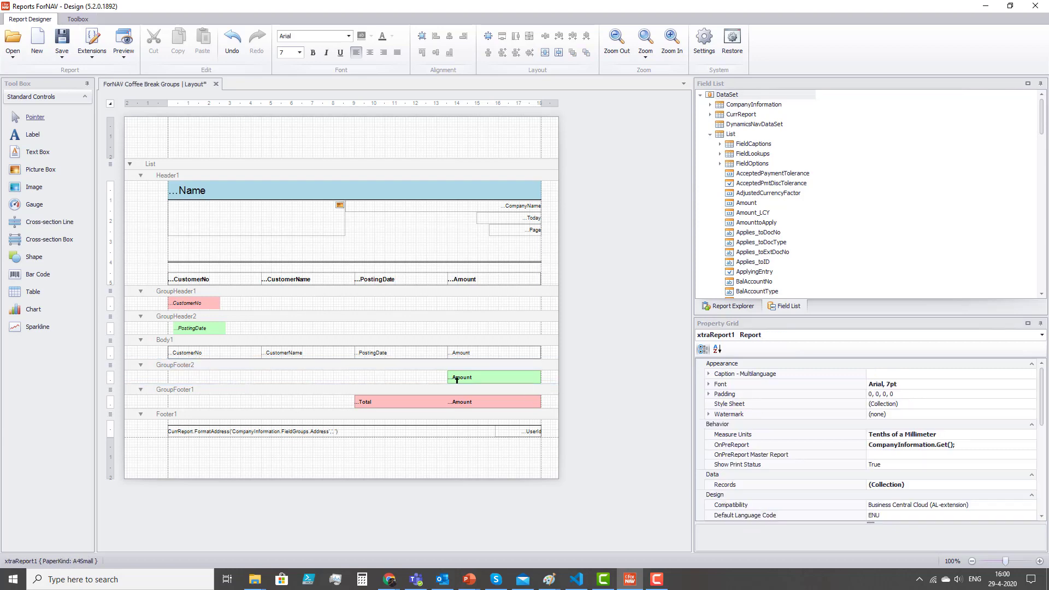
pyautogui.click(126, 41)
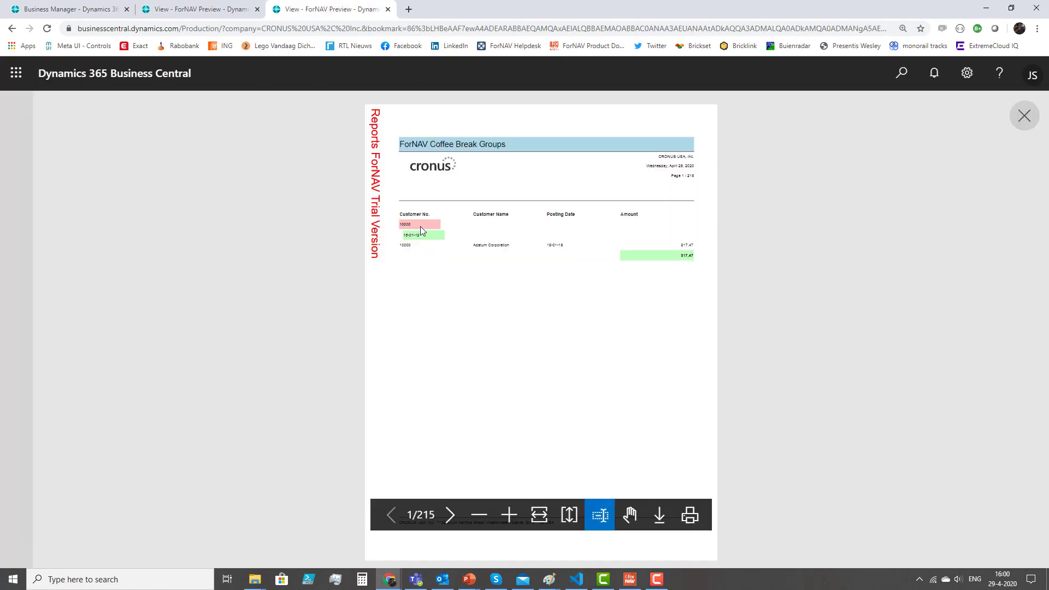
pyautogui.click(452, 516)
pyautogui.click(451, 516)
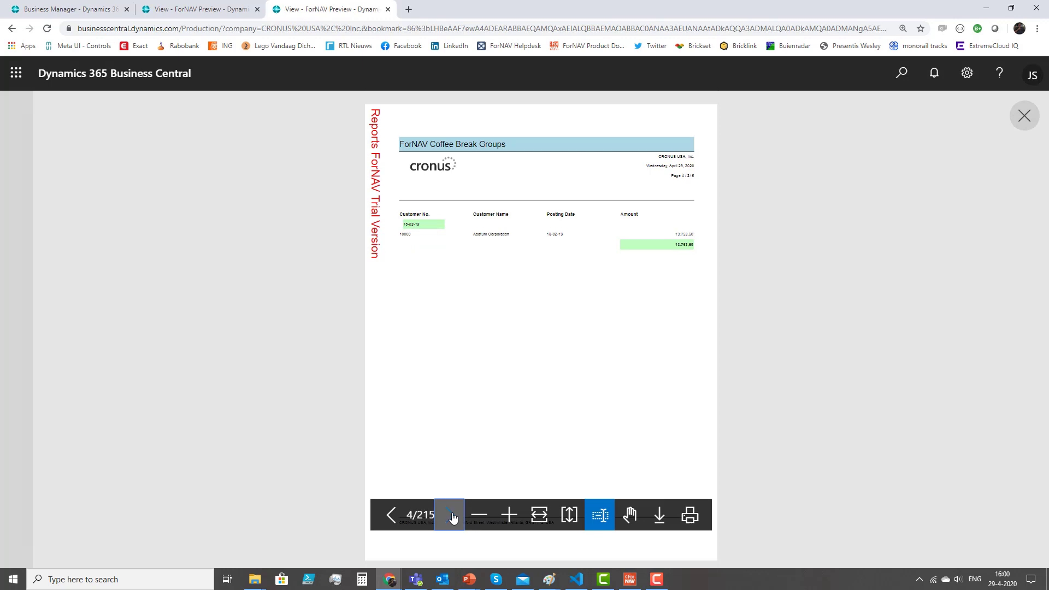
pyautogui.click(451, 516)
pyautogui.click(451, 516)
pyautogui.click(451, 516)
pyautogui.click(451, 516)
pyautogui.click(451, 515)
pyautogui.click(451, 515)
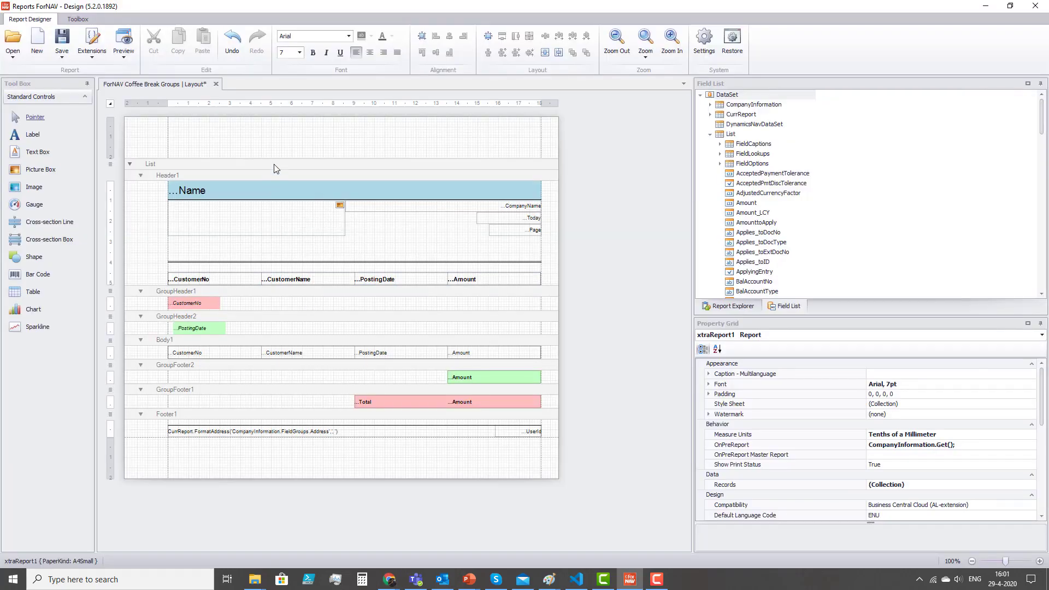
# Step: Reset the List data item's New Page Per Group property to False
pyautogui.click(277, 164)
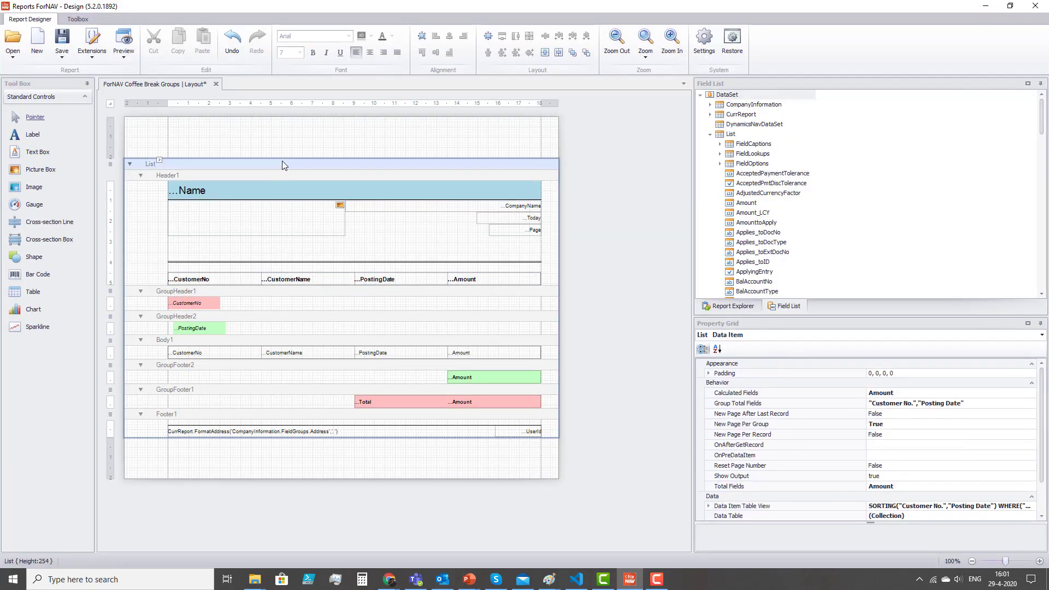
pyautogui.rightClick(786, 427)
pyautogui.rightClick(758, 427)
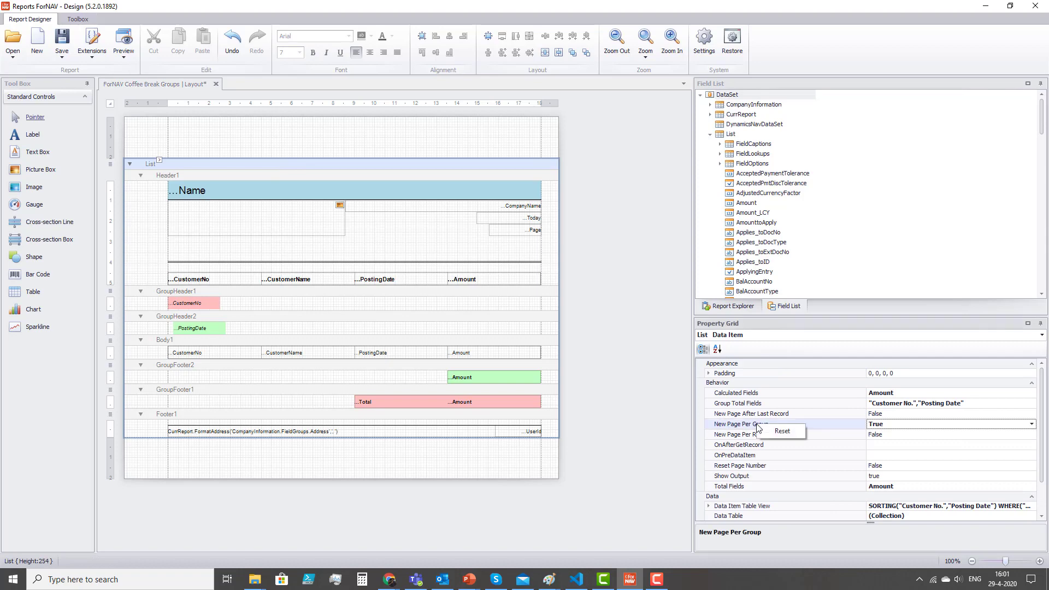
pyautogui.click(781, 431)
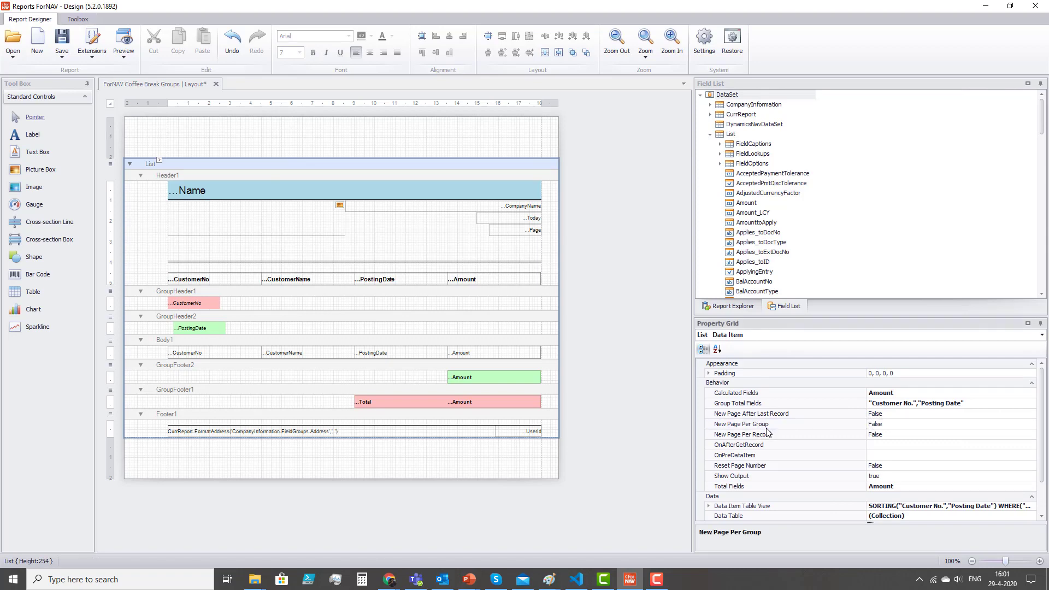
pyautogui.click(647, 409)
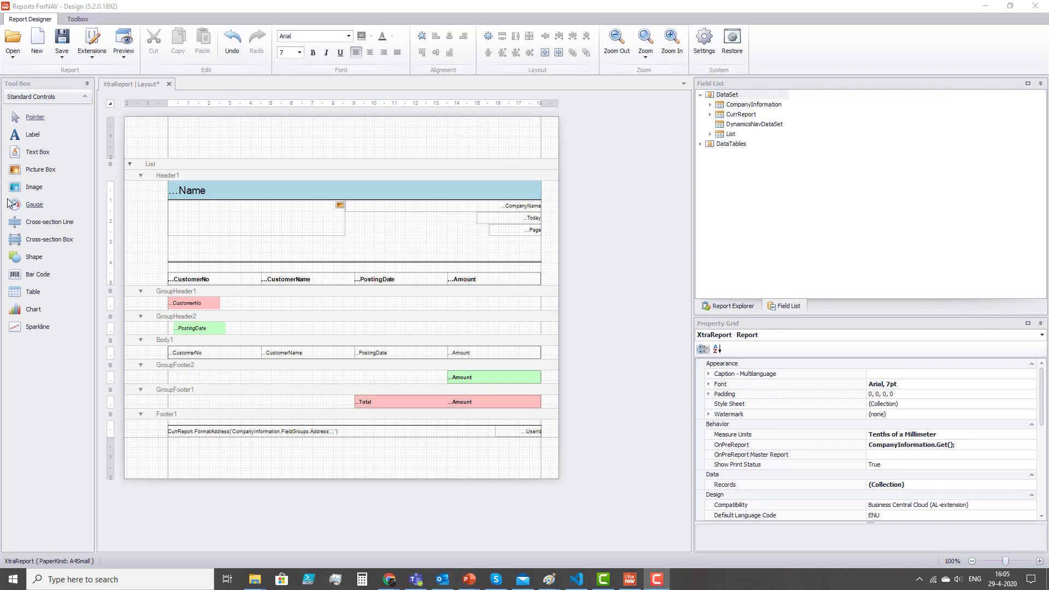
# Step: Add a text box beside the pink customer total with Source Expression CurrReport.NewPage();
pyautogui.click(70, 178)
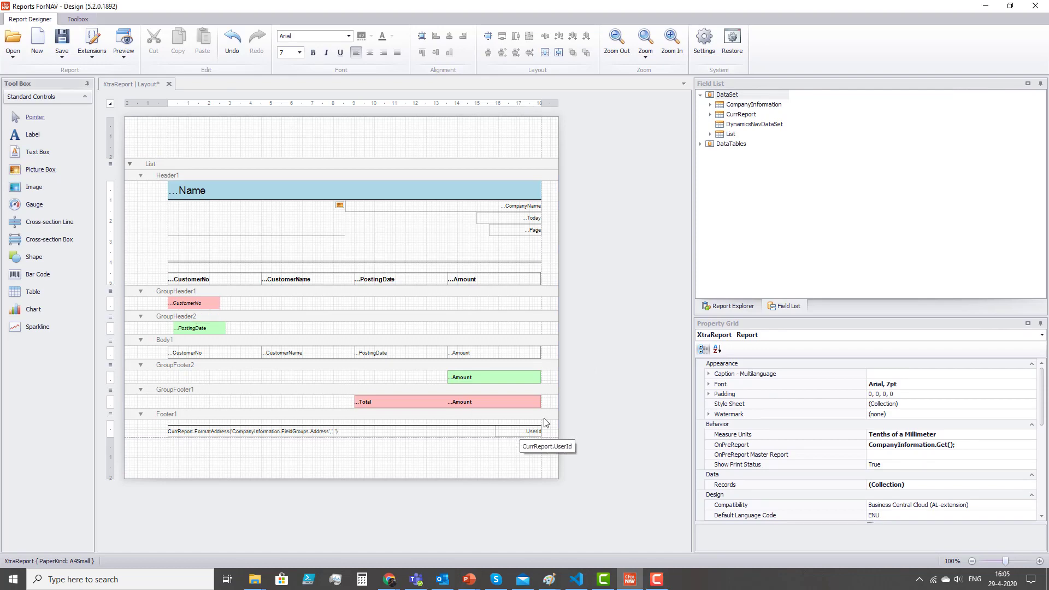
pyautogui.moveTo(14, 153); pyautogui.dragTo(544, 403)
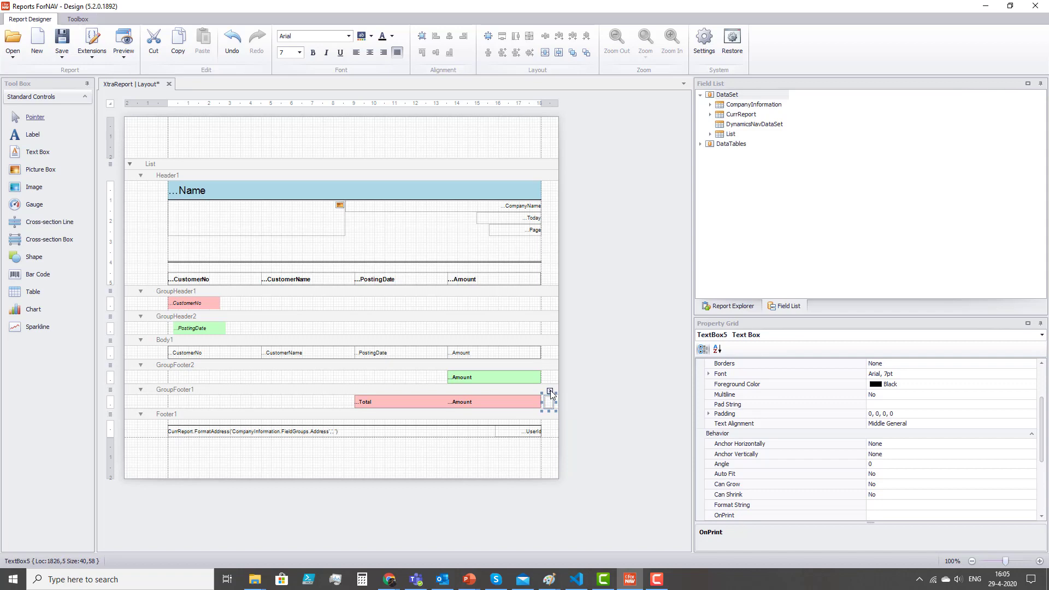
pyautogui.click(550, 392)
pyautogui.click(641, 410)
pyautogui.hotkey('ctrl', 'v')
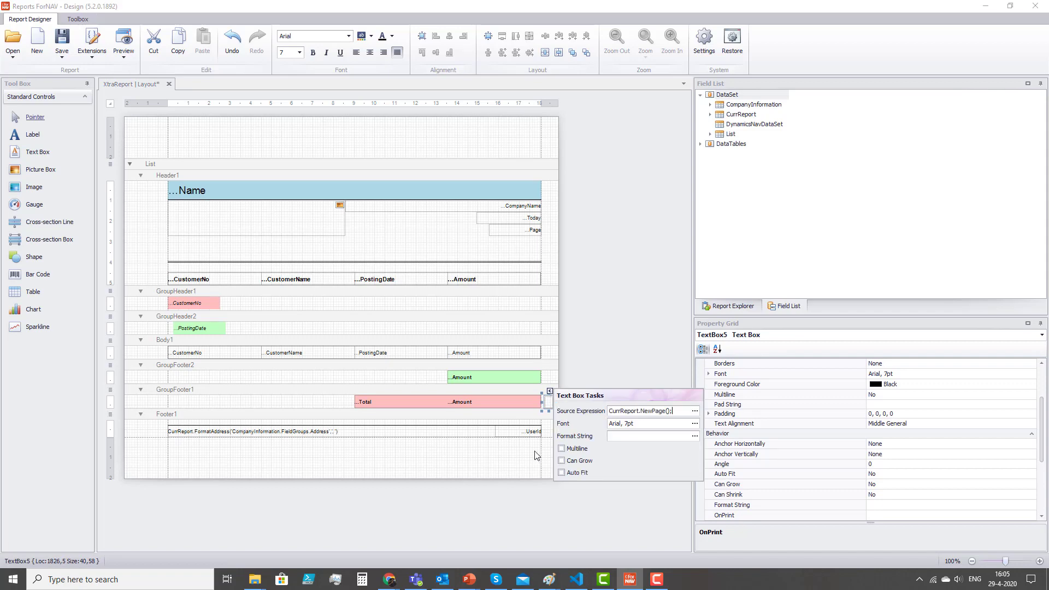
pyautogui.click(624, 435)
pyautogui.click(609, 330)
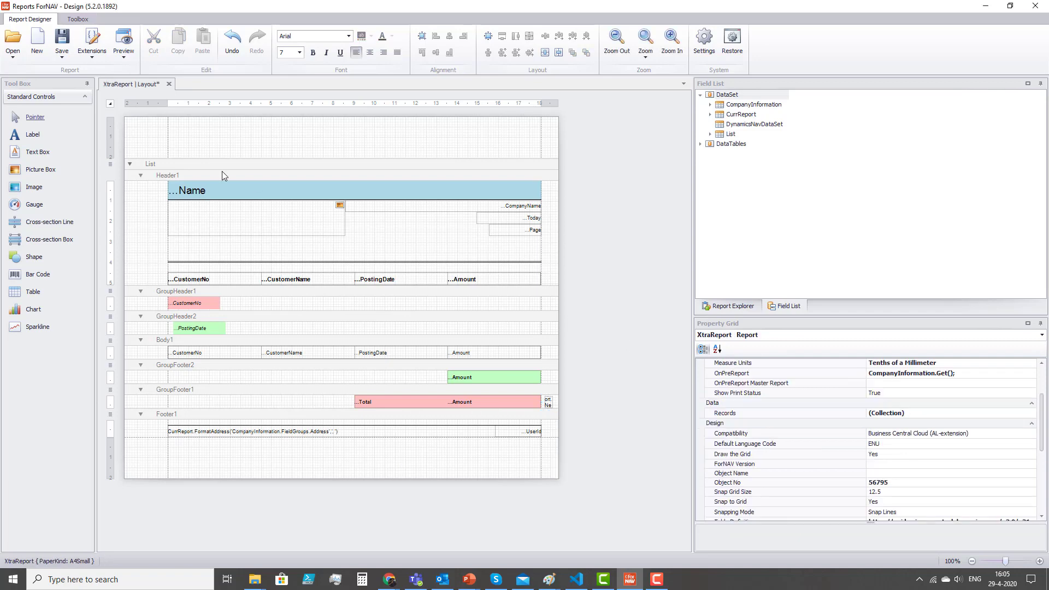
# Step: Preview the report and page forward a few pages, then return to the first page
pyautogui.click(124, 39)
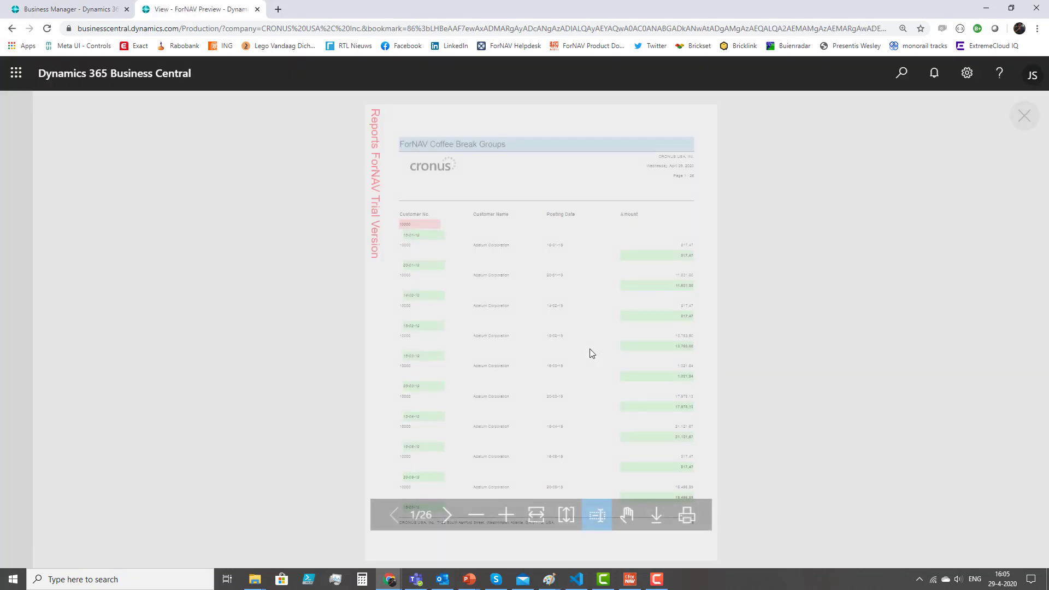
pyautogui.click(455, 514)
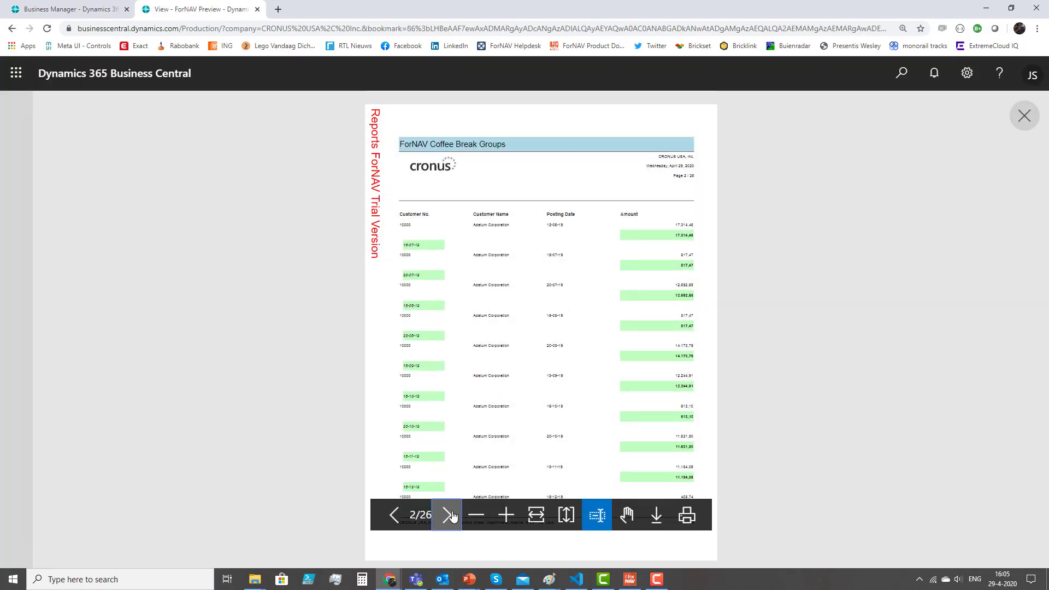
pyautogui.click(453, 515)
pyautogui.click(453, 515)
pyautogui.click(452, 516)
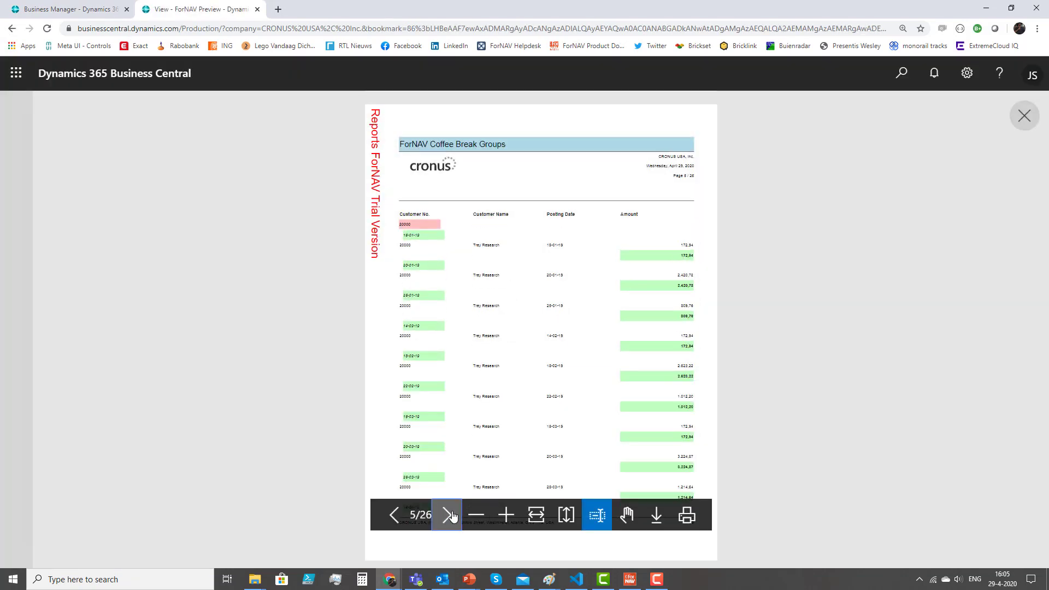
pyautogui.click(396, 515)
pyautogui.click(396, 515)
pyautogui.click(396, 515)
pyautogui.click(396, 514)
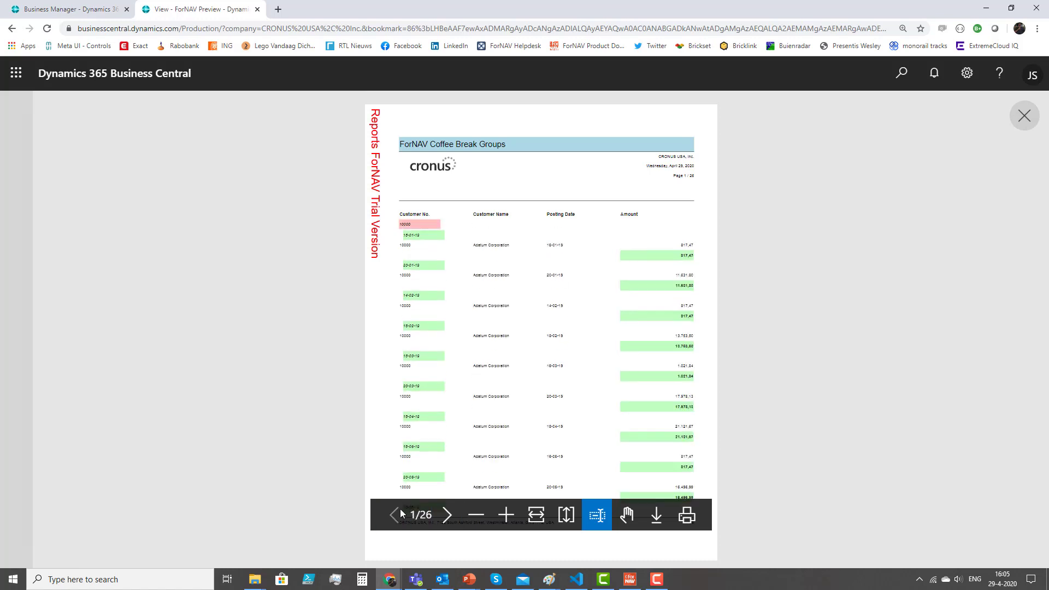
# Step: Page through the first customer's total and Trey Research's entries to its pink Total line
pyautogui.click(446, 515)
pyautogui.click(446, 515)
pyautogui.click(446, 516)
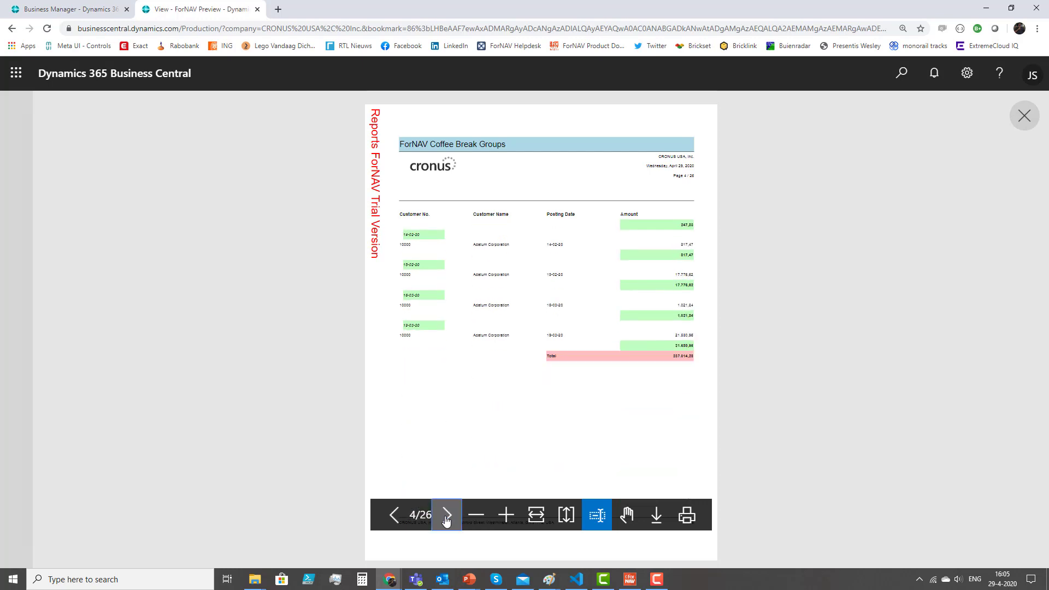
pyautogui.click(447, 516)
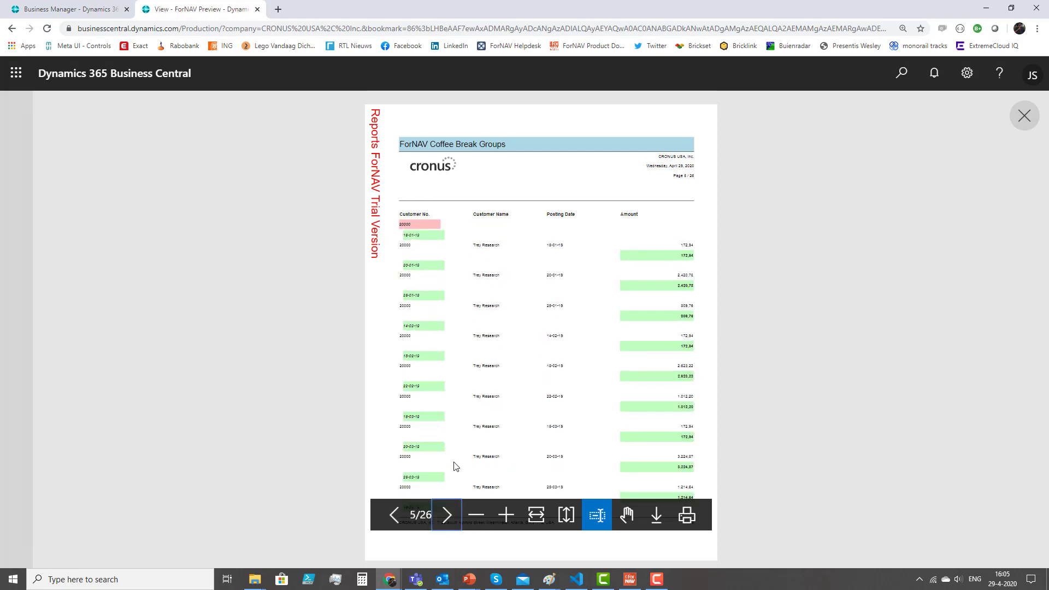
pyautogui.click(443, 524)
pyautogui.click(444, 523)
pyautogui.click(444, 524)
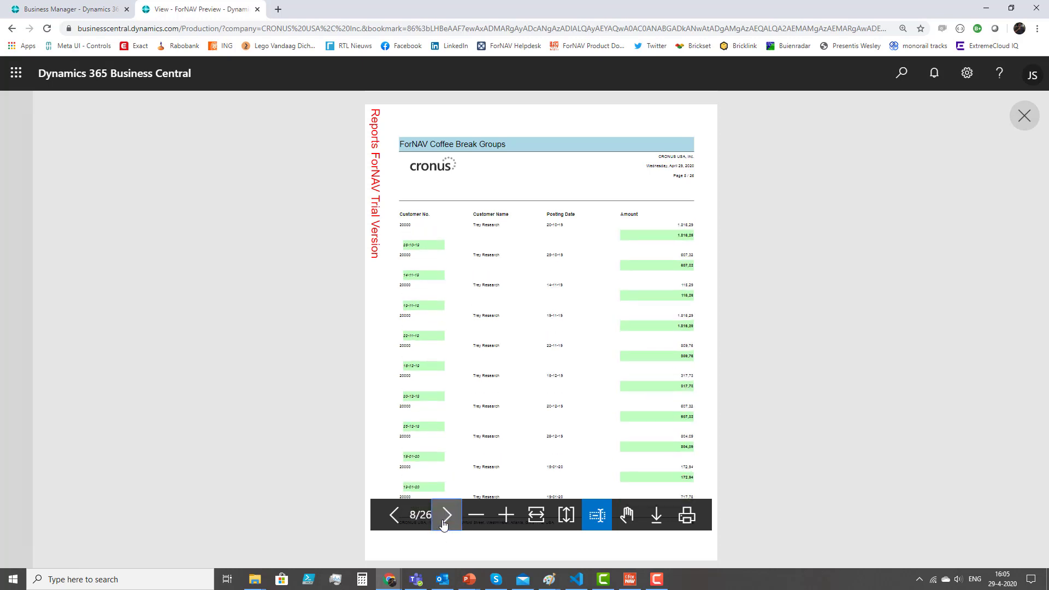
pyautogui.click(444, 524)
pyautogui.click(443, 524)
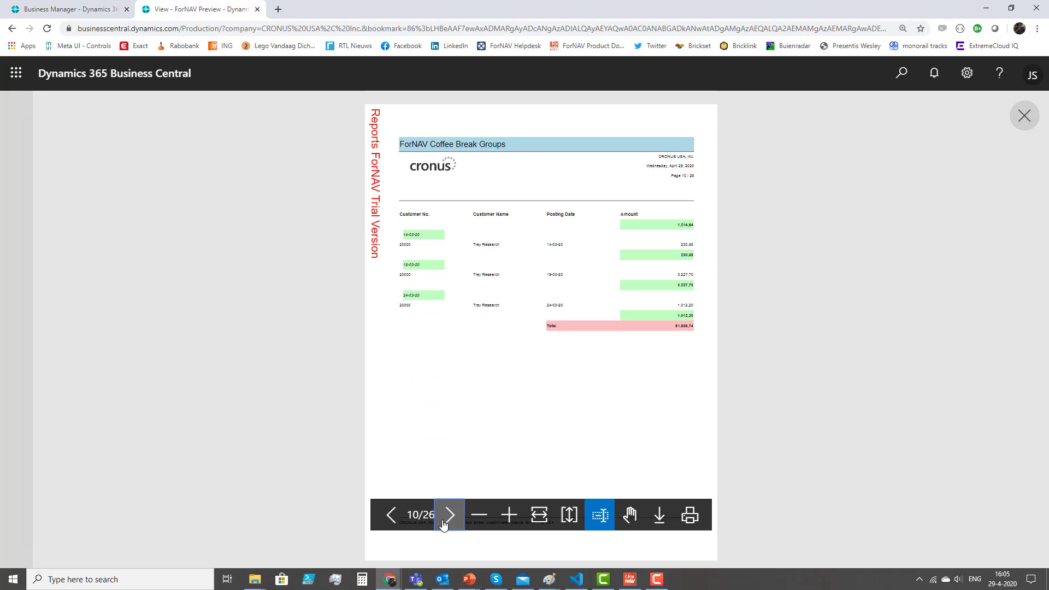